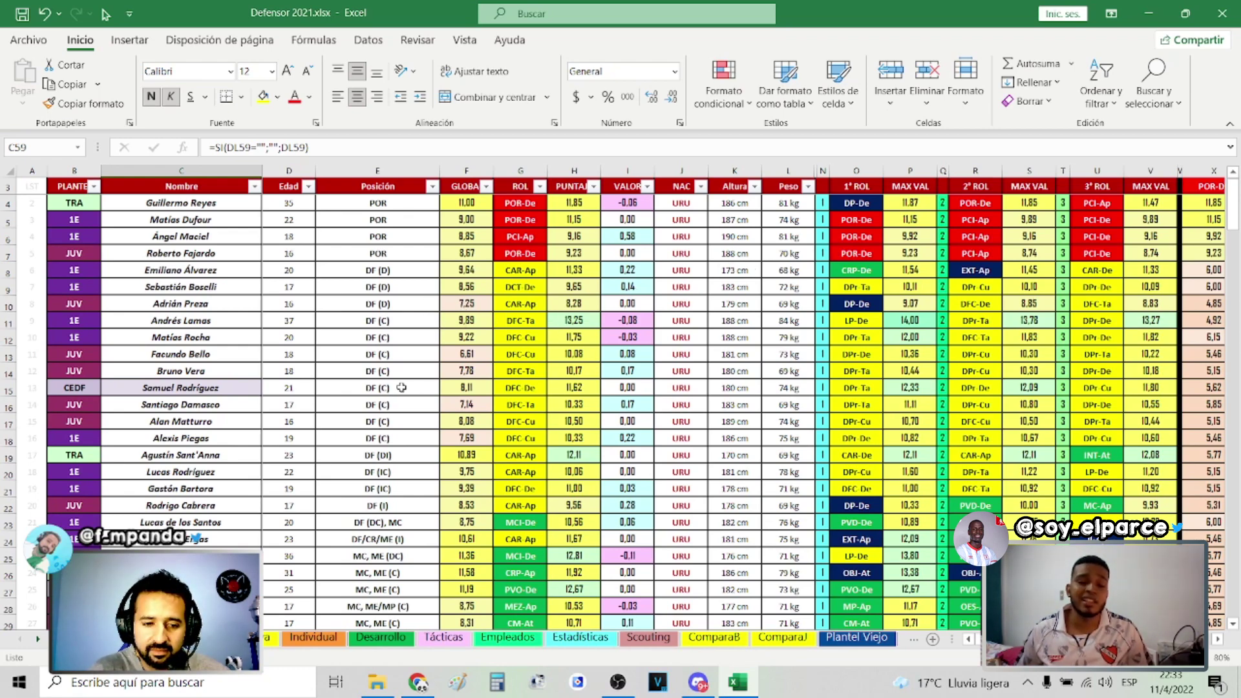
Show the Desarrollo sheet, scroll right to the Recomendación column and green training list, then back left
left_click(404, 638)
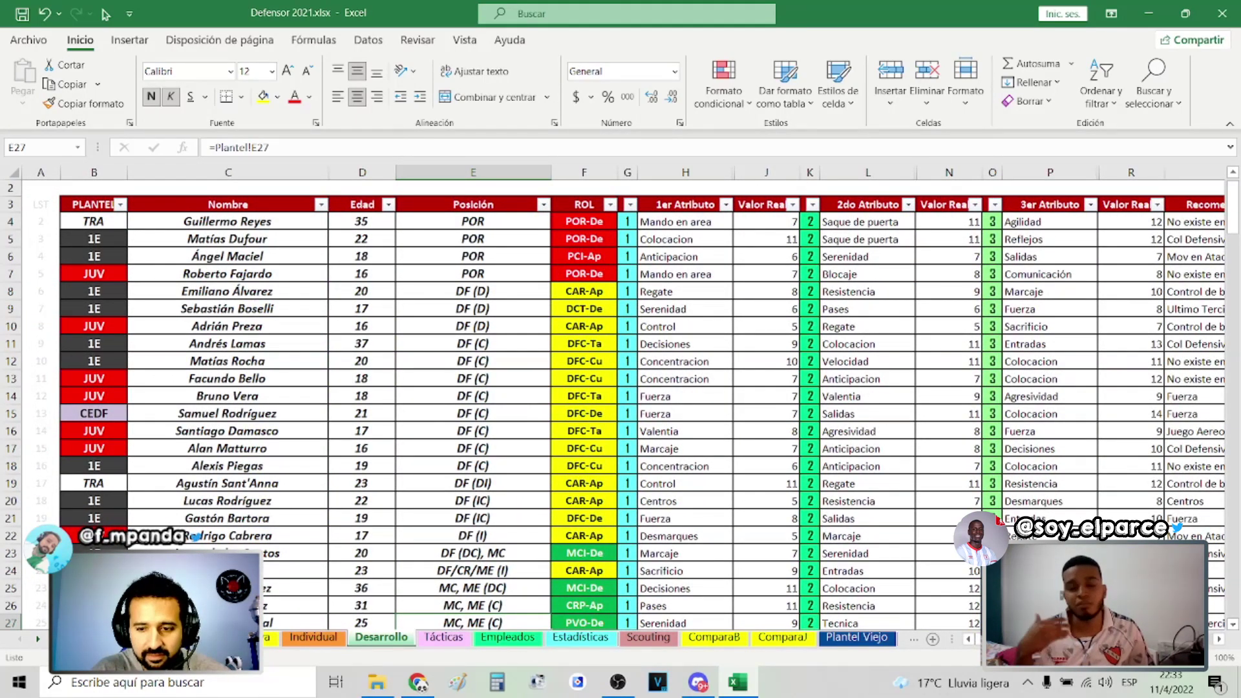
left_click(1219, 639)
left_click(1220, 639)
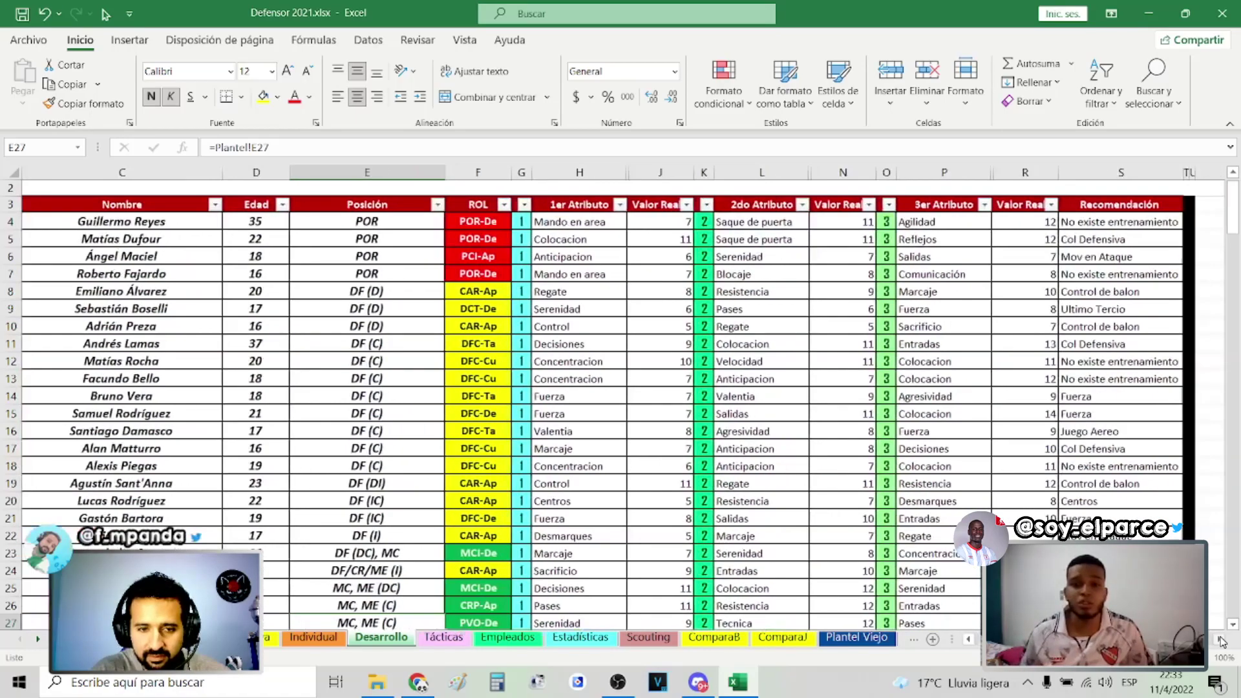
left_click(1219, 639)
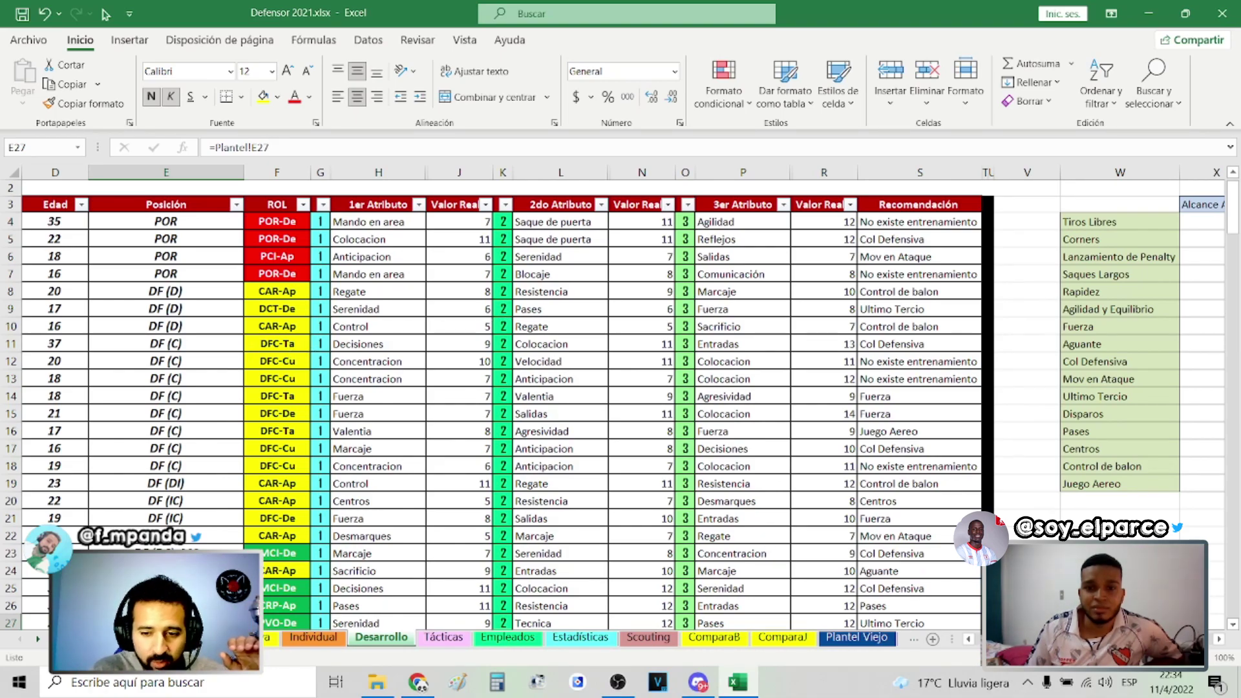
scroll(234, 352, "left", 3)
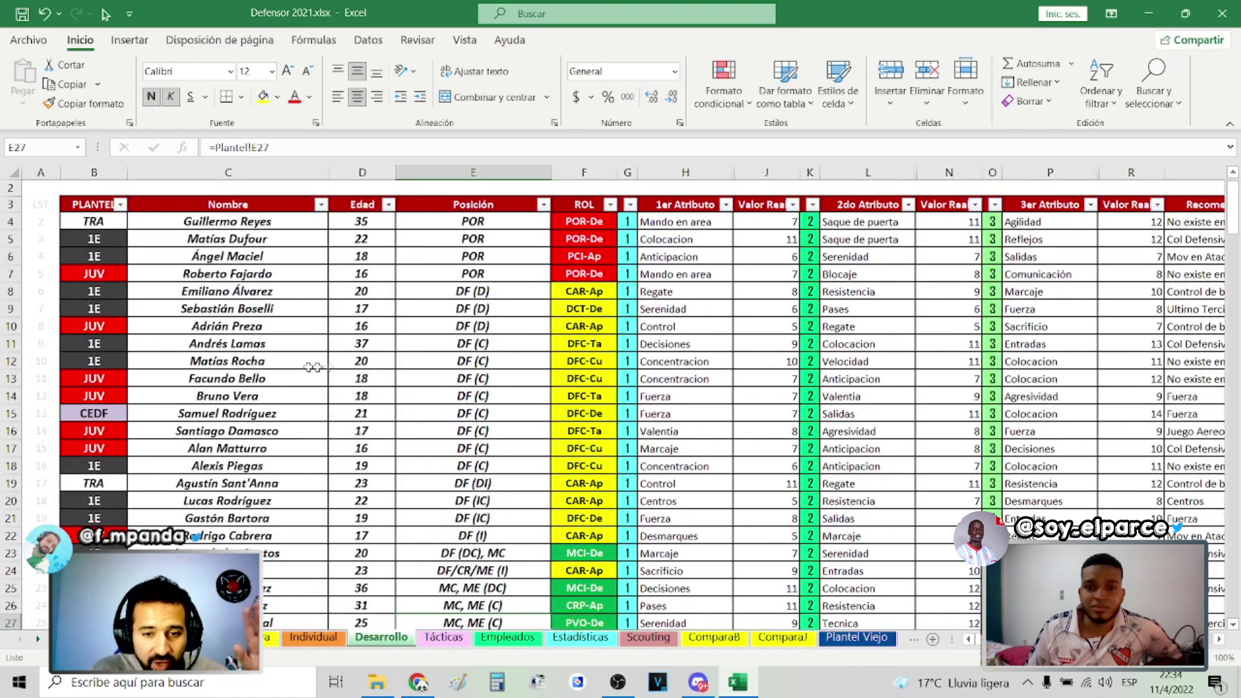
left_click(543, 363)
key("Right")
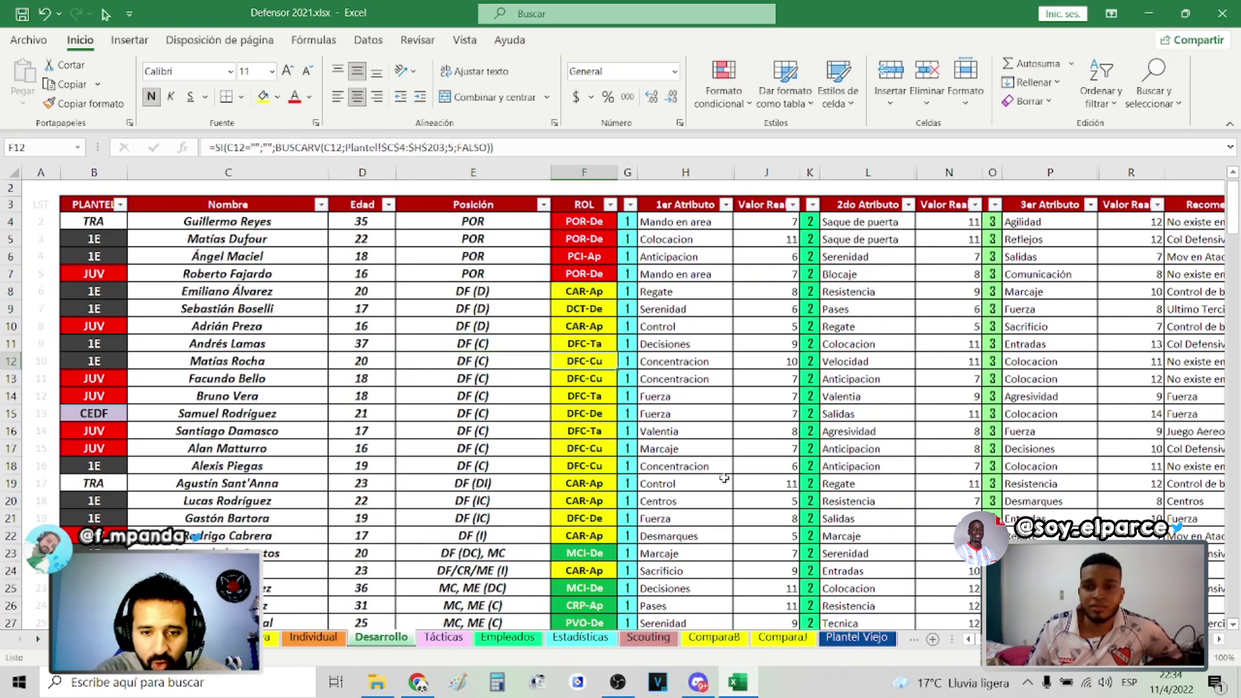
key("Right")
key("Right")
key("Right")
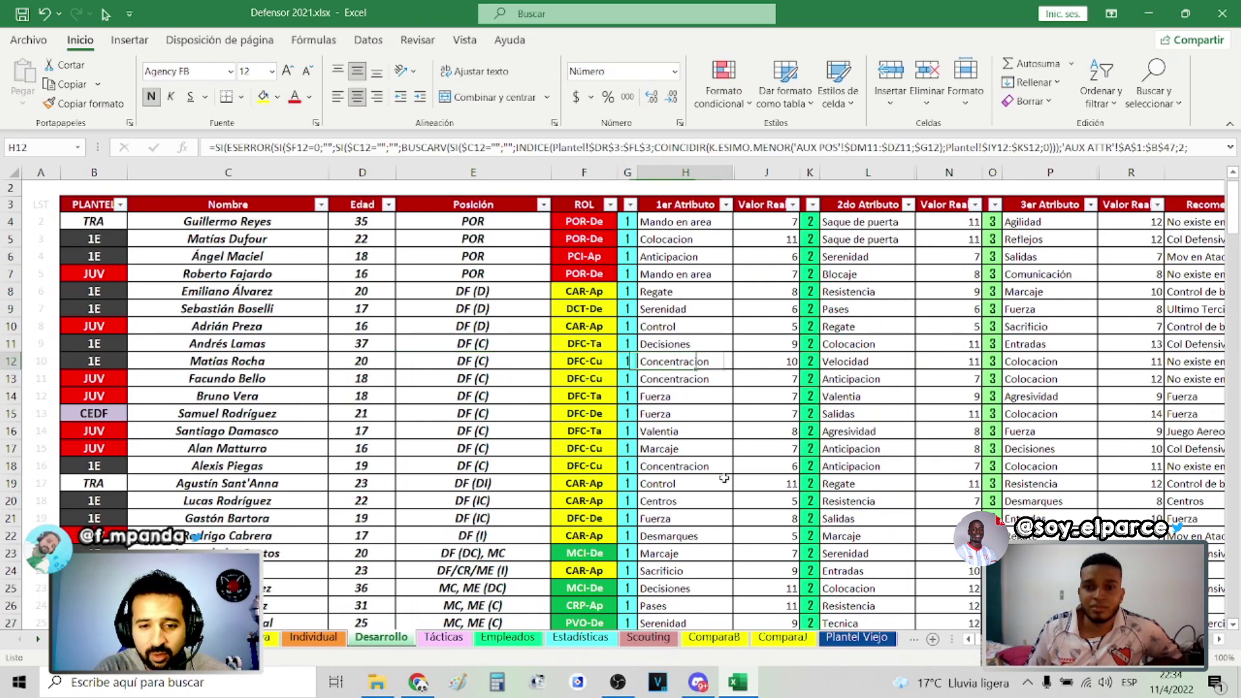
key("Right")
key("Right")
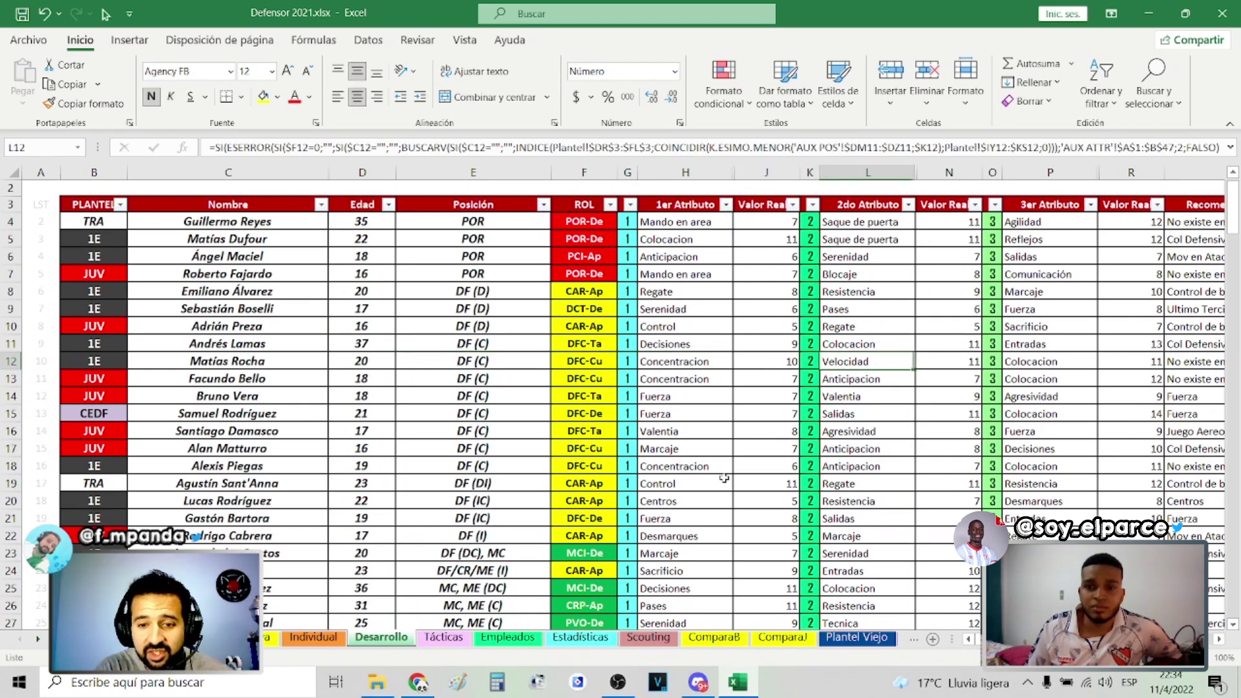
key("Right")
key("Right")
key("Right")
key("Right")
key("Right")
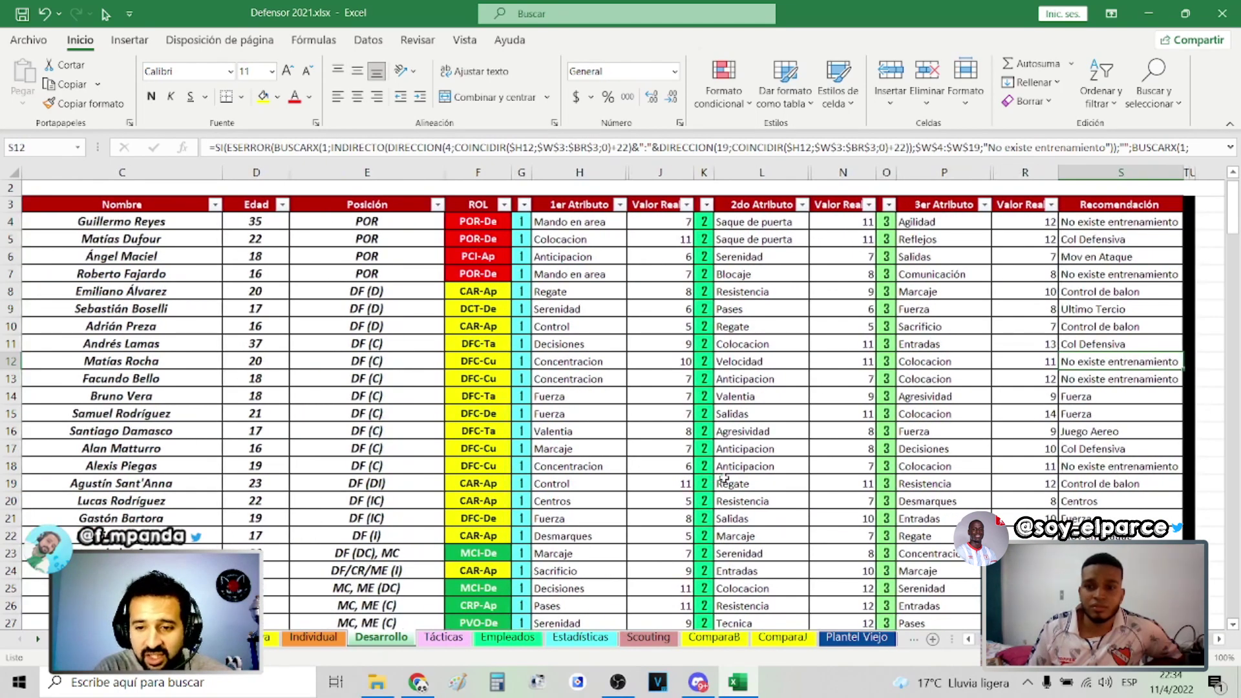
key("Left")
key("Left")
key("Left")
key("Left")
key("Left")
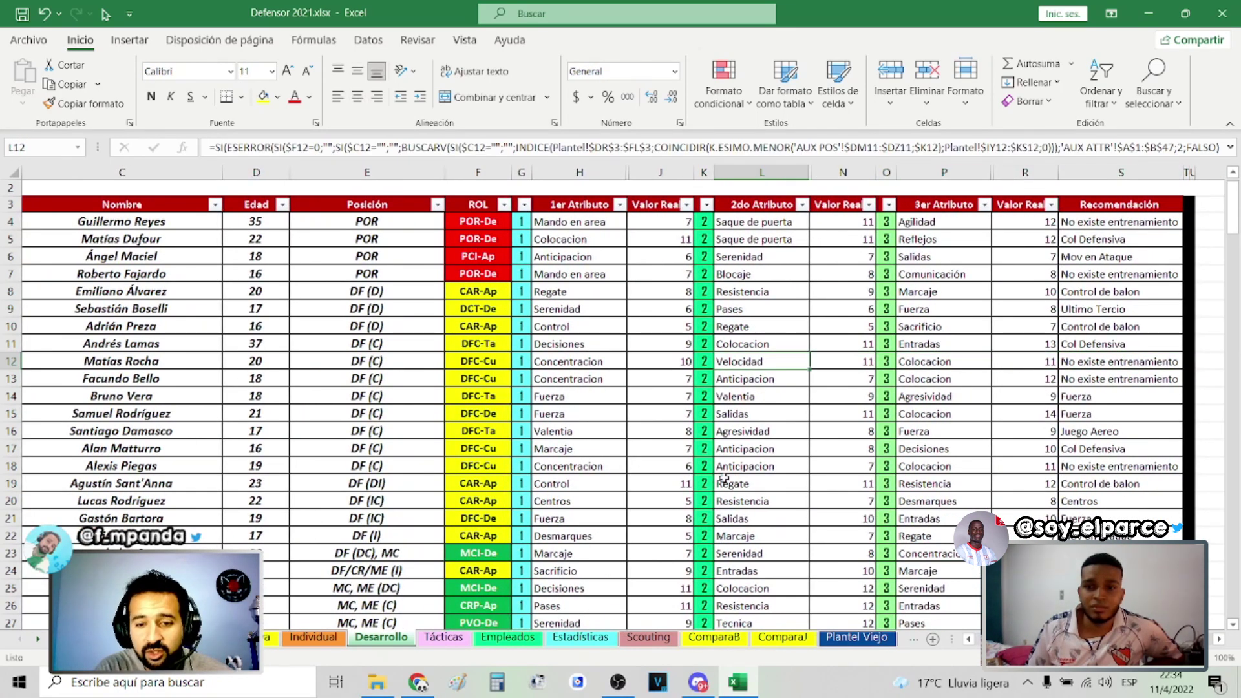
key("Left")
key("Left")
key("Left")
key("Right")
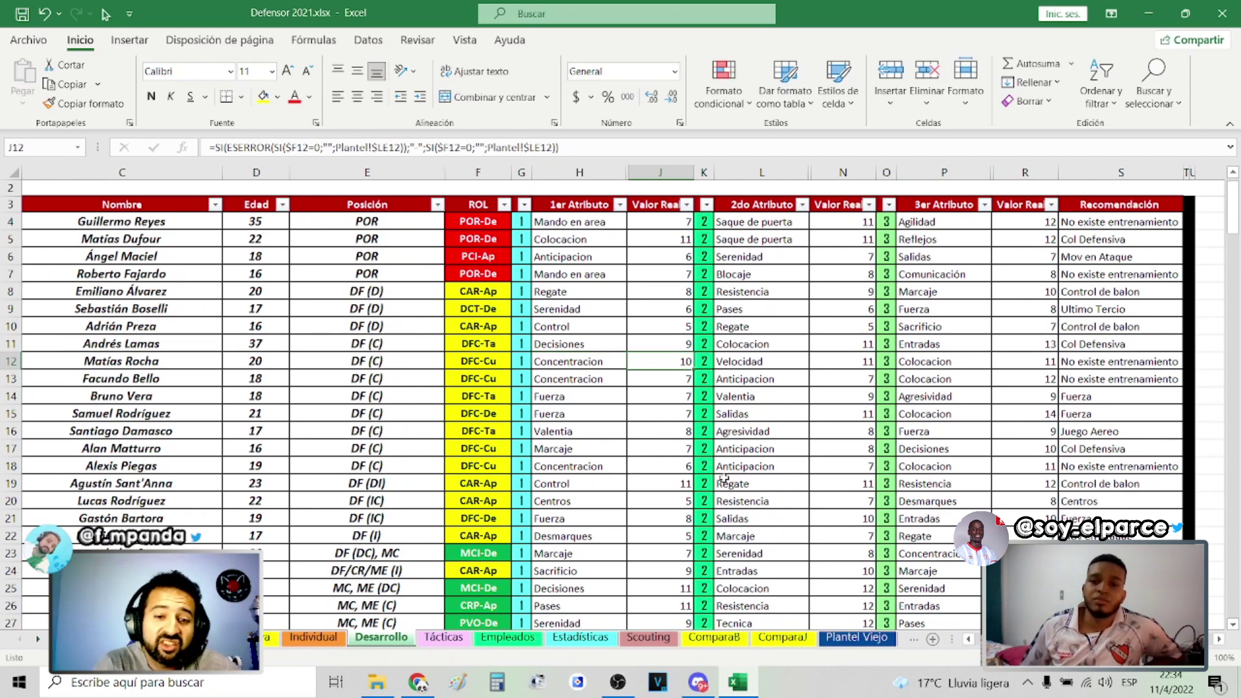
key("Left")
key("Left")
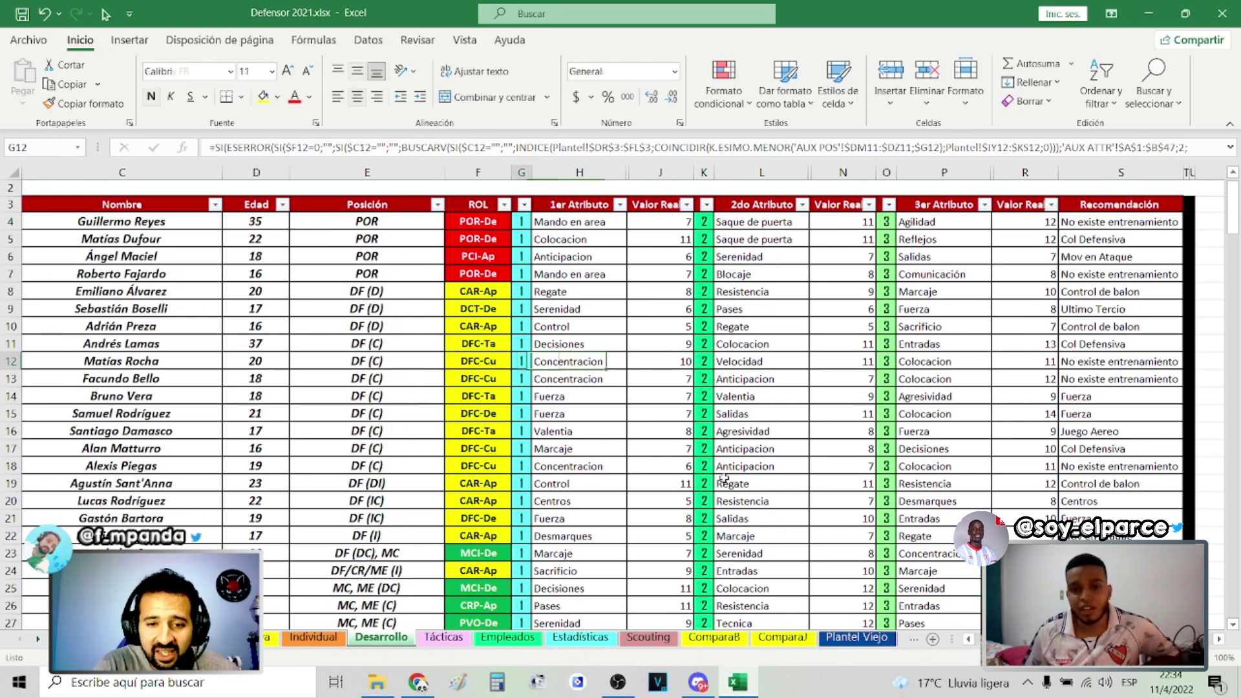
key("Right")
key("Right")
key("Right")
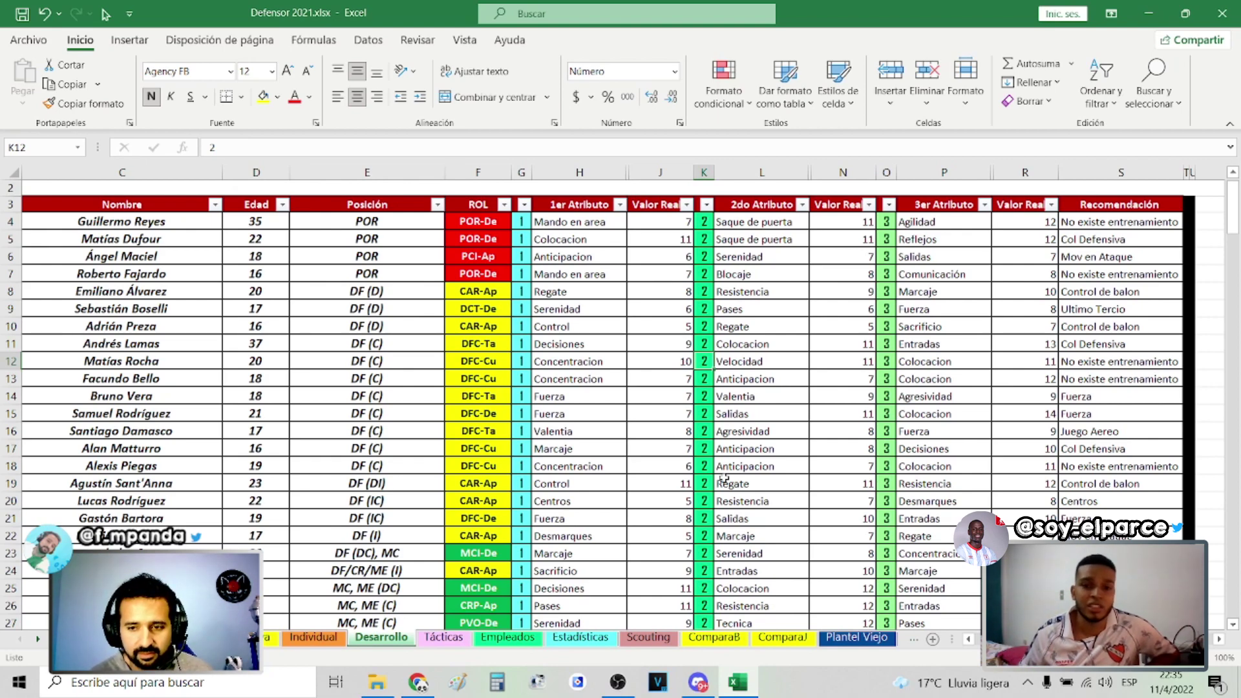
Try attribute ranks 2, 1 and 5 in cell G12 of the Desarrollo sheet
key("Left")
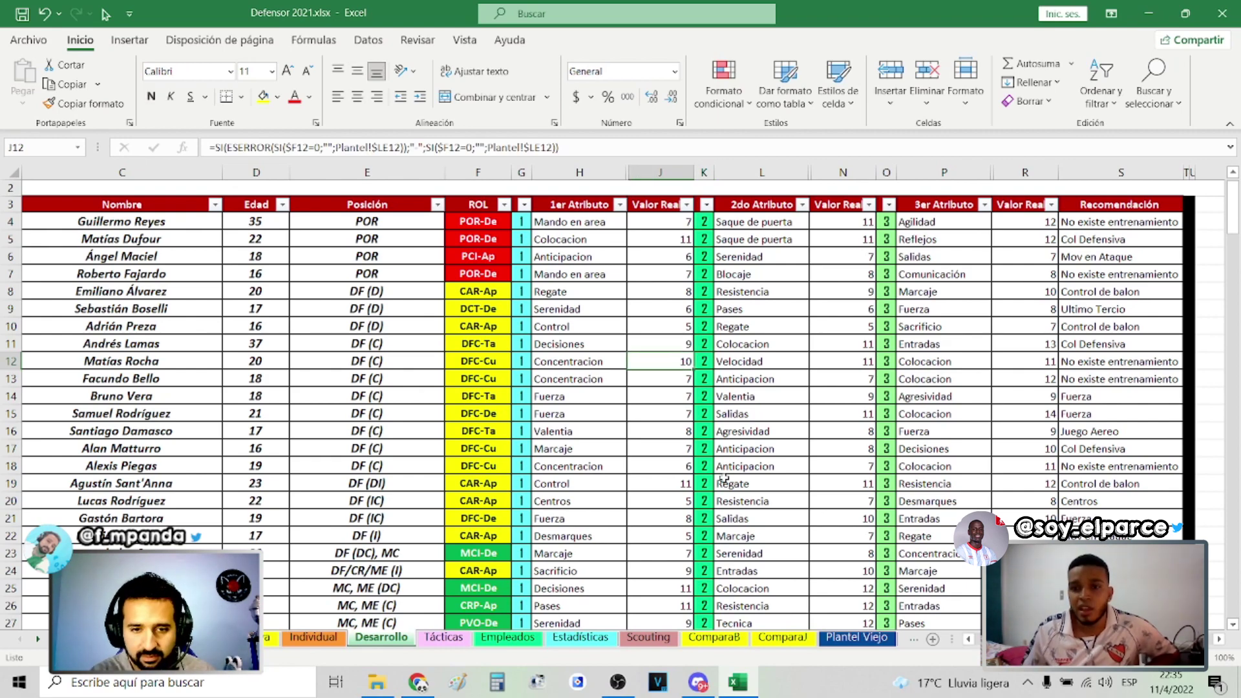
key("Left")
key("Left")
key("Left")
type("2")
key("Return")
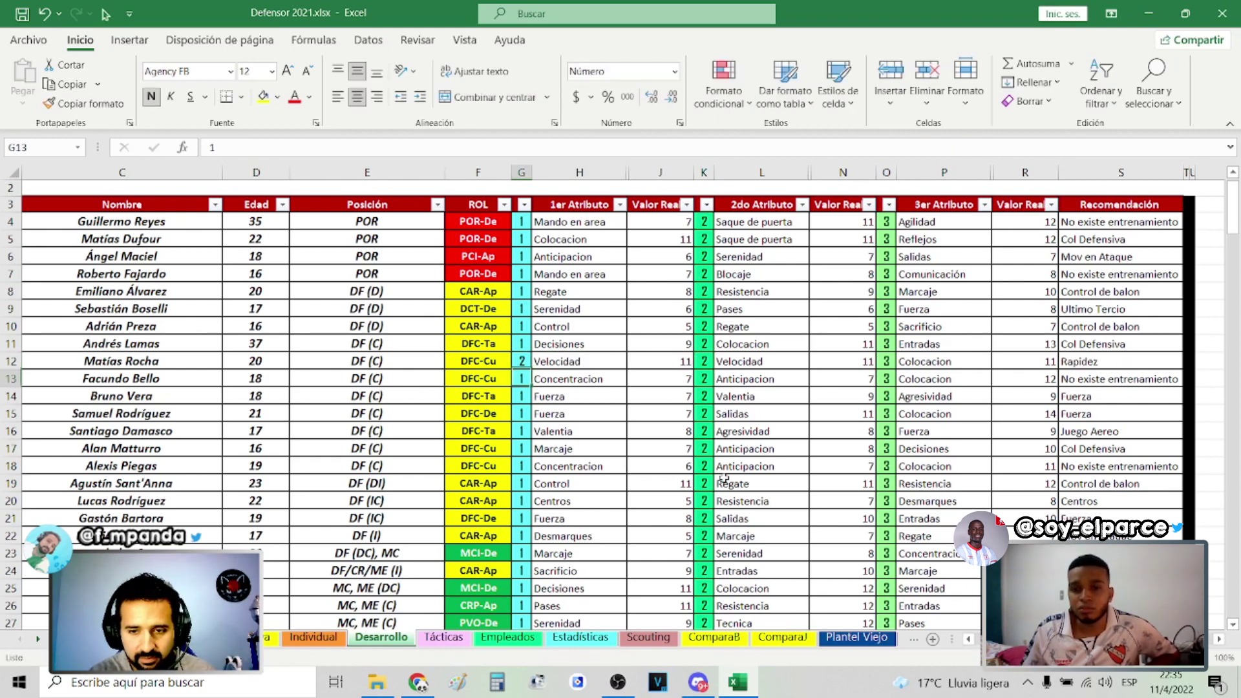
key("Up")
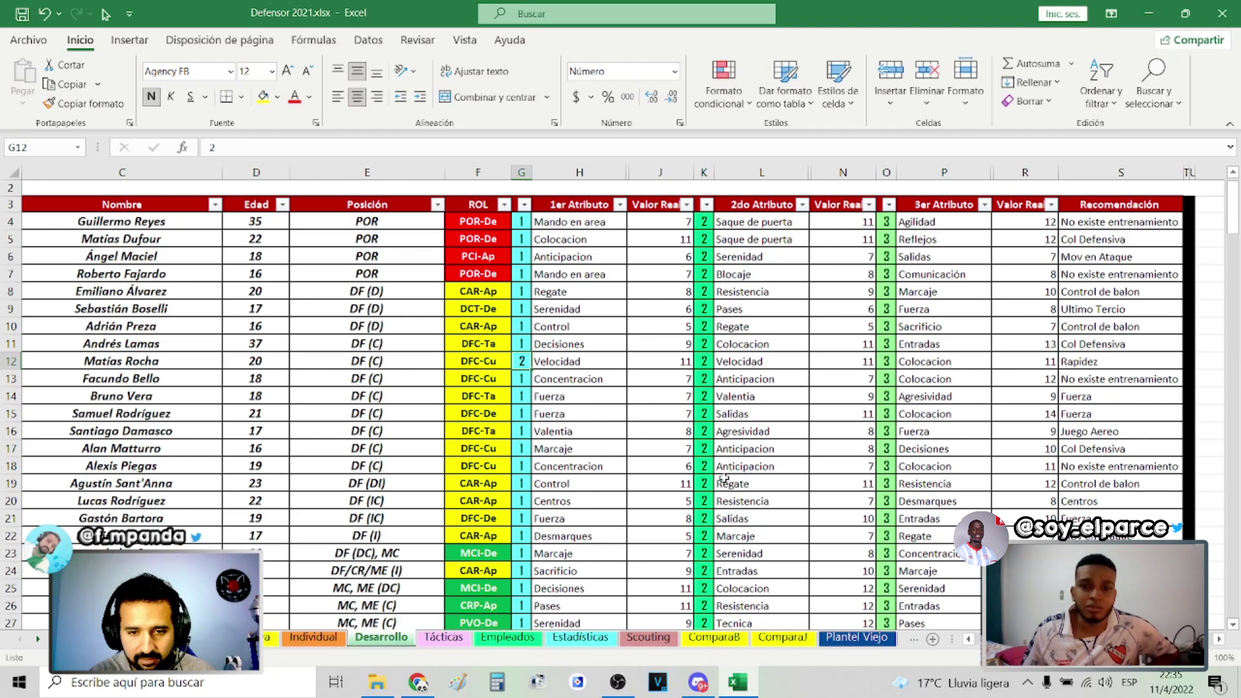
type("1")
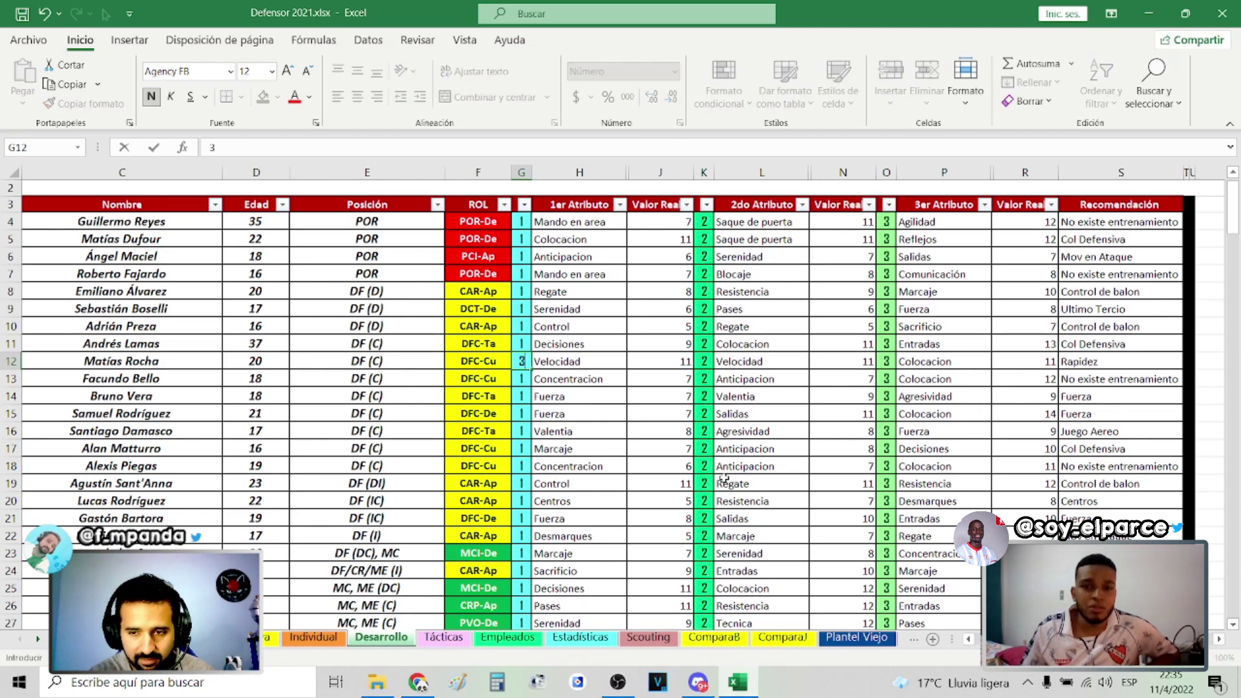
key("Return")
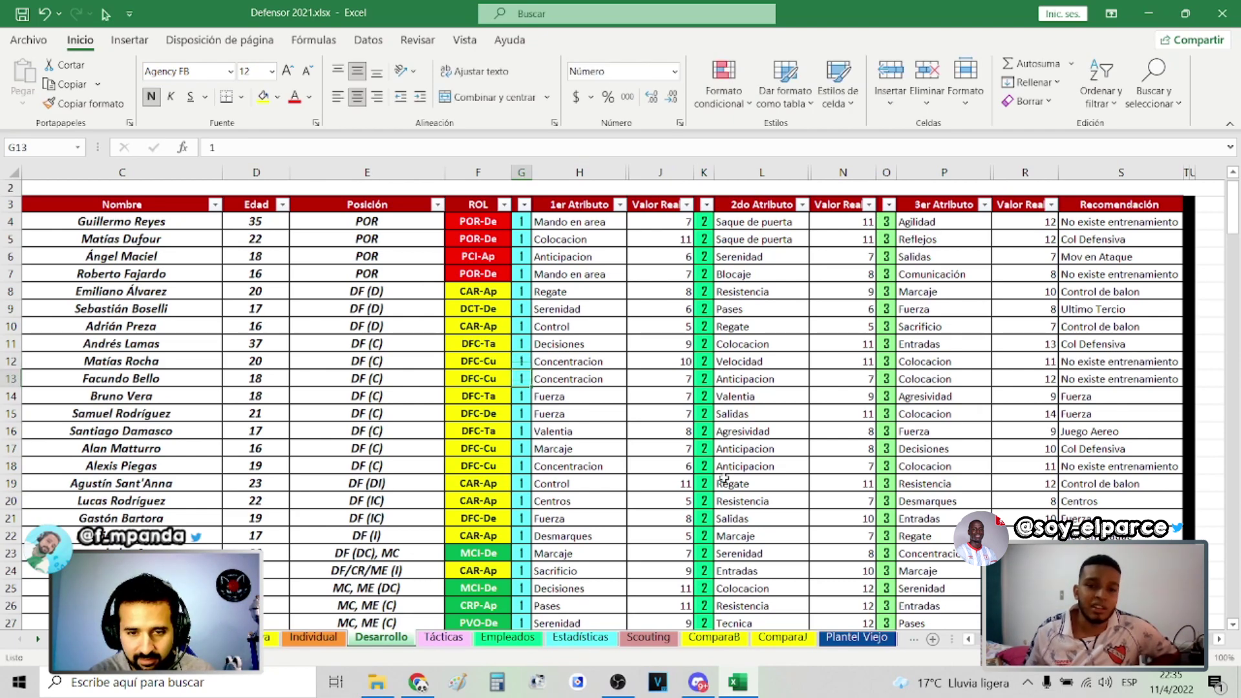
key("Up")
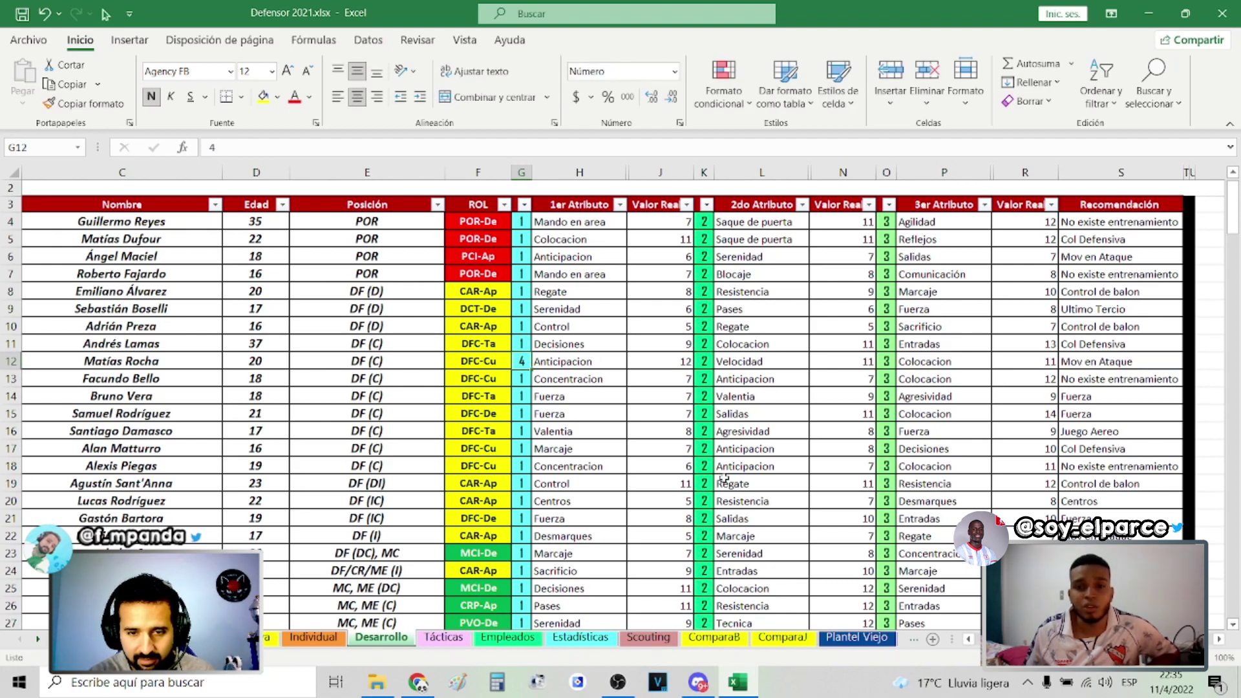
type("5")
key("Return")
key("Up")
key("Return")
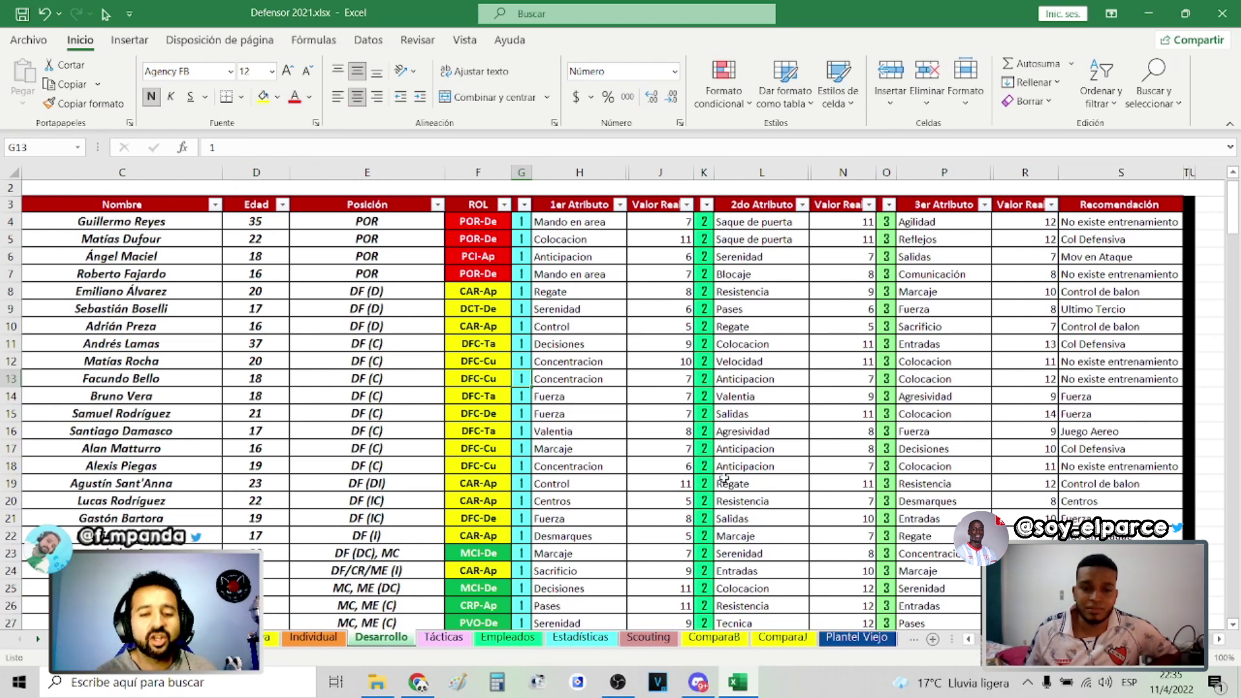
Enter rank 2 in G12 and check the recalculated cells in row 12
key("Up")
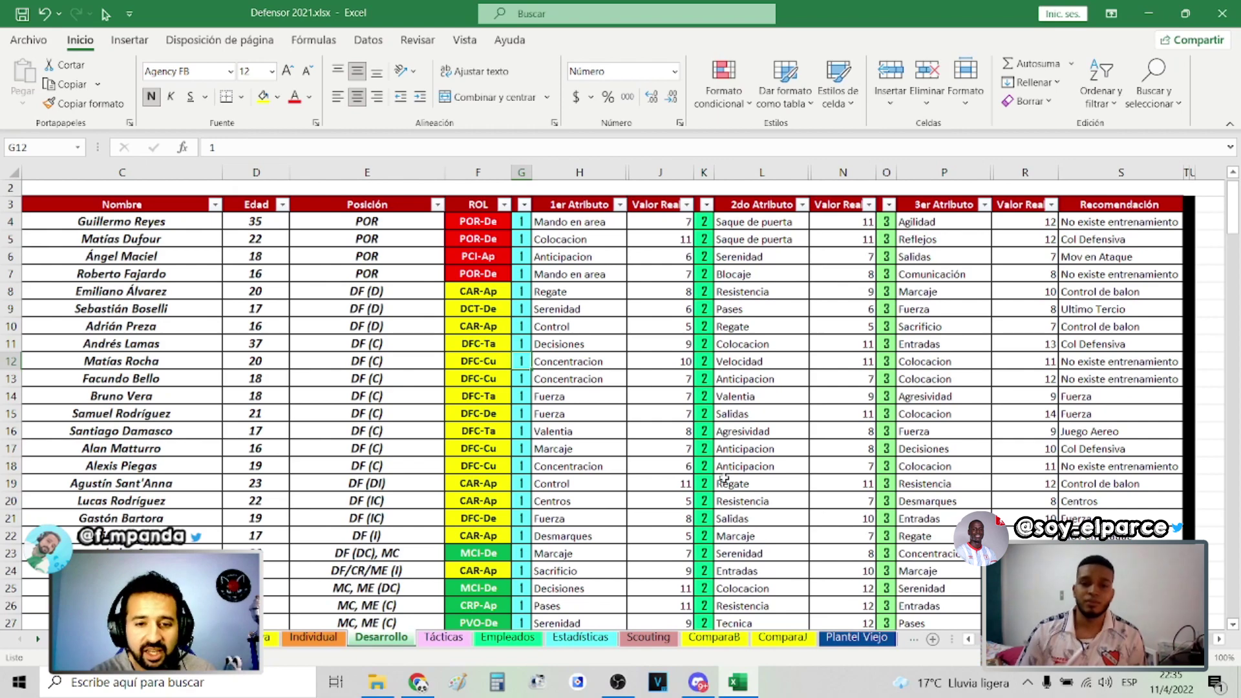
type("2")
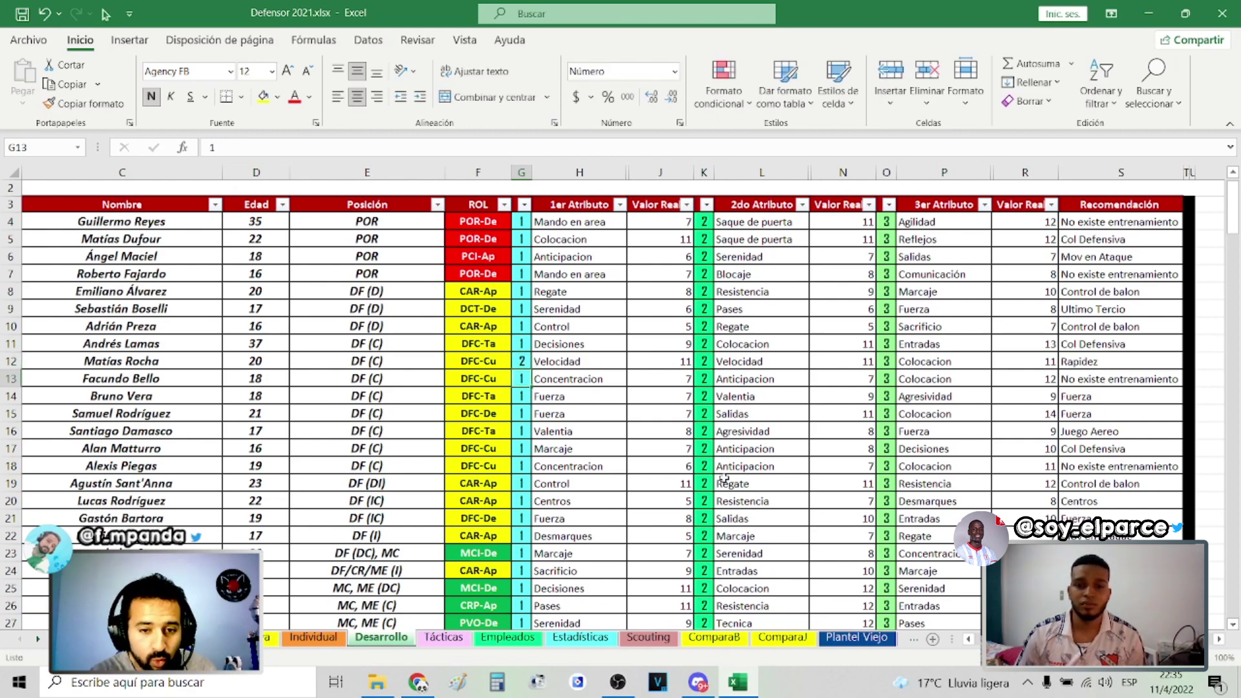
key("Tab")
key("Tab")
key("Right")
key("Right")
key("Right")
key("Right")
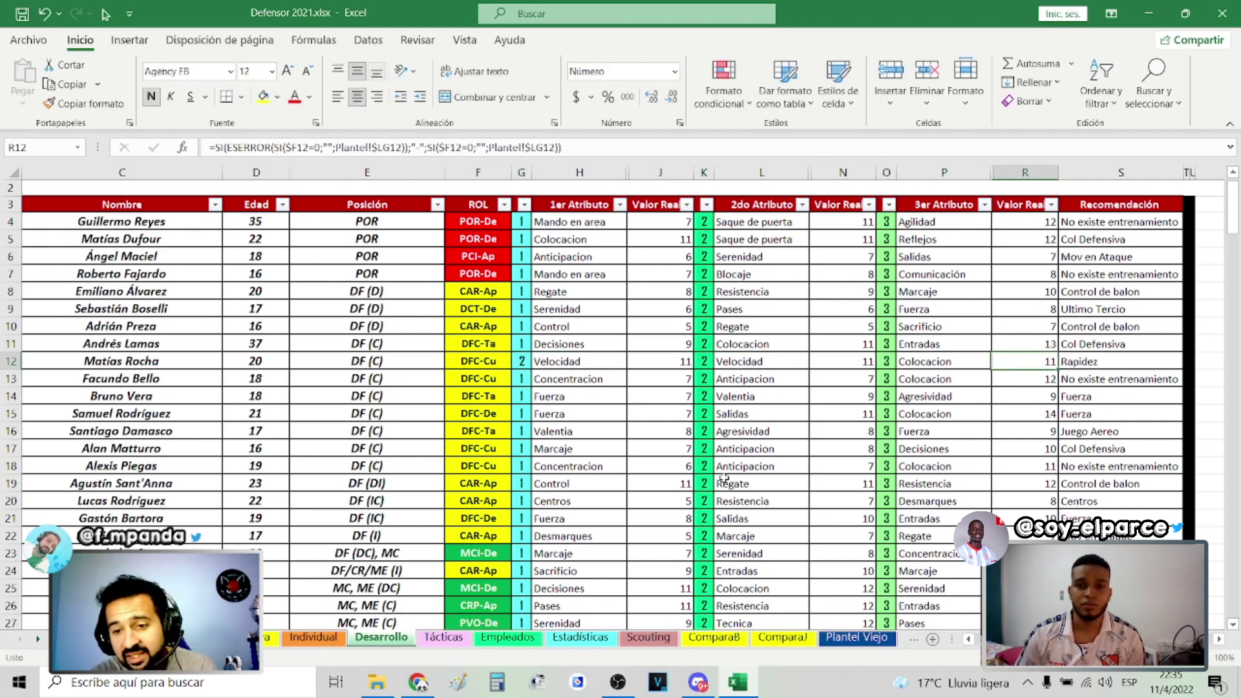
key("Right")
key("Right")
key("Right")
key("Left")
key("Left")
key("Left")
key("Left")
key("Left")
key("Left")
key("Left")
key("Left")
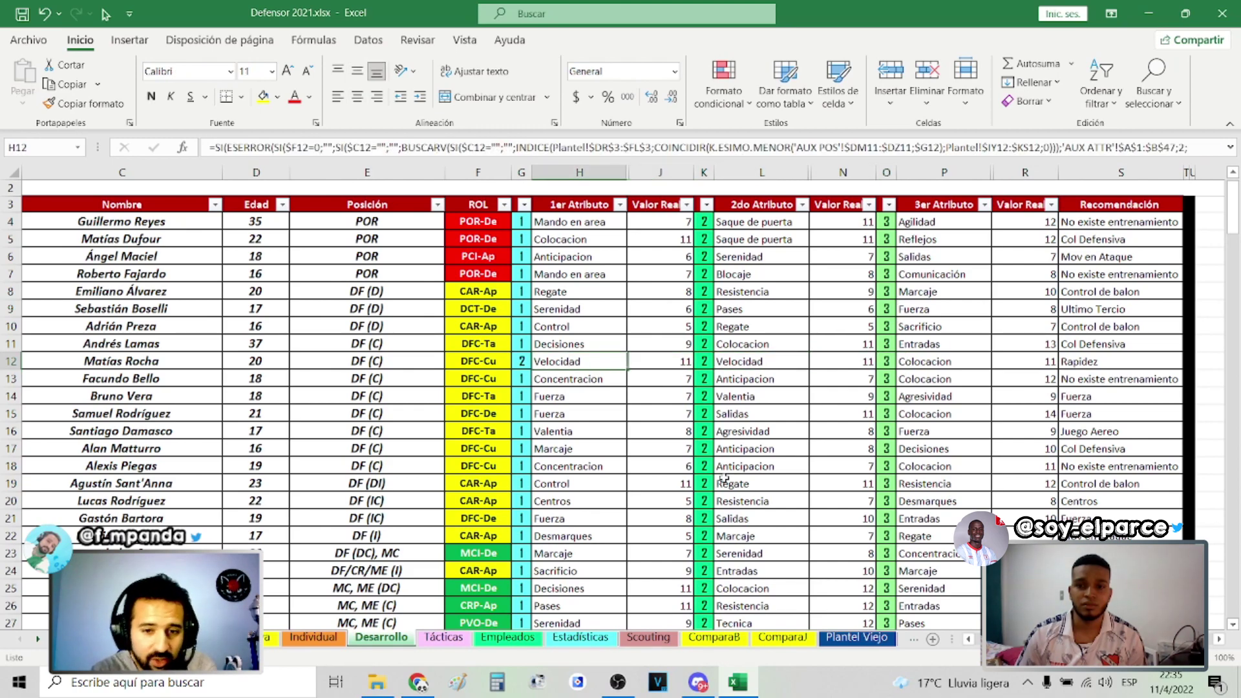
key("Left")
Test ranks 3 and 4 in G12, then settle on 1 so row 12 shows Concentracion, 10
type("3")
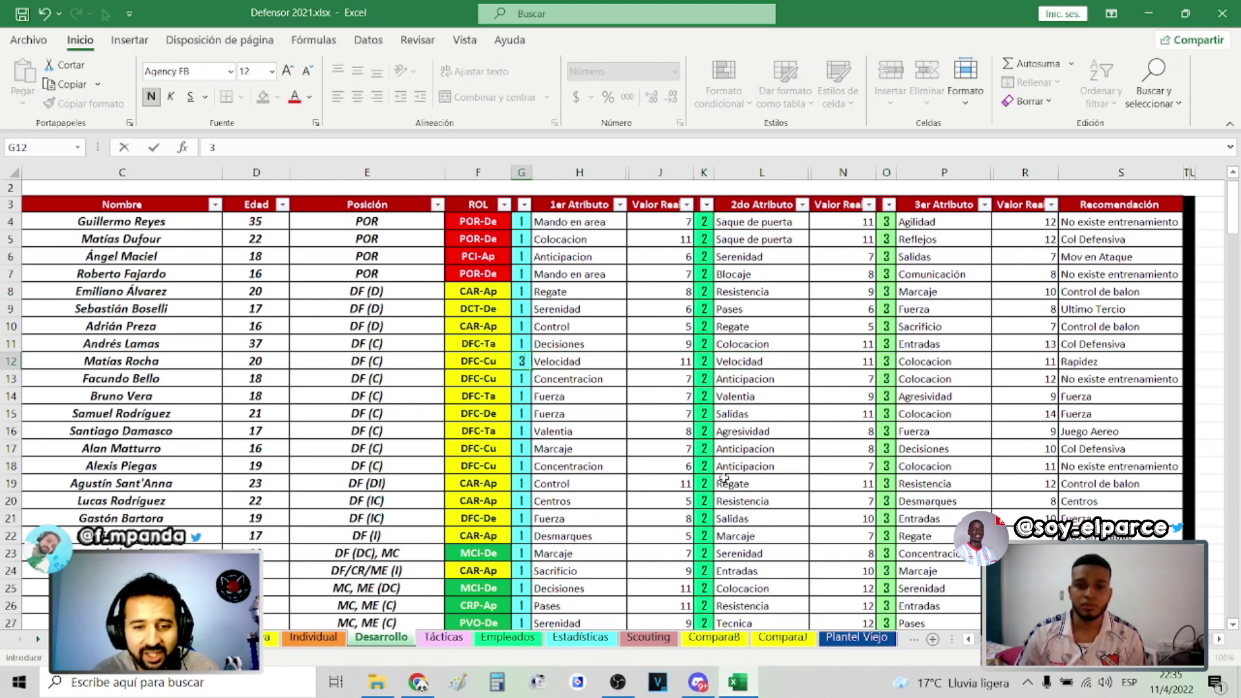
key("Return")
key("Up")
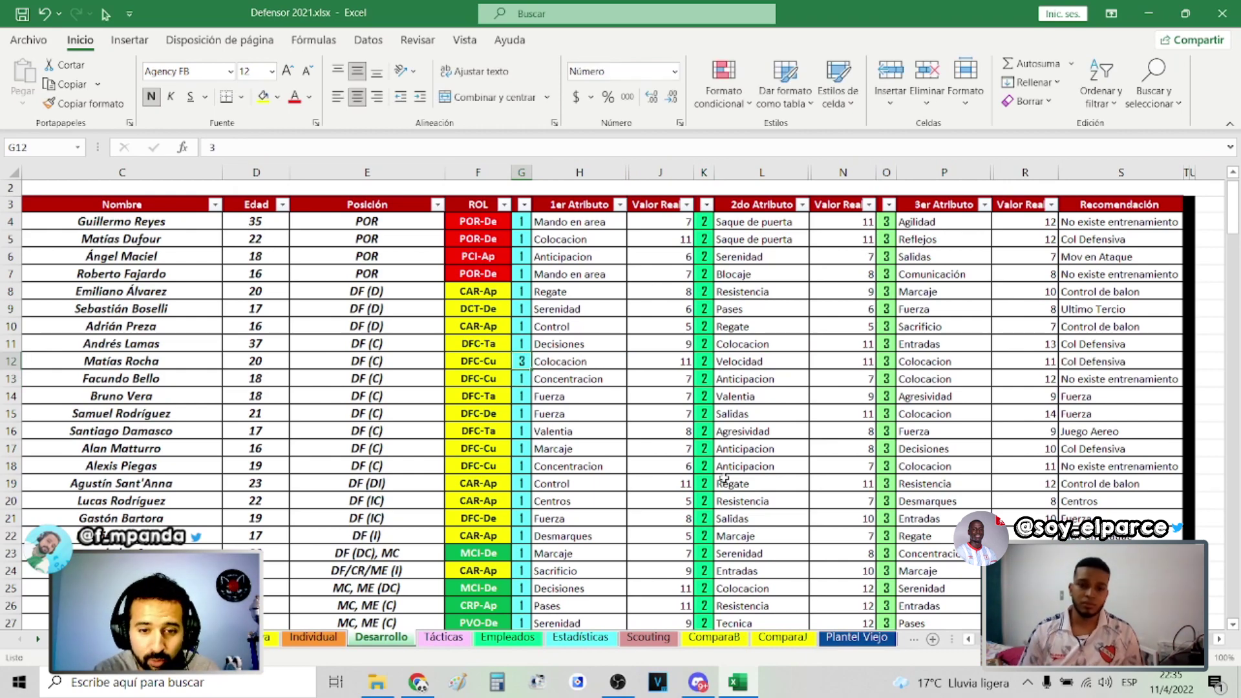
key("Right")
key("Right")
key("Left")
key("Left")
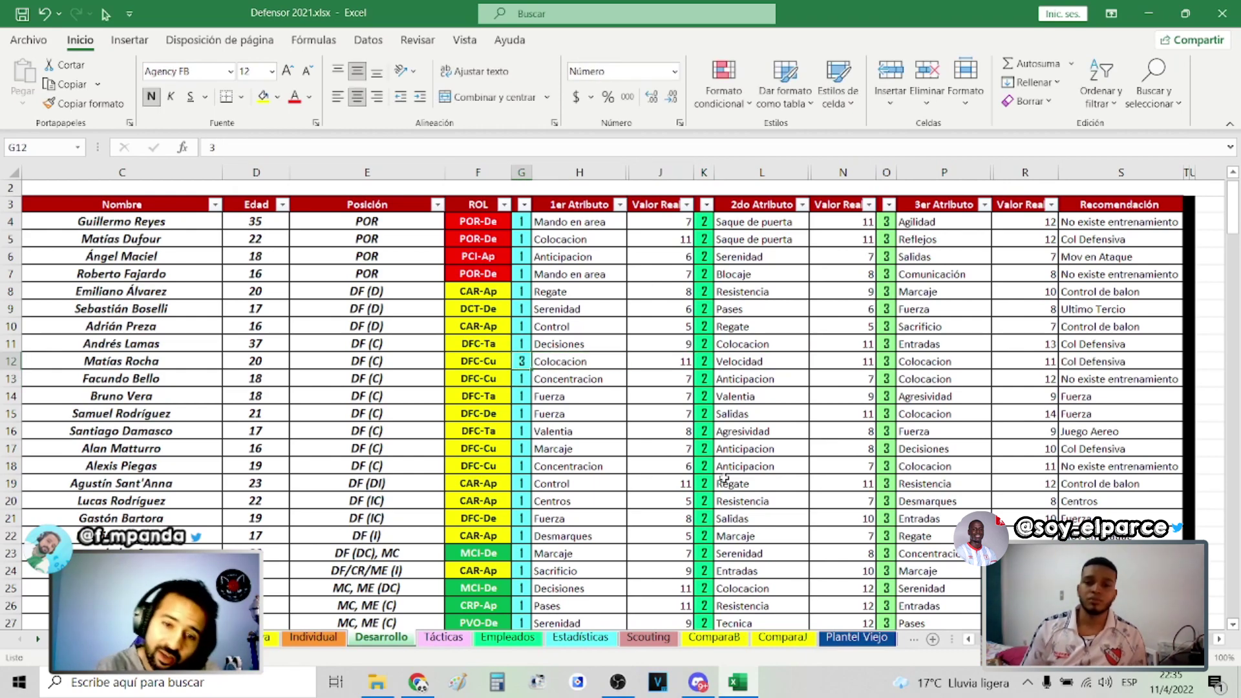
type("4")
key("Return")
key("Up")
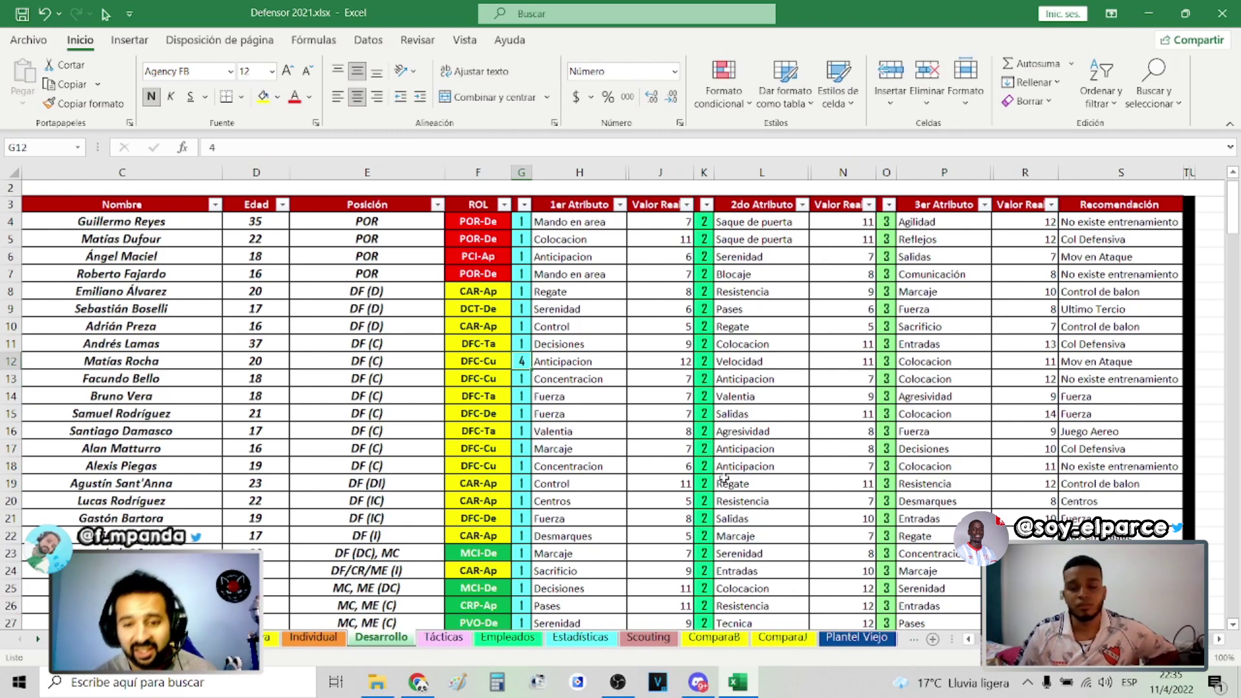
type("1")
key("Return")
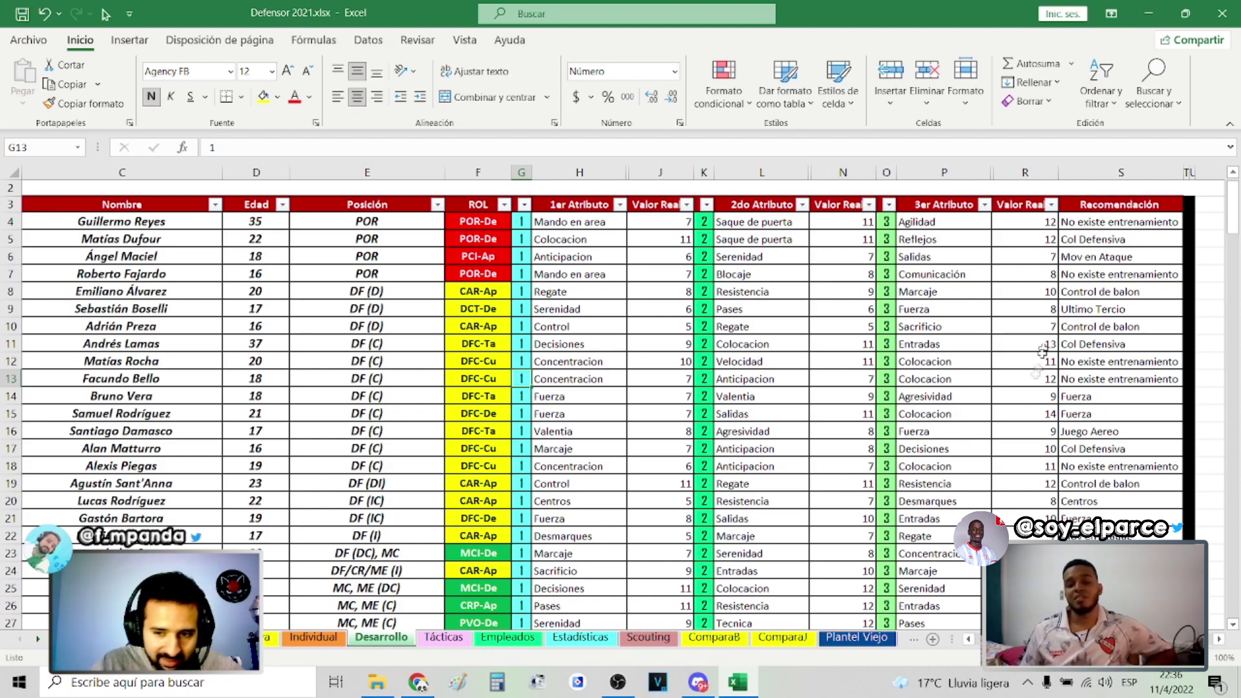
scroll(1041, 352, "left", 2)
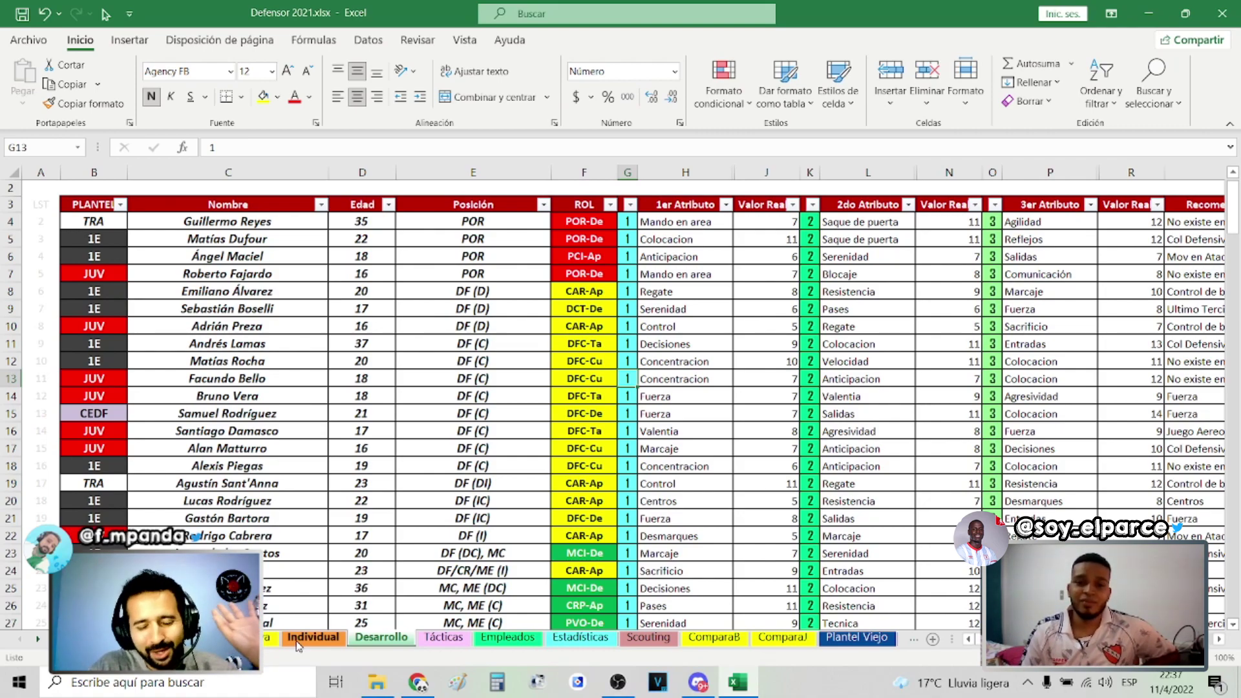
Switch to the Individual sheet and select empty cells beside the player card and role ratings grid
left_click(313, 637)
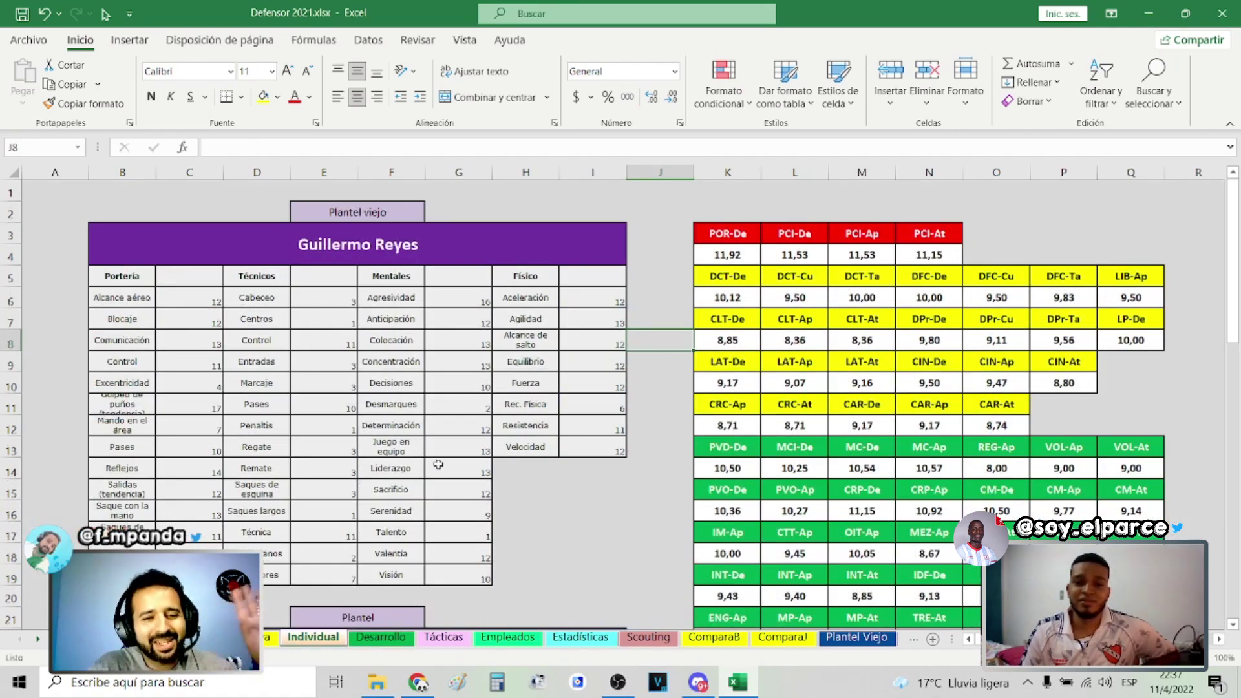
left_click(614, 543)
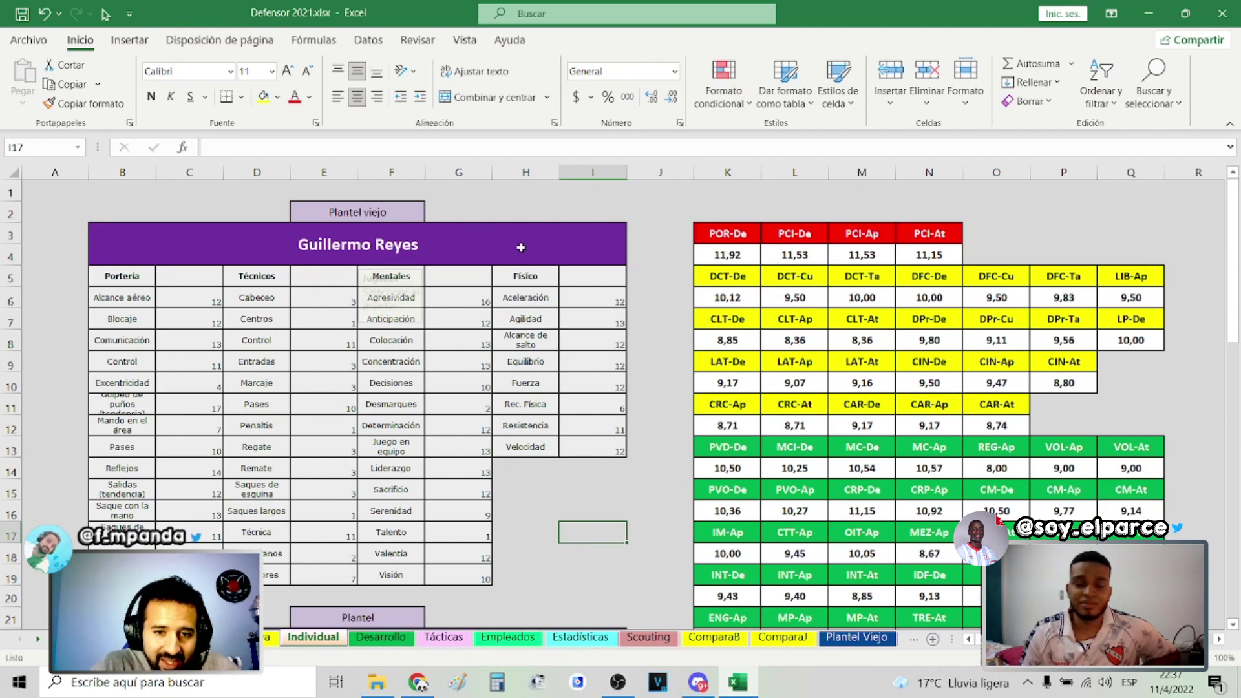
left_click(562, 246)
left_click(582, 495)
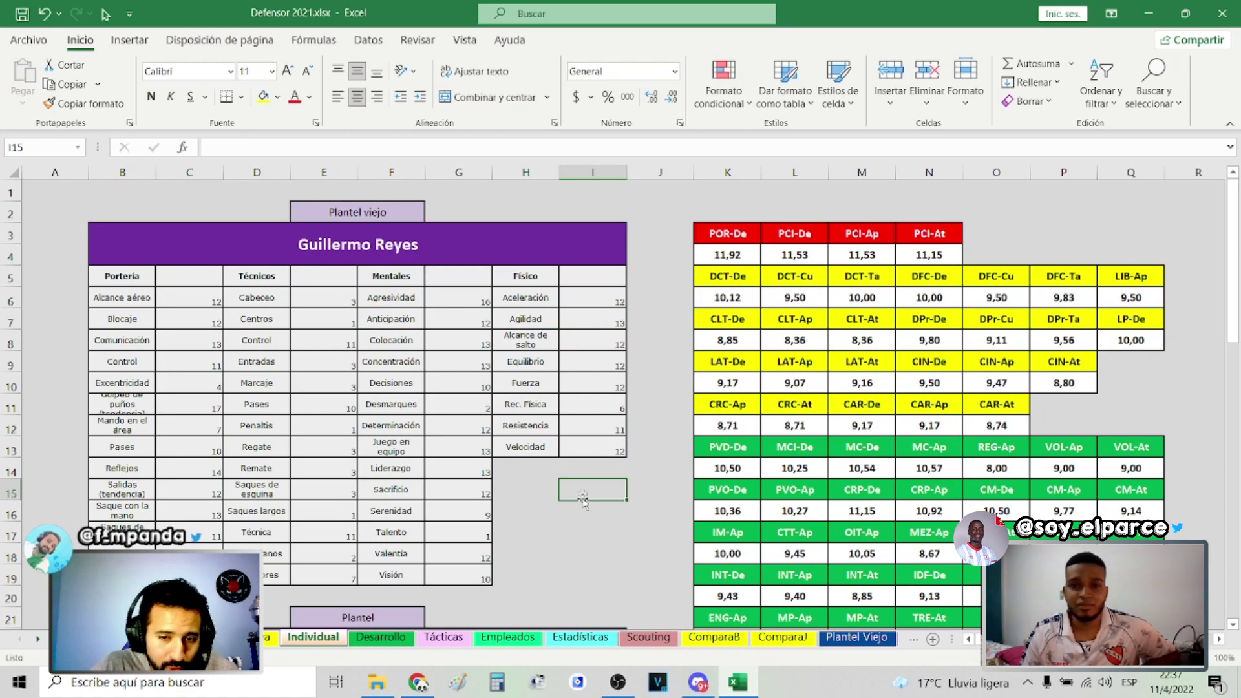
left_click(593, 503)
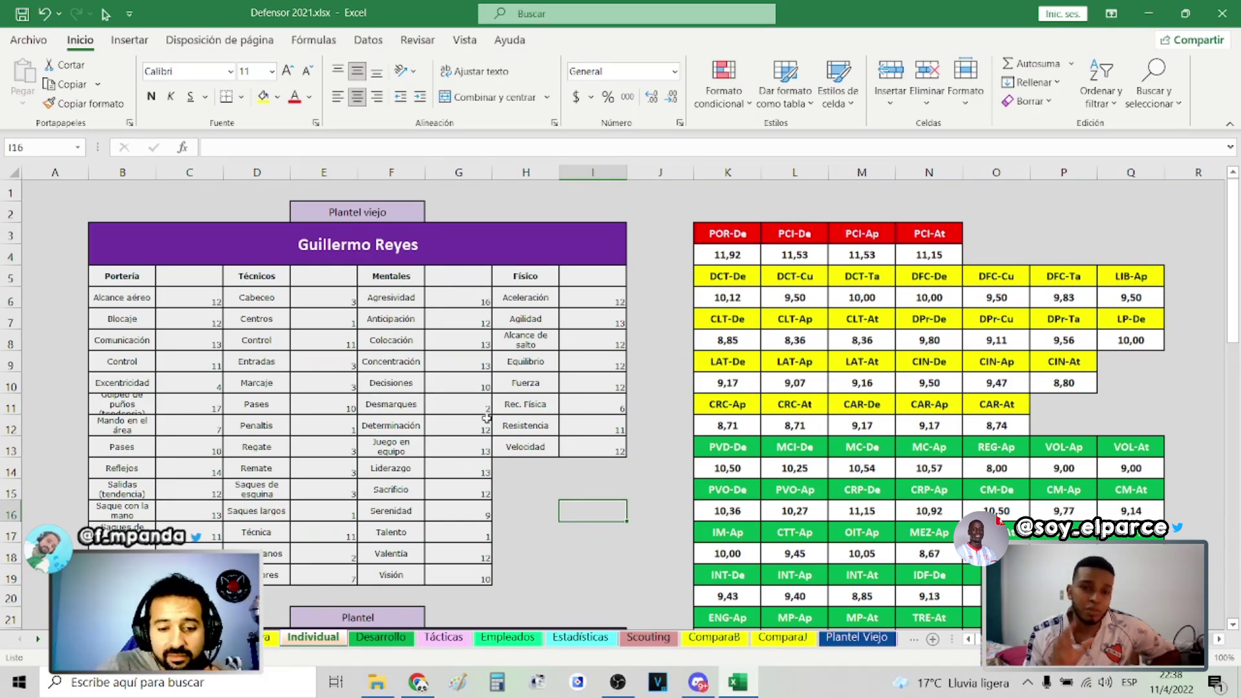
scroll(487, 418, "down", 4)
scroll(486, 418, "down", 3)
scroll(486, 417, "down", 4)
scroll(487, 414, "down", 3)
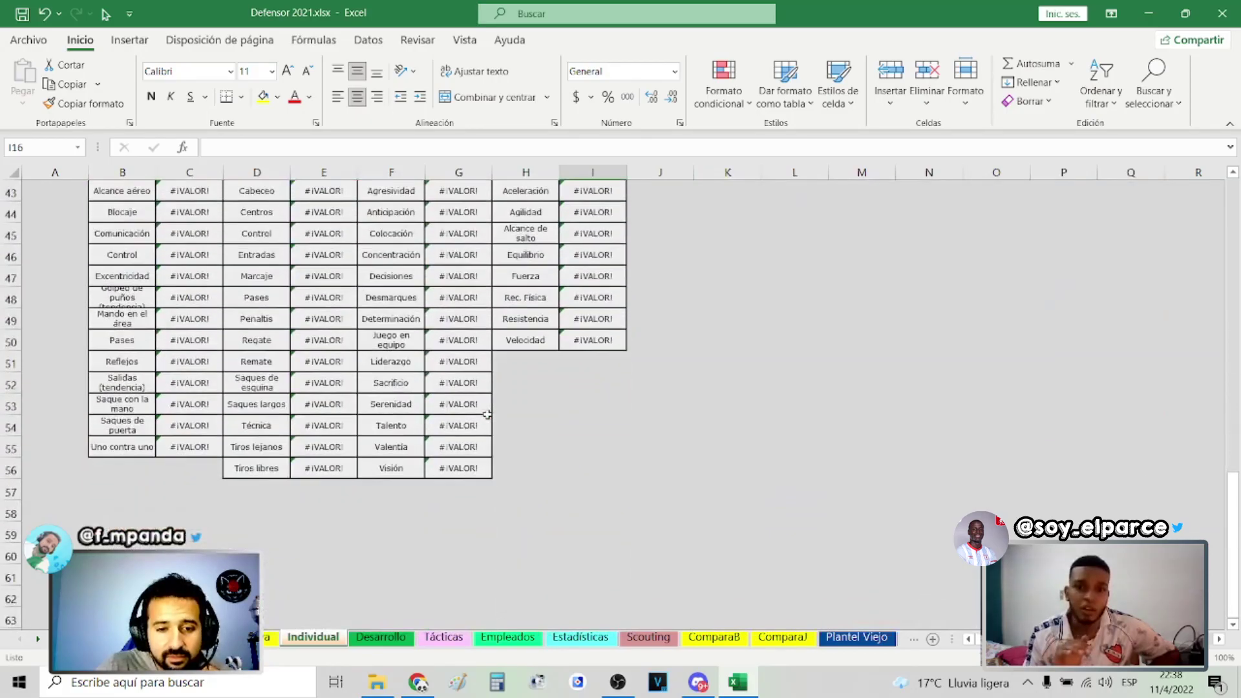
scroll(486, 414, "up", 2)
scroll(487, 415, "up", 5)
scroll(487, 414, "up", 7)
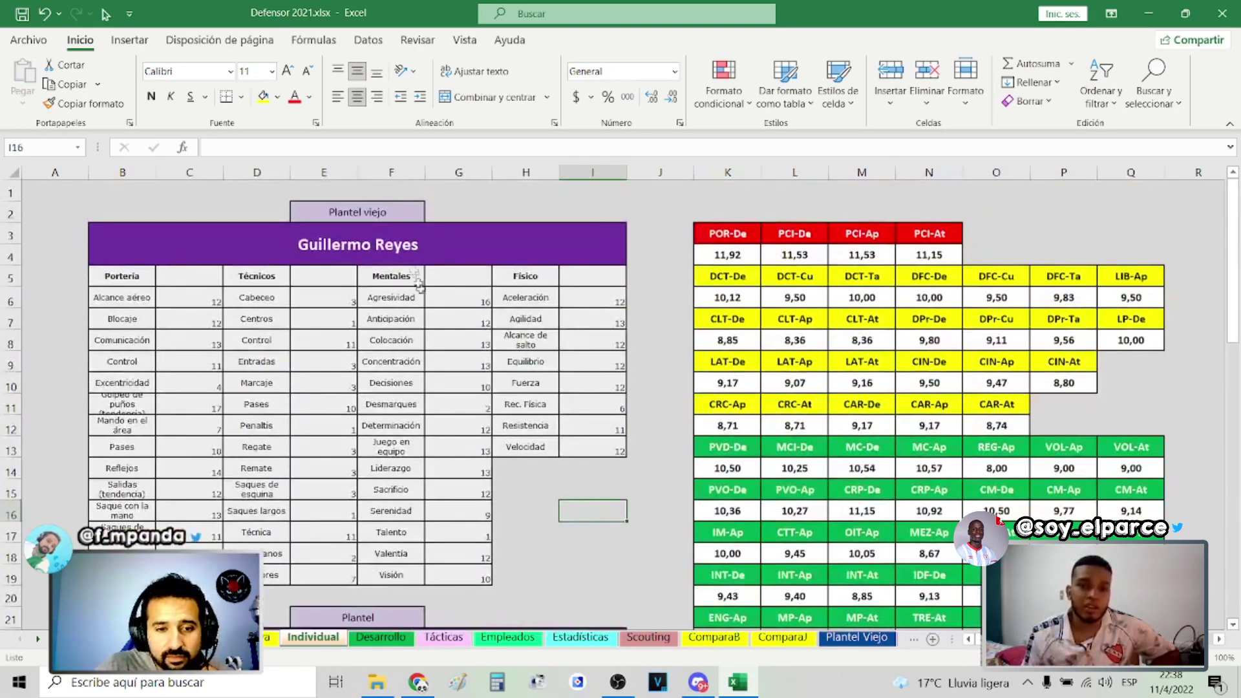
left_click(411, 247)
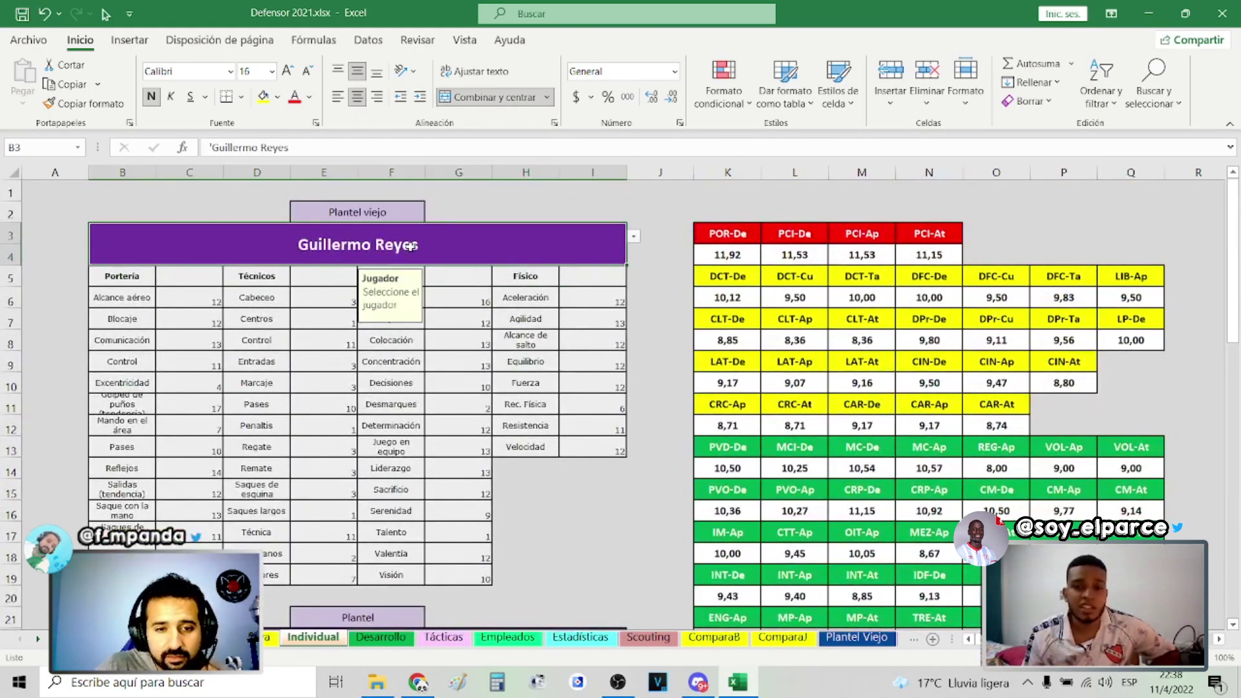
left_click(634, 235)
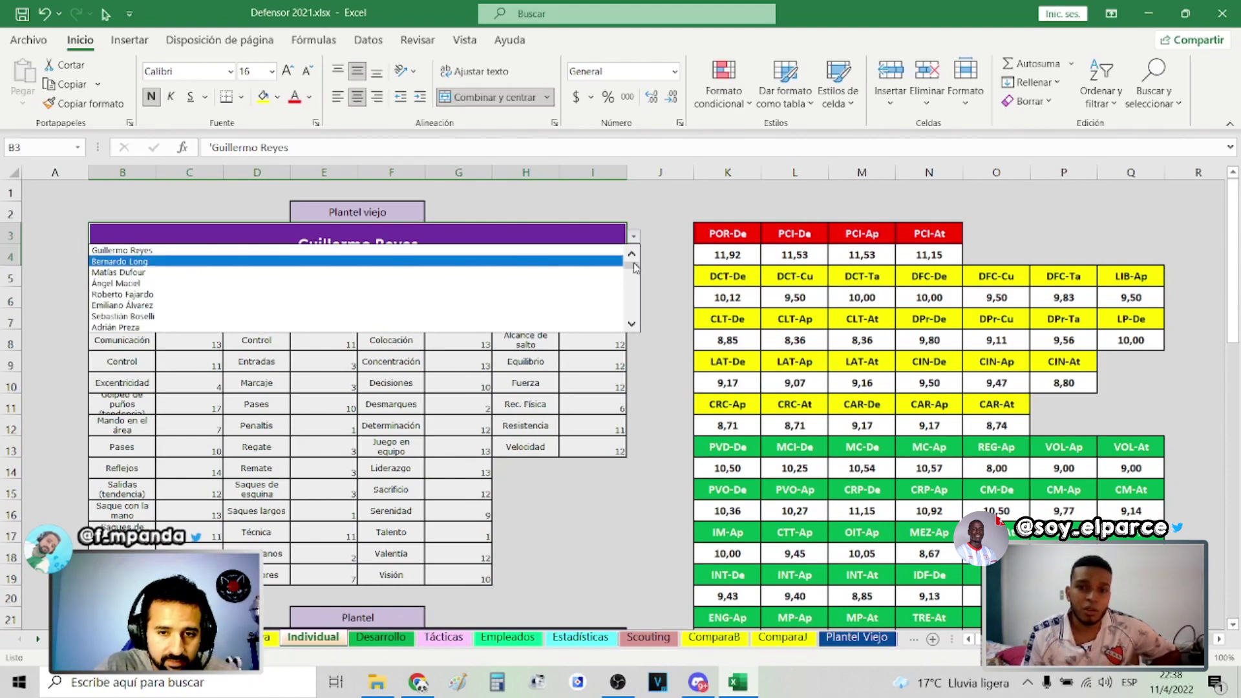
scroll(639, 328, "down", 2)
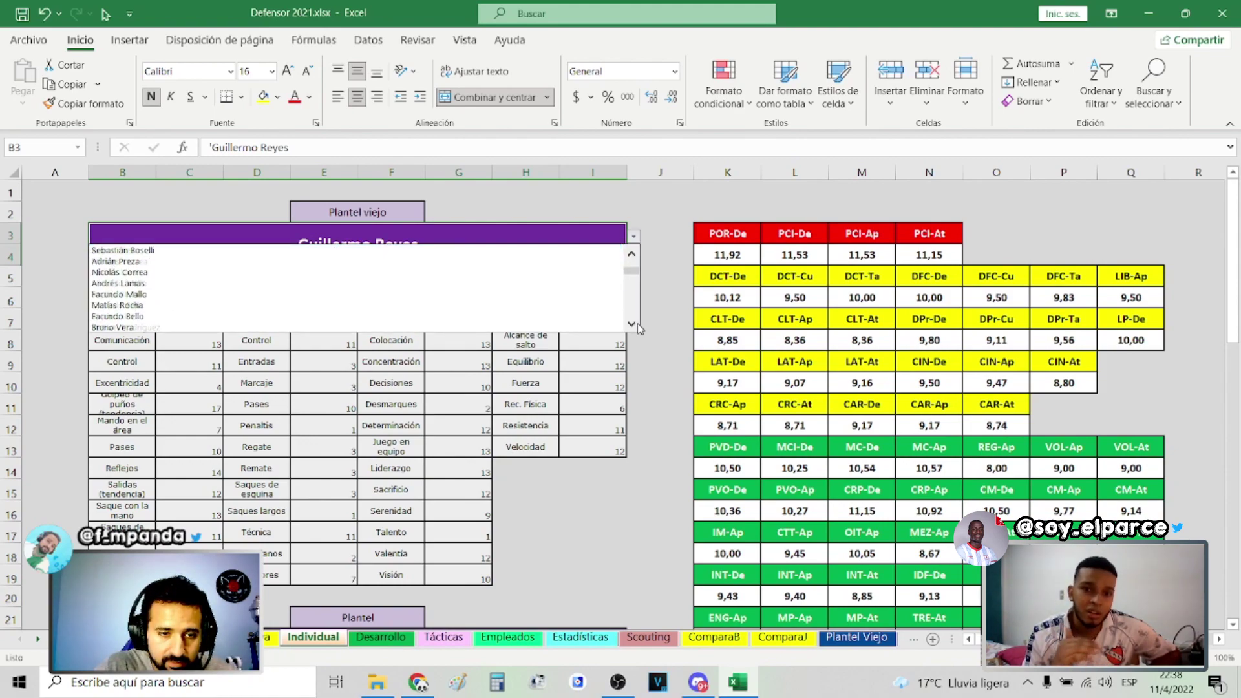
scroll(639, 328, "down", 2)
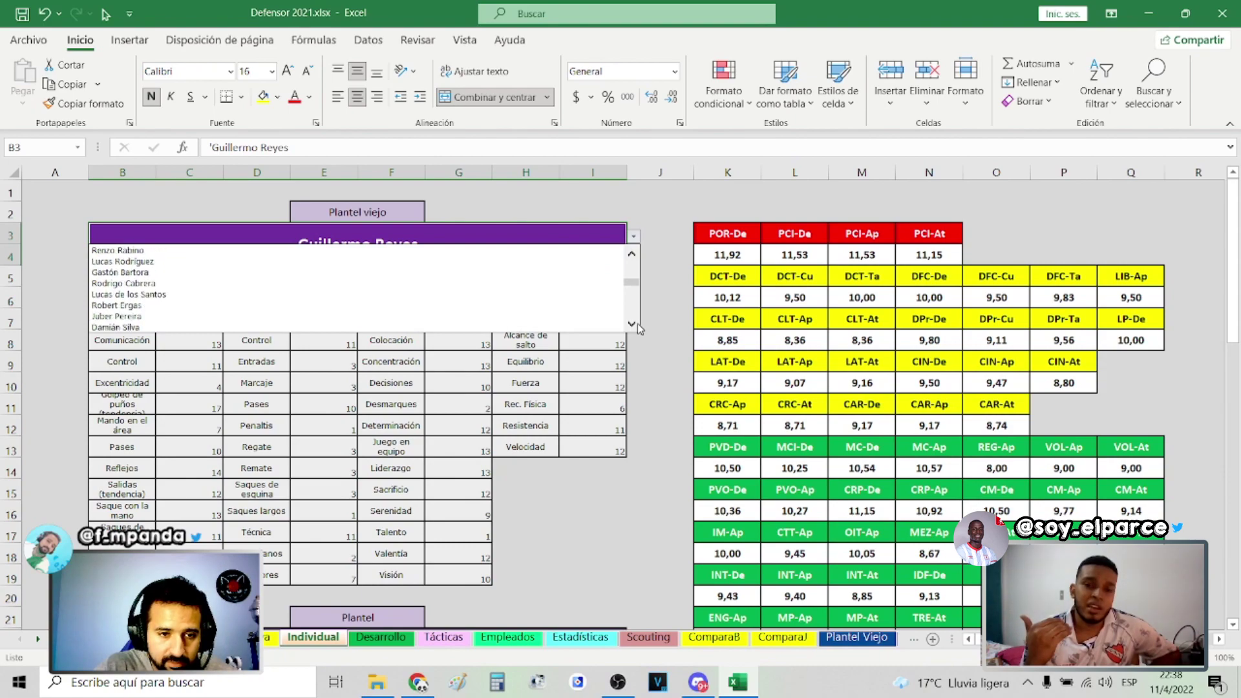
scroll(638, 328, "down", 1)
scroll(639, 328, "down", 1)
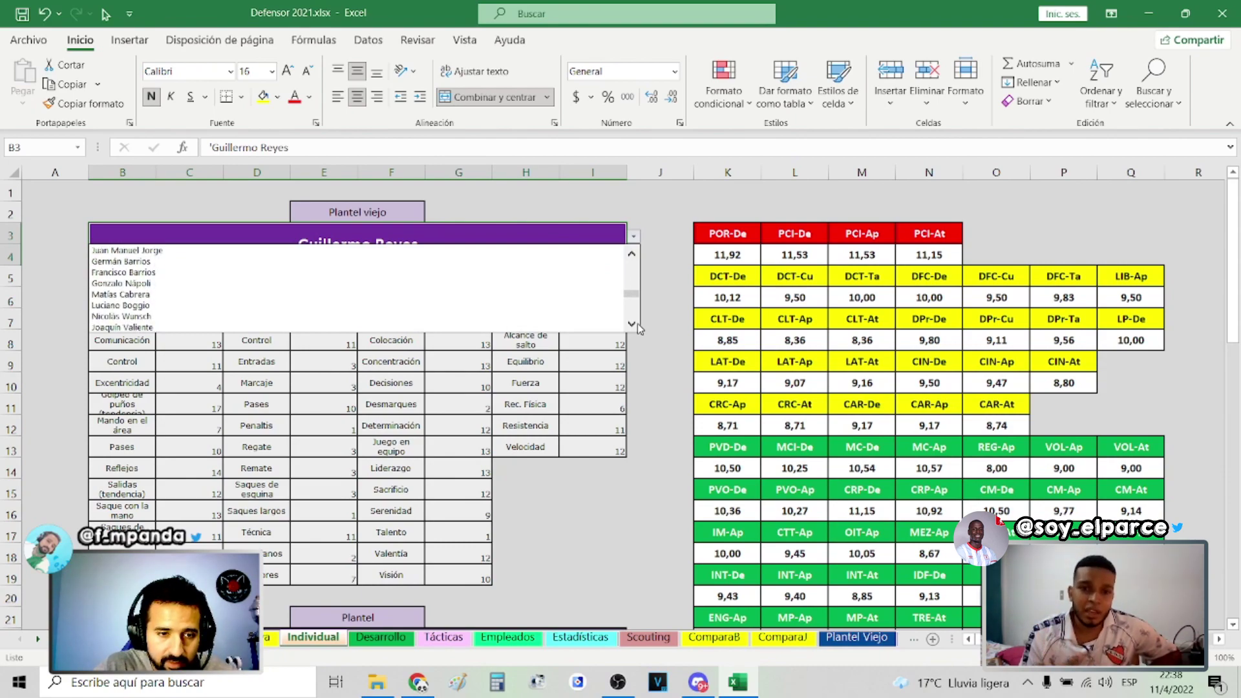
scroll(639, 328, "down", 1)
scroll(638, 328, "down", 1)
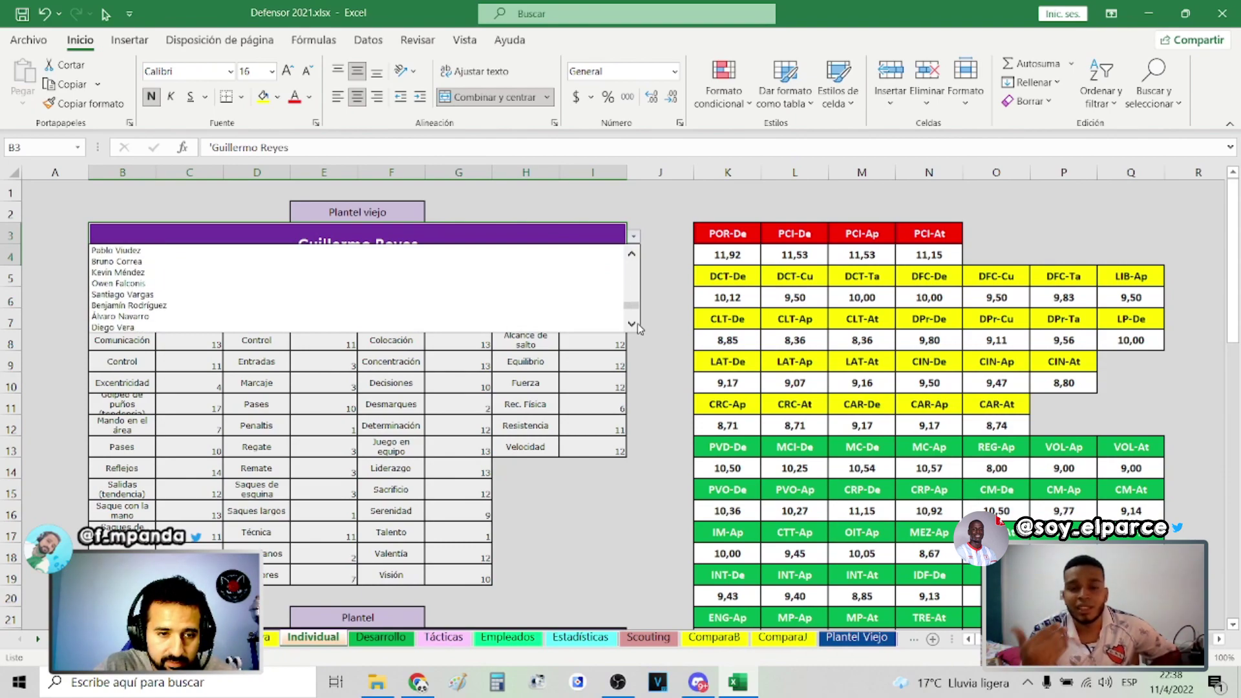
scroll(638, 329, "down", 1)
scroll(638, 329, "down", 1)
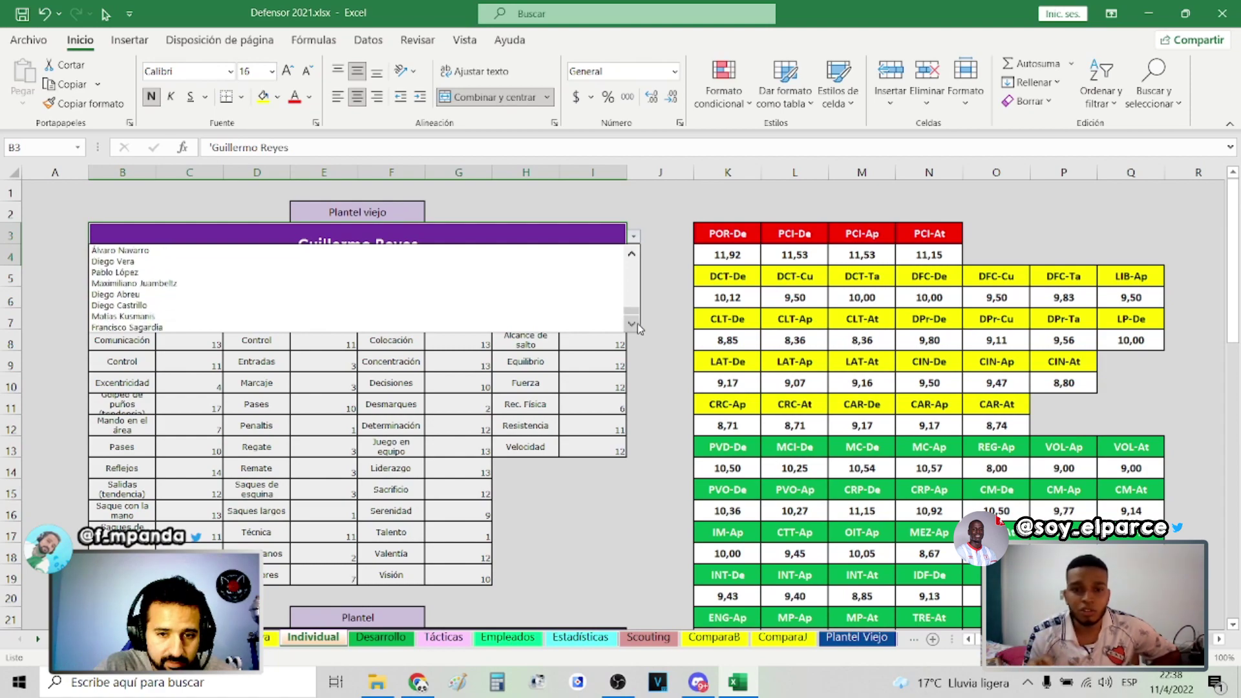
left_click(632, 253)
left_click(632, 254)
left_click(632, 253)
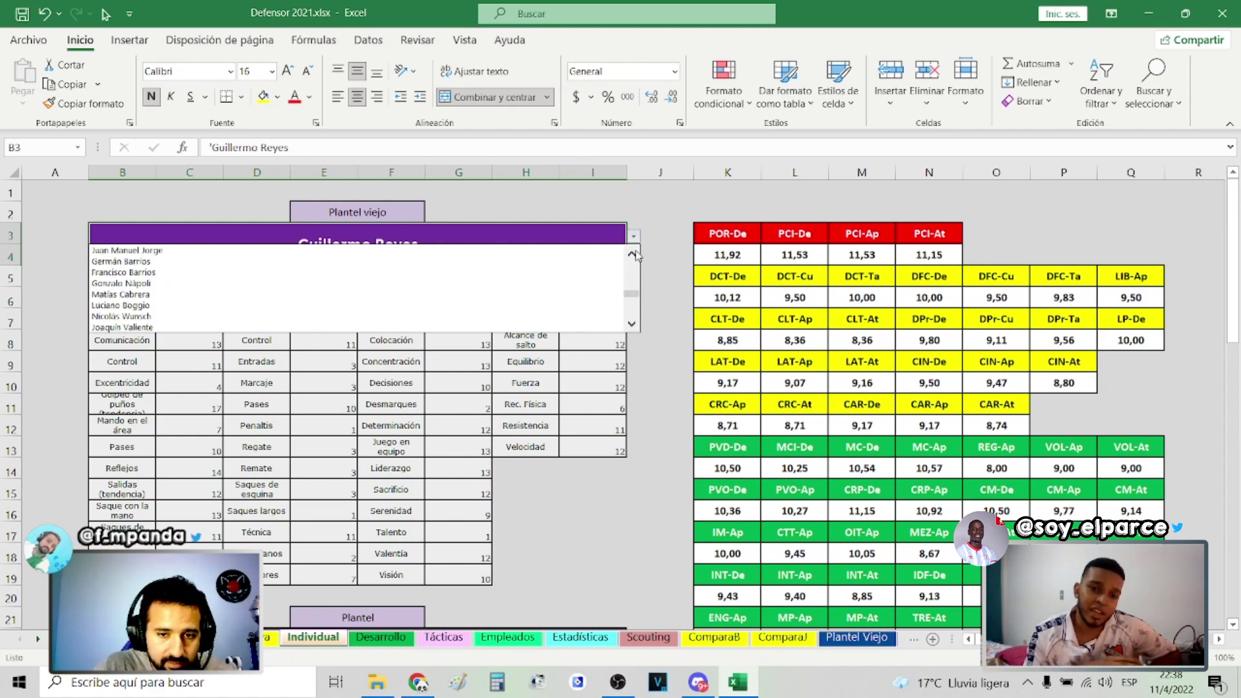
left_click(632, 253)
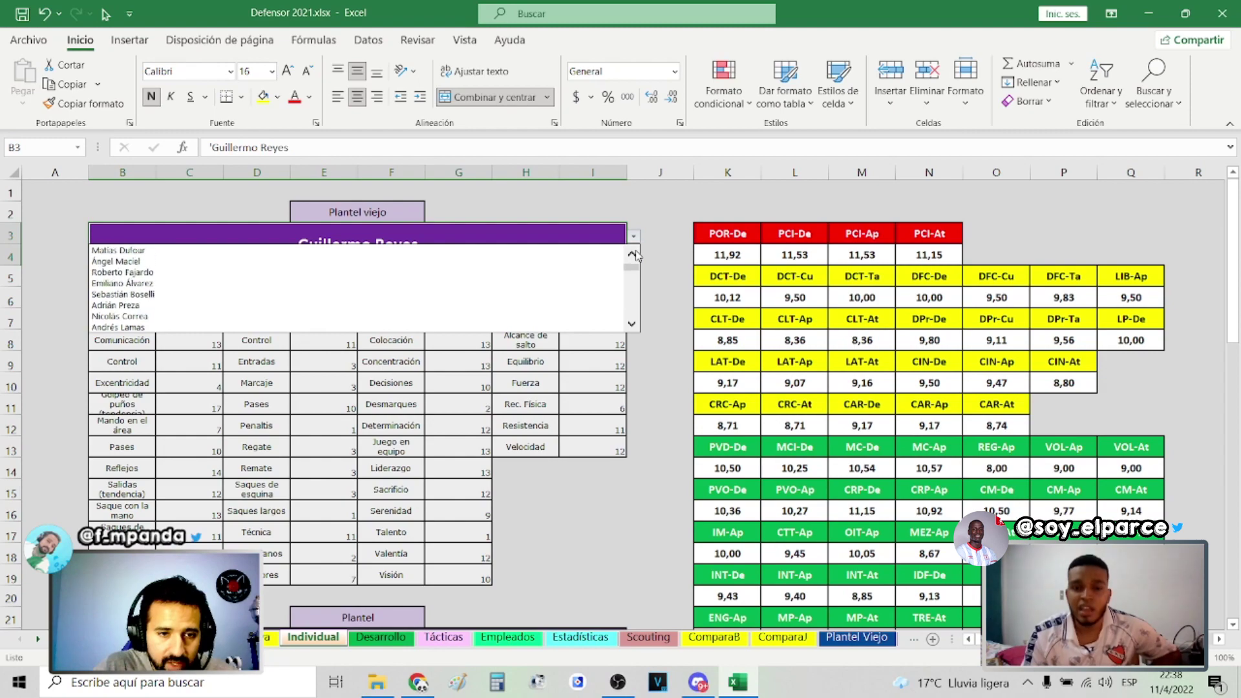
left_click(632, 253)
left_click(632, 253)
left_click(632, 254)
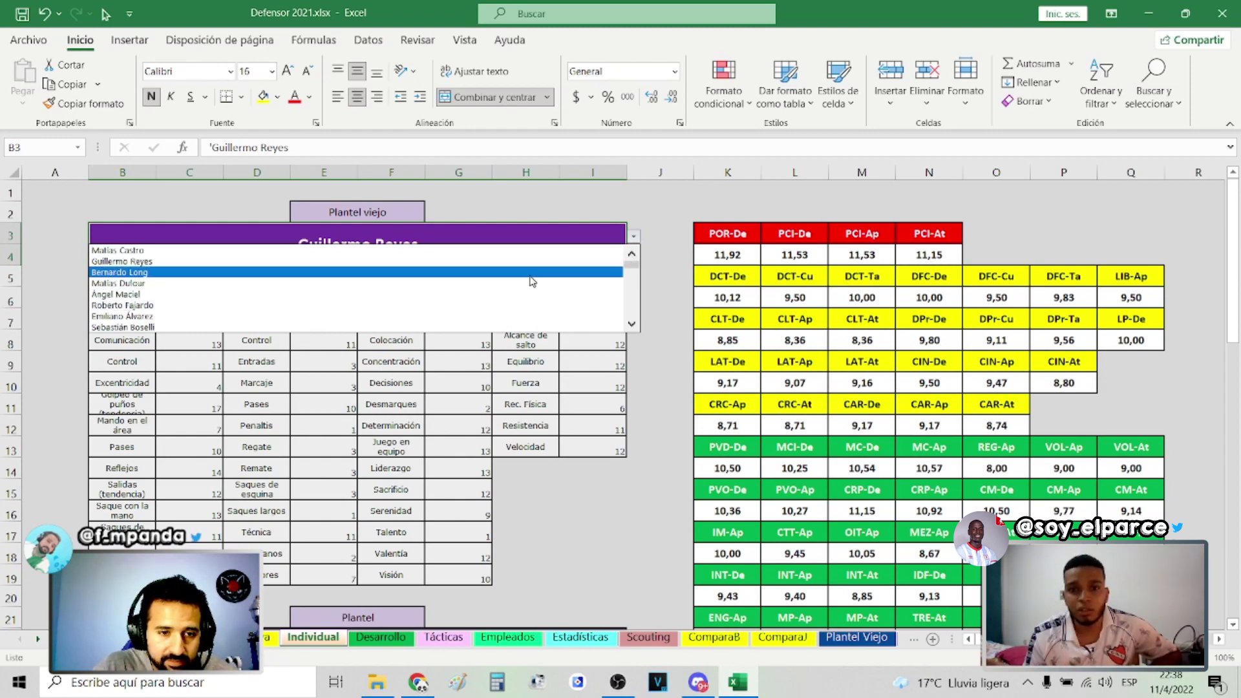
left_click(632, 325)
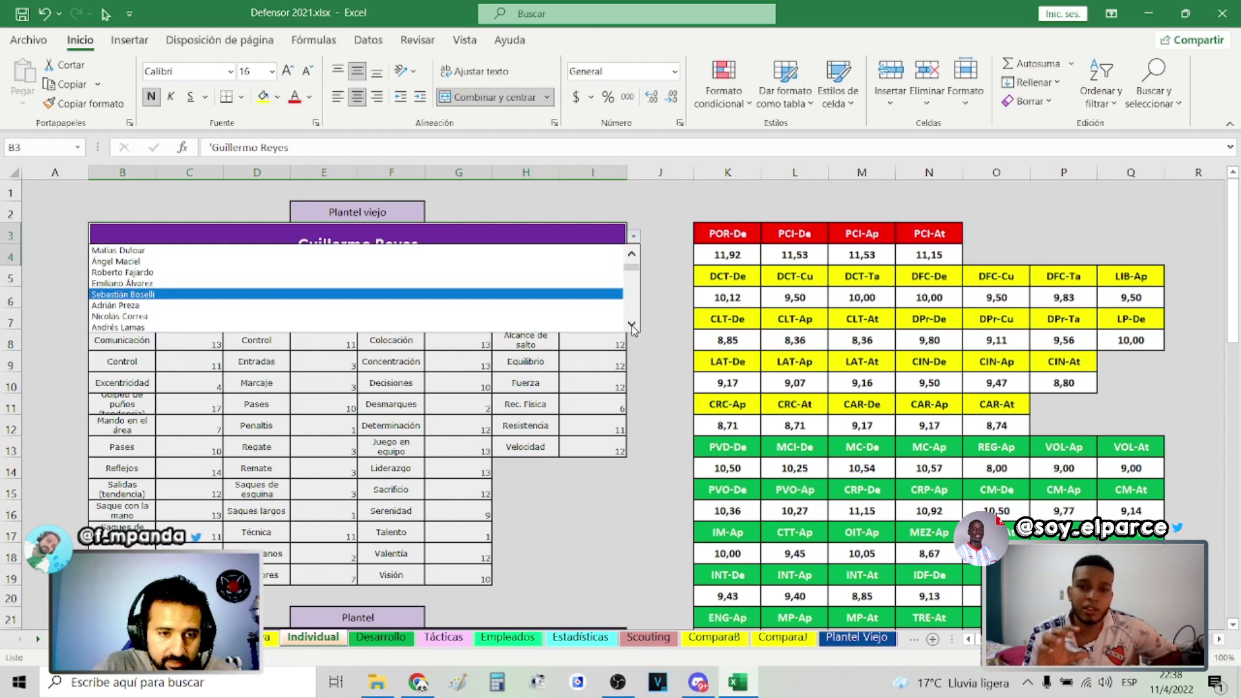
left_click(632, 325)
left_click(631, 325)
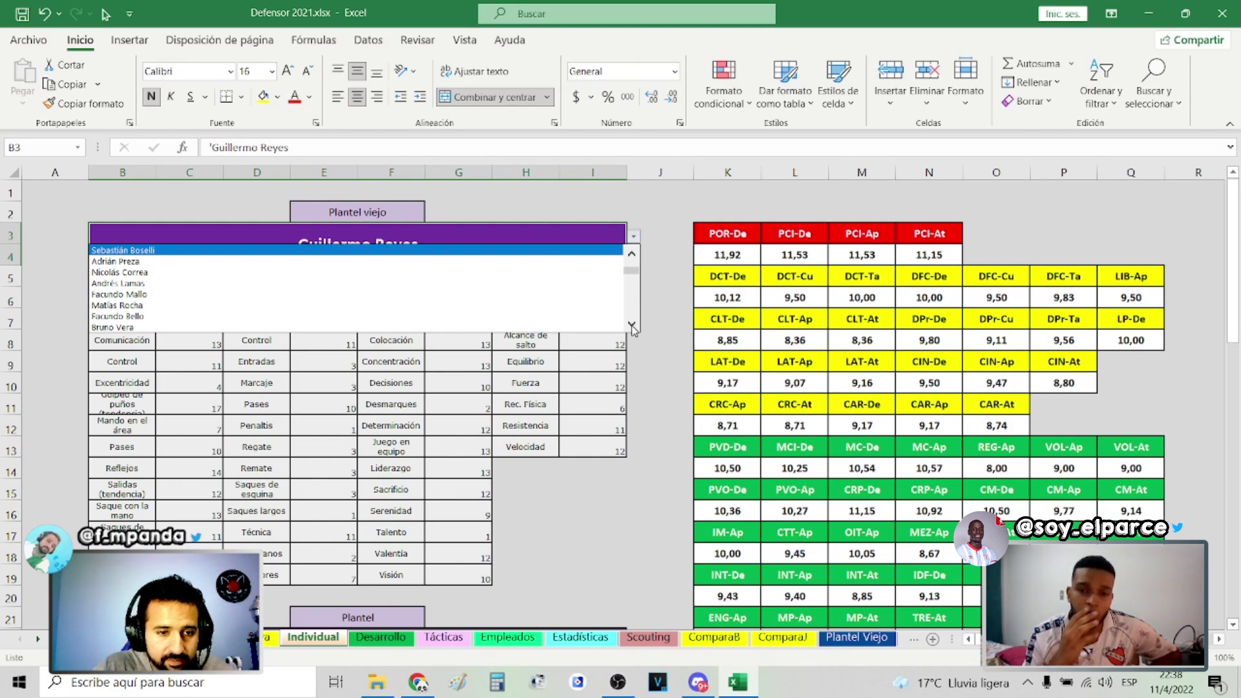
left_click(631, 325)
left_click(631, 325)
left_click(631, 326)
left_click(631, 325)
left_click(632, 325)
left_click(631, 325)
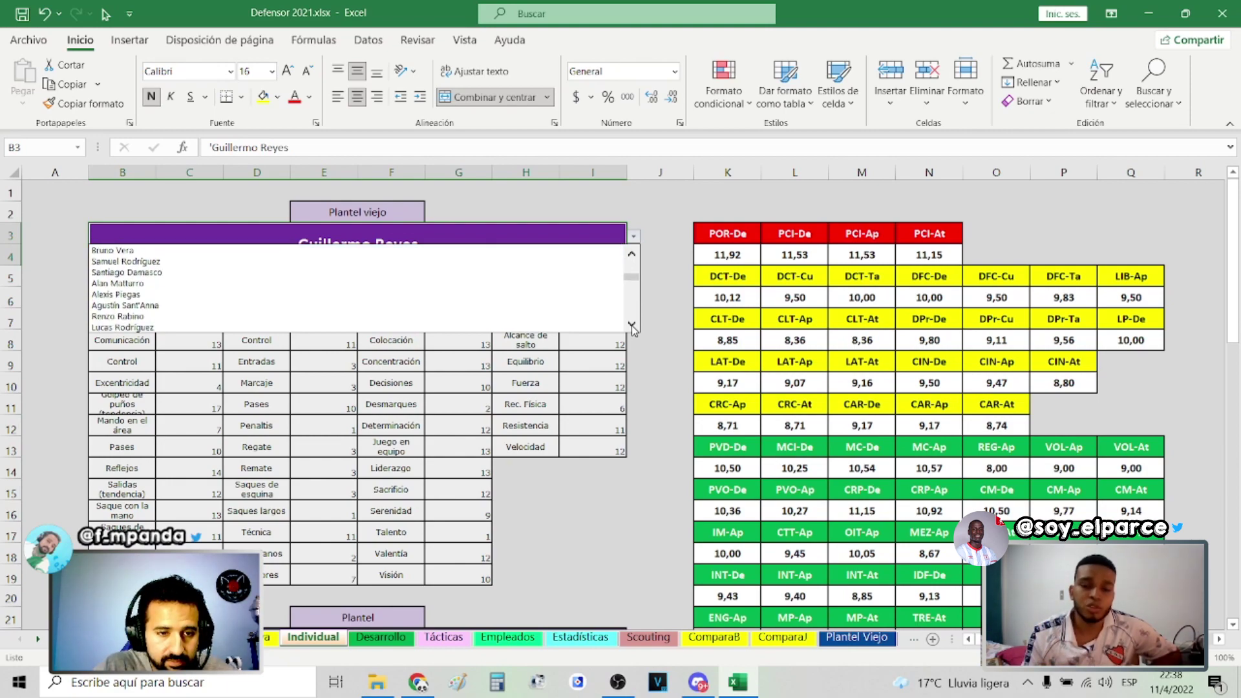
left_click(632, 325)
left_click(631, 325)
left_click(632, 325)
left_click(631, 325)
left_click(631, 325)
left_click(631, 325)
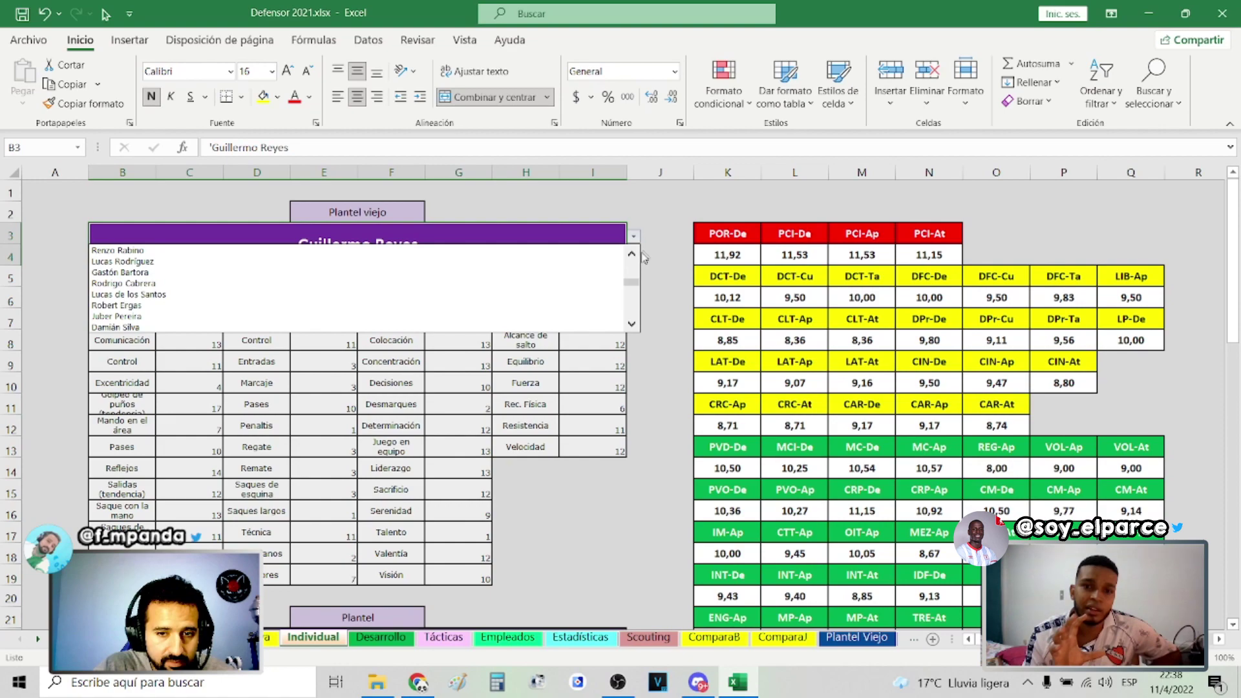
left_click(636, 236)
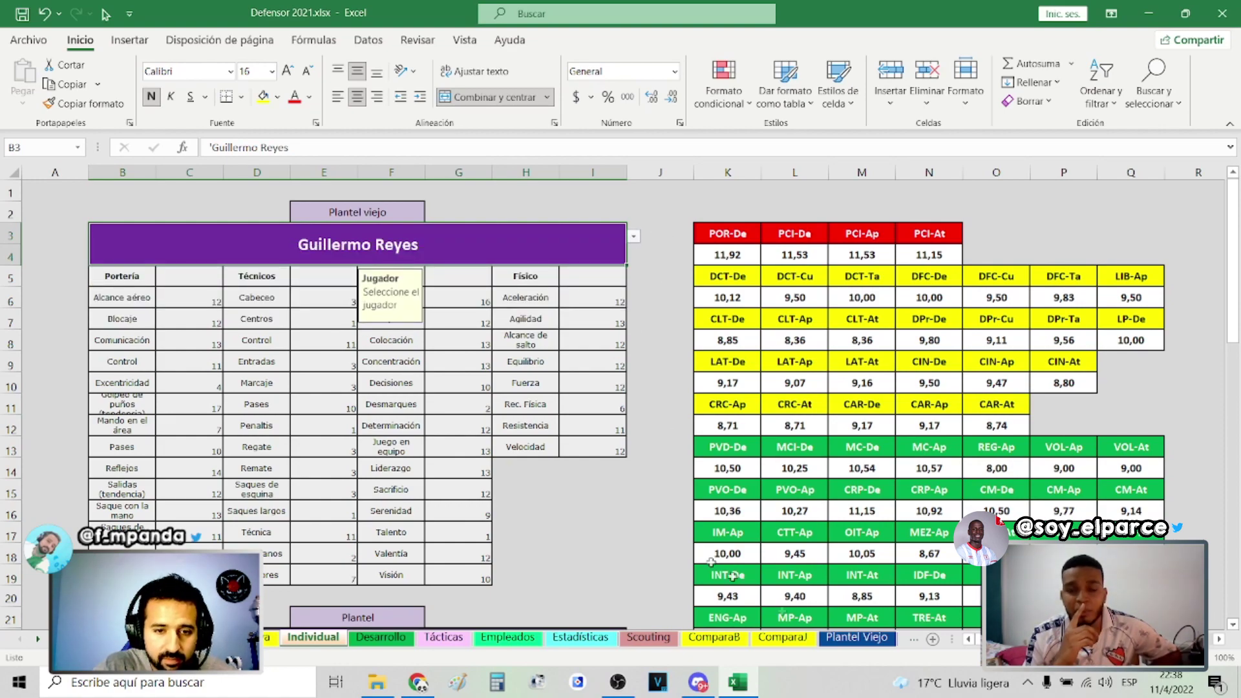
On the Plantel Viejo sheet, select cell E9 to inspect its formula
left_click(855, 638)
left_click(386, 287)
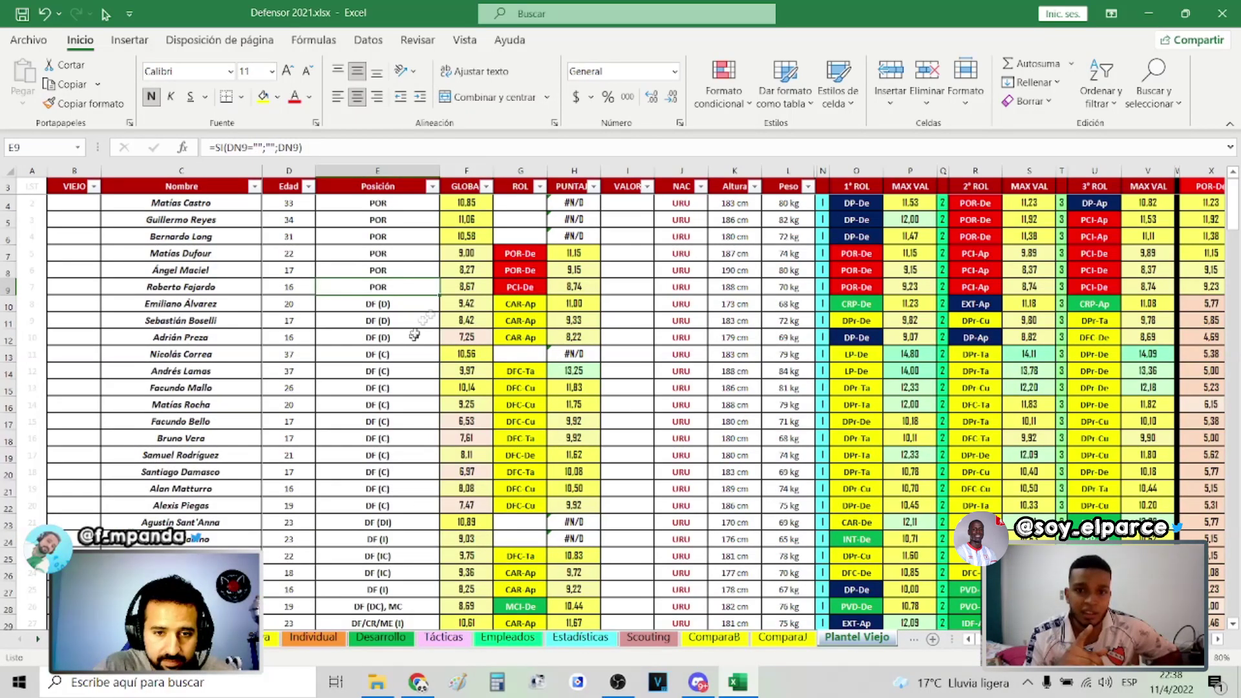
scroll(573, 288, "down", 5)
scroll(573, 288, "down", 5)
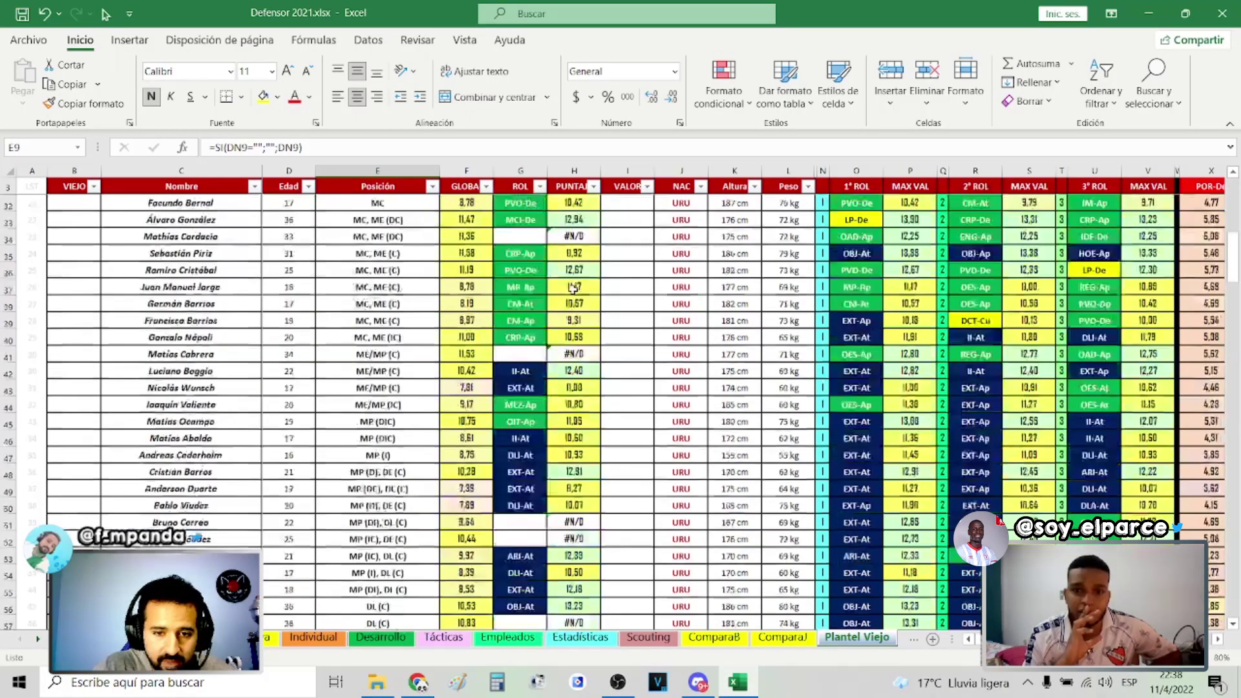
scroll(573, 288, "up", 5)
scroll(573, 289, "up", 5)
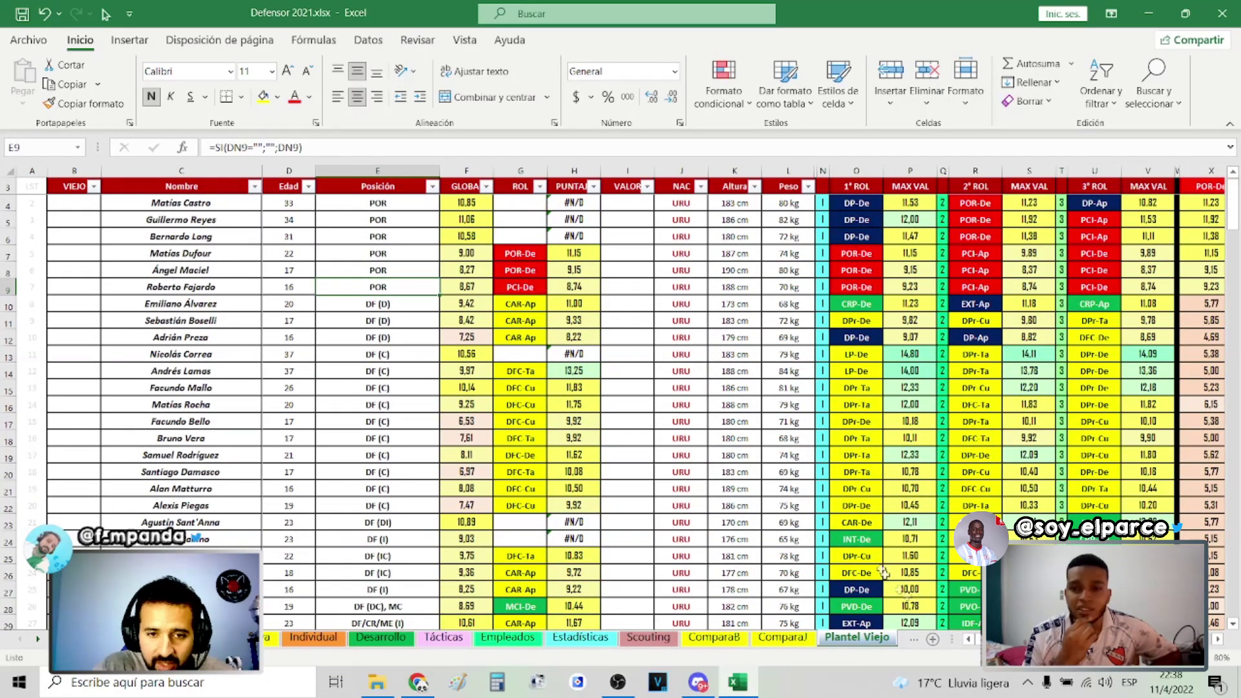
Scroll across the Plantel Viejo columns, then return to the Individual sheet by way of Tácticas
scroll(963, 619, "right", 5)
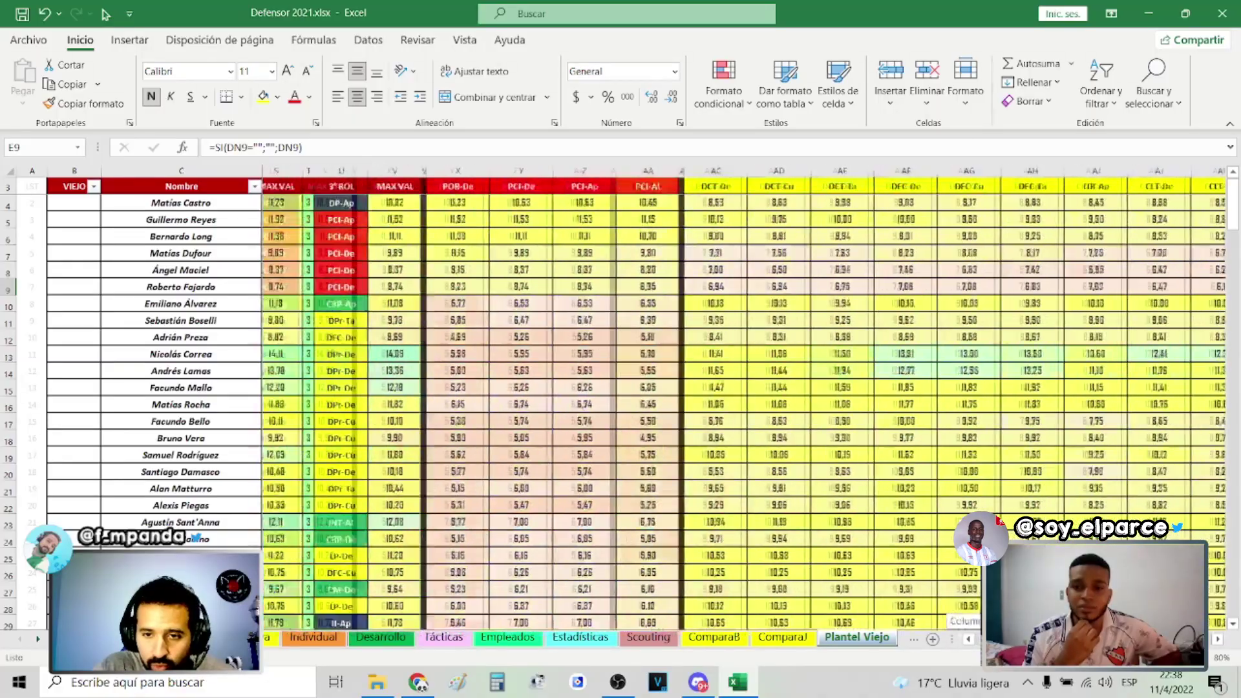
scroll(944, 618, "left", 5)
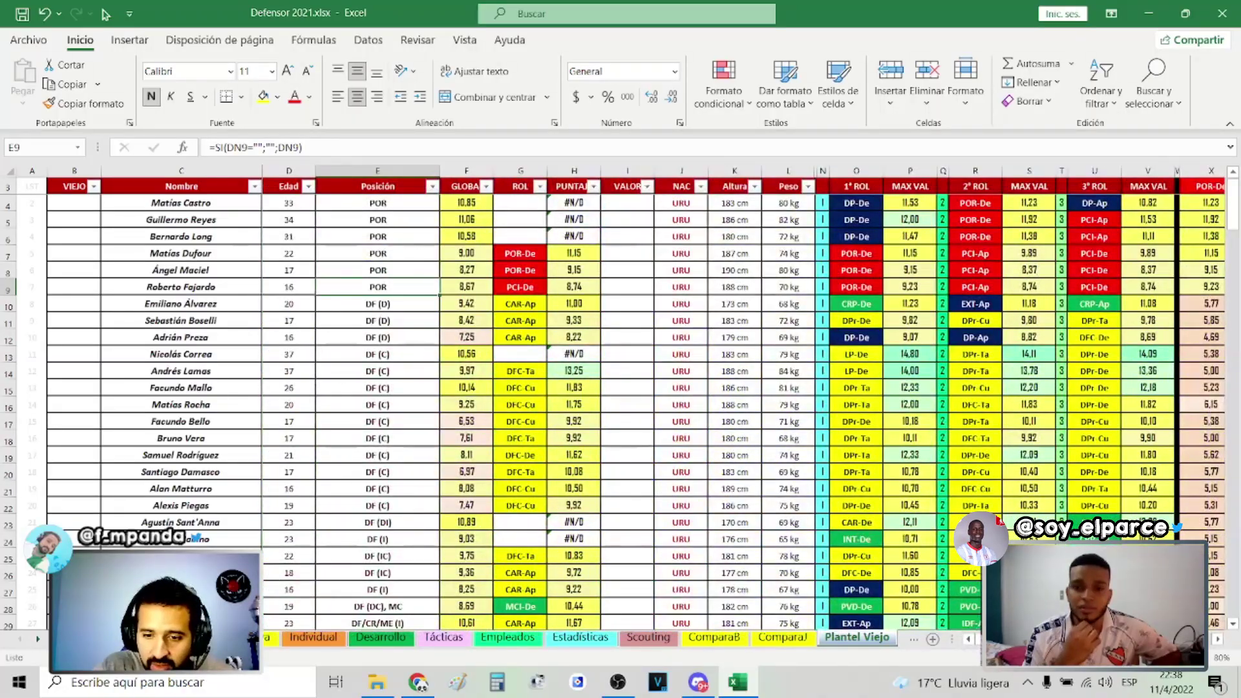
scroll(970, 624, "right", 5)
scroll(973, 637, "left", 5)
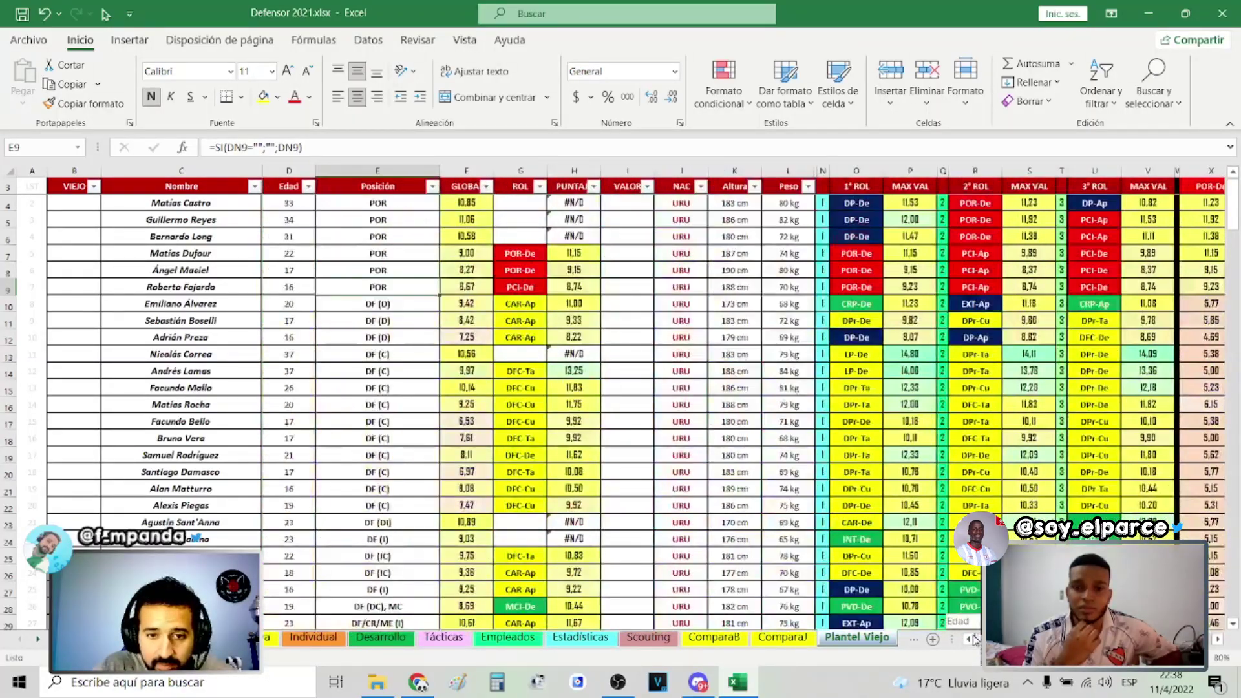
scroll(972, 636, "right", 10)
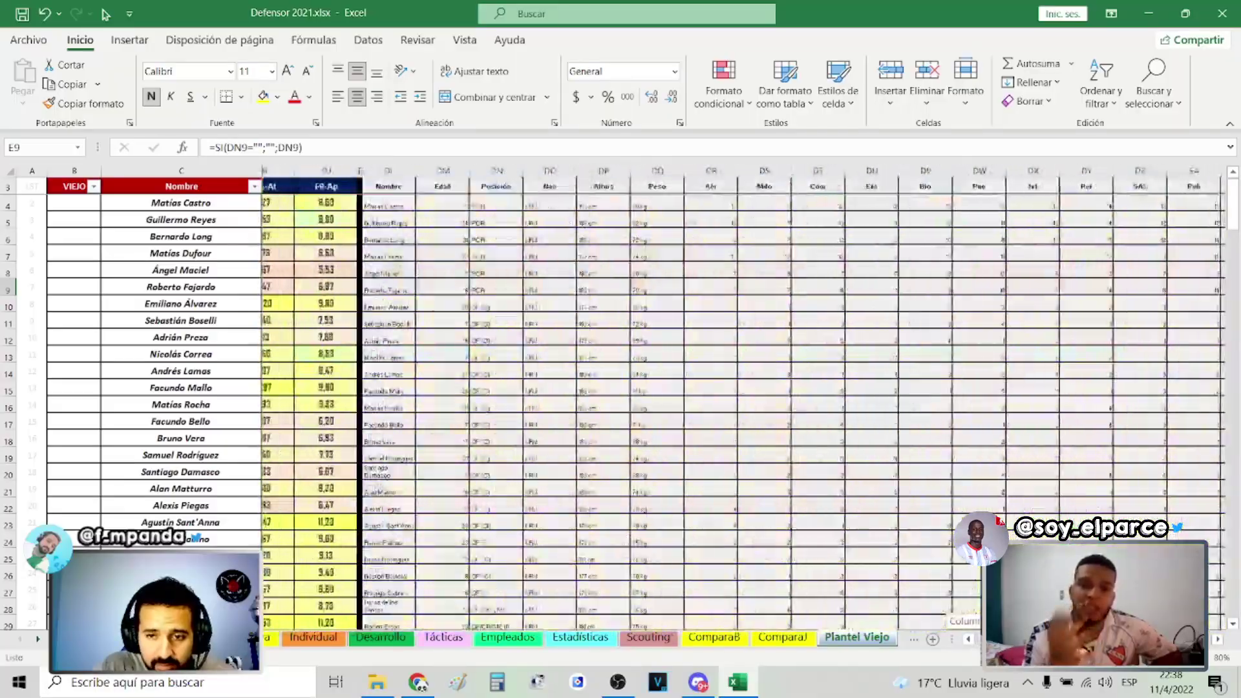
scroll(972, 636, "right", 10)
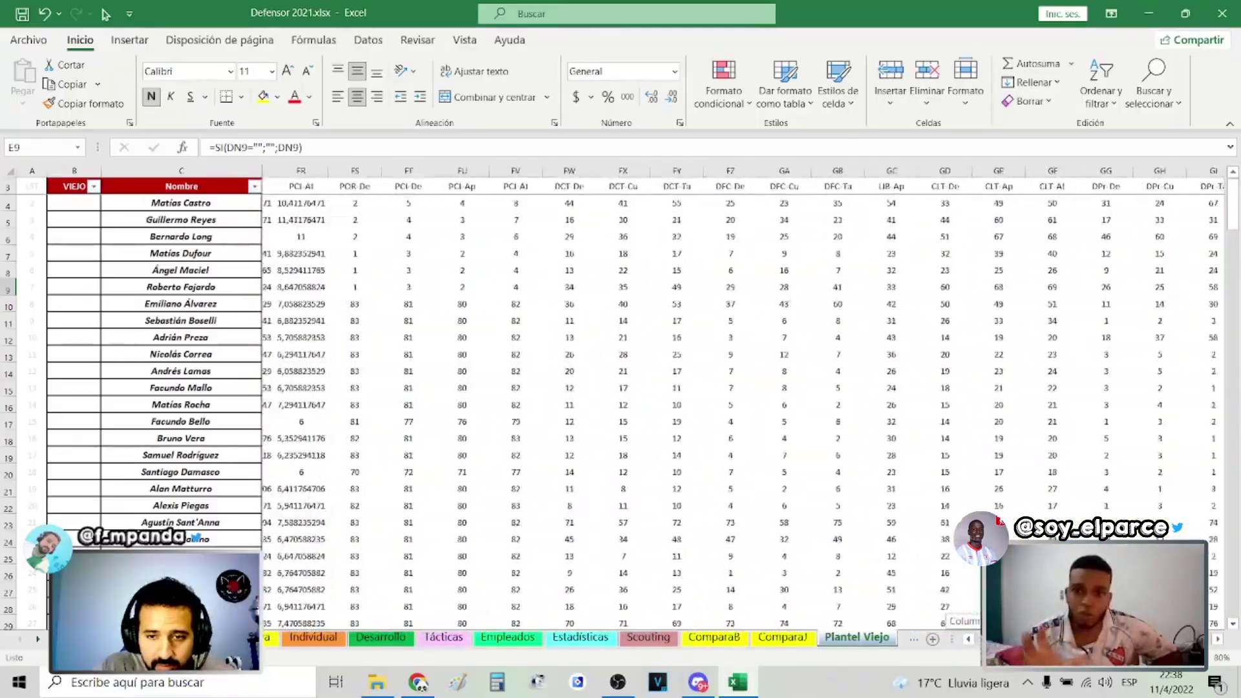
scroll(973, 636, "right", 3)
scroll(972, 636, "right", 3)
scroll(972, 636, "right", 2)
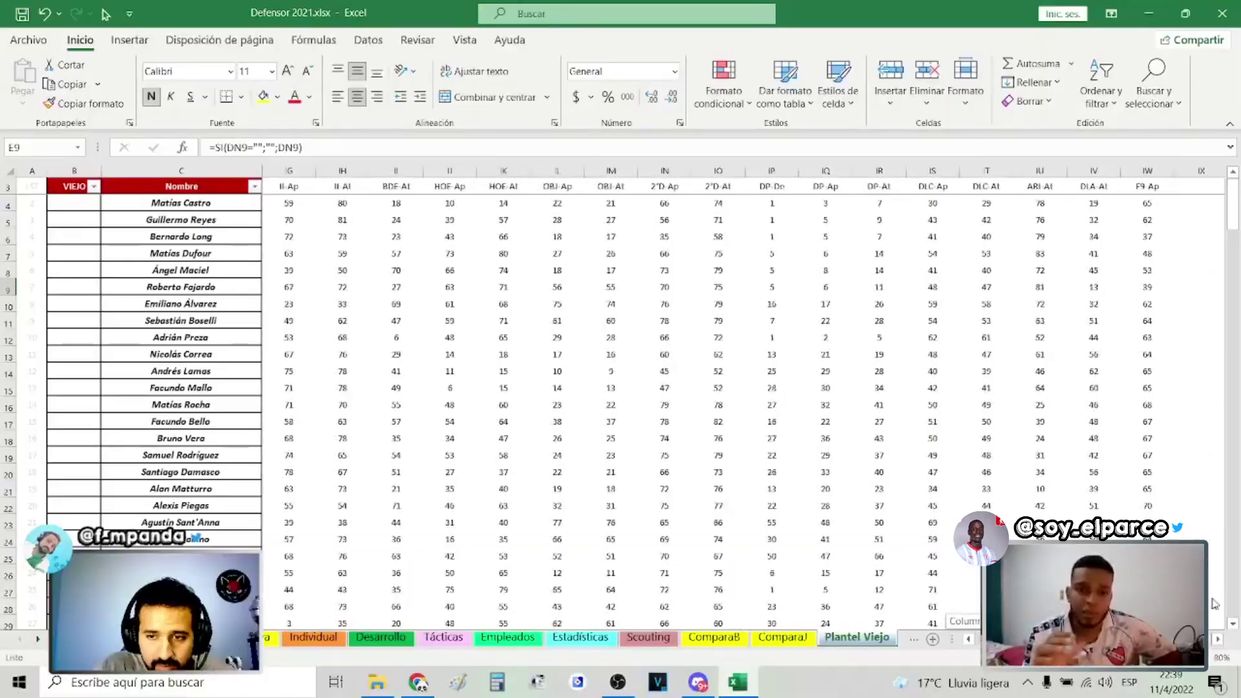
scroll(973, 636, "right", 2)
scroll(973, 637, "left", 5)
scroll(973, 637, "left", 5)
scroll(973, 637, "left", 5)
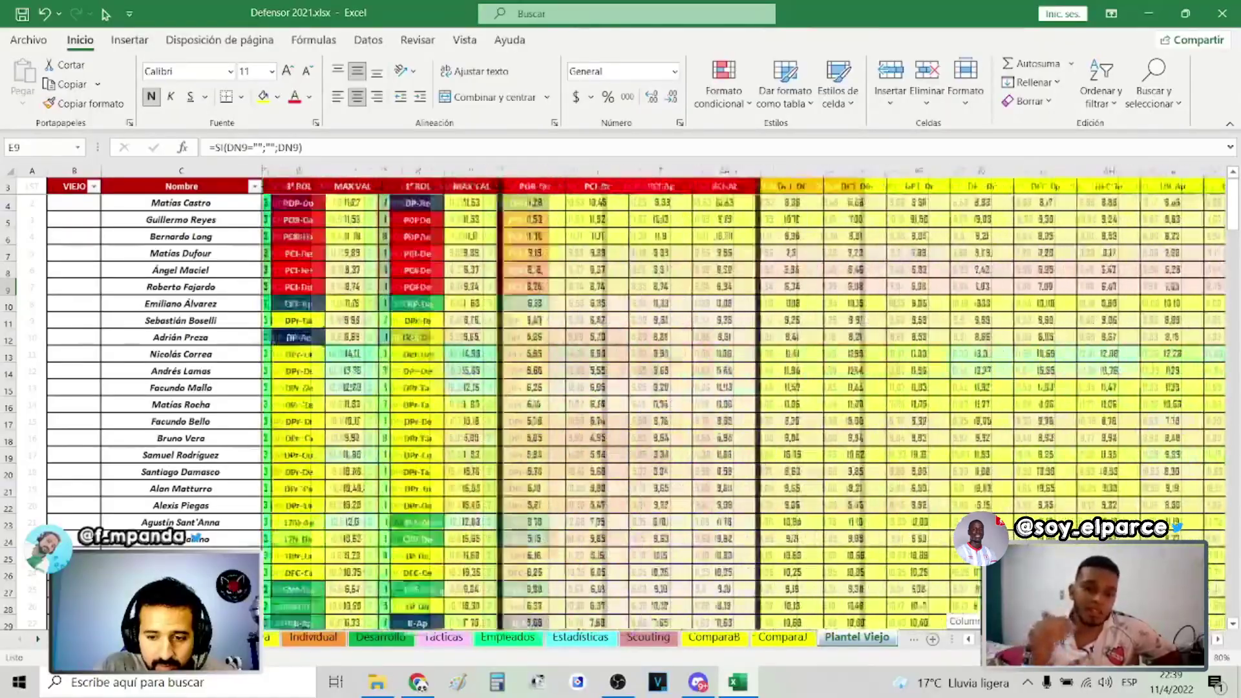
scroll(972, 637, "left", 3)
left_click(444, 637)
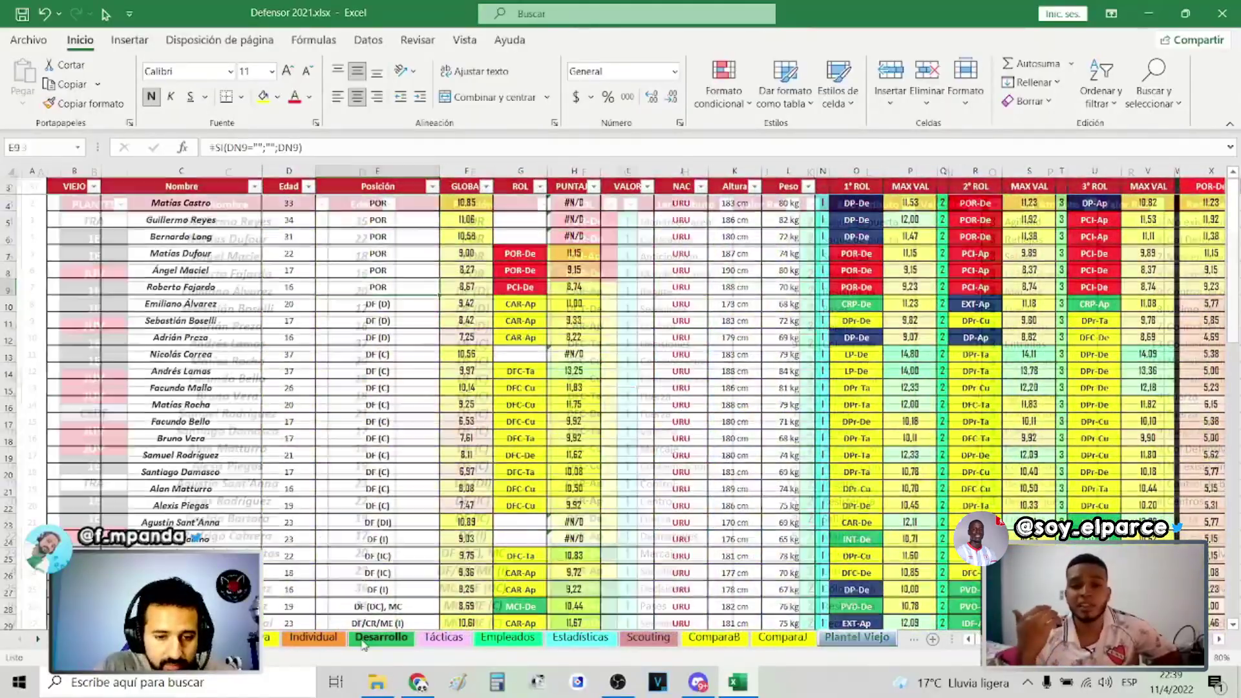
left_click(314, 637)
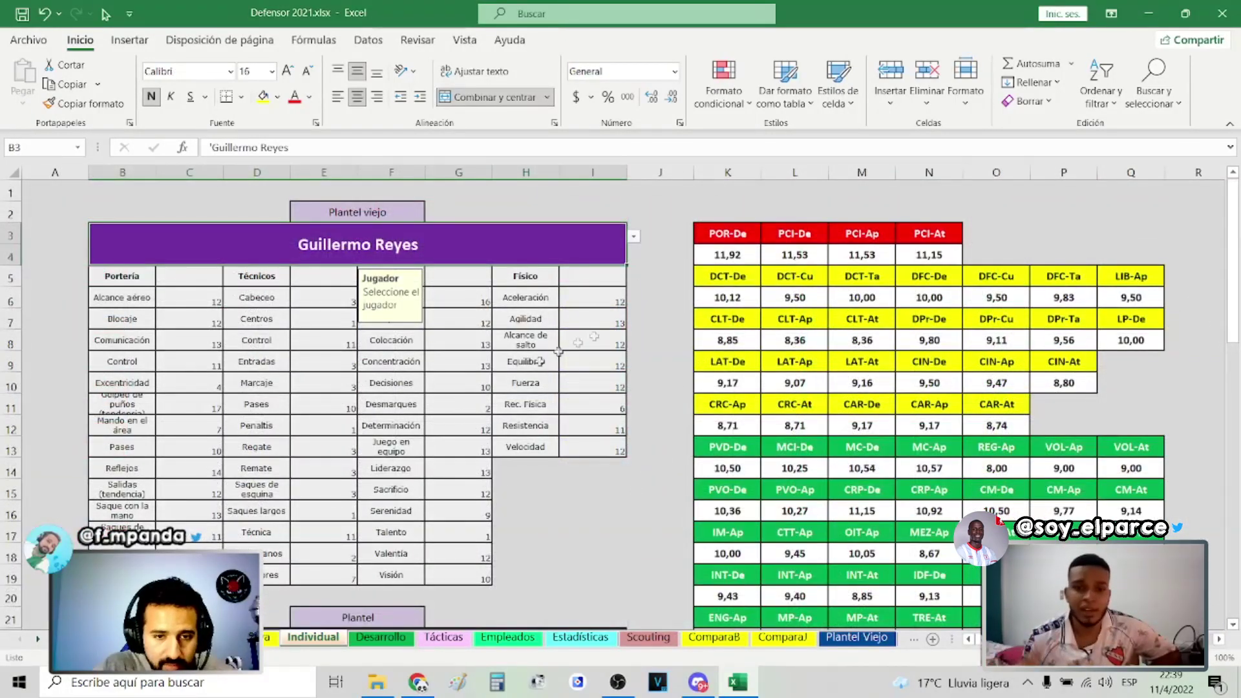
left_click(669, 286)
scroll(646, 446, "down", 7)
scroll(629, 444, "down", 5)
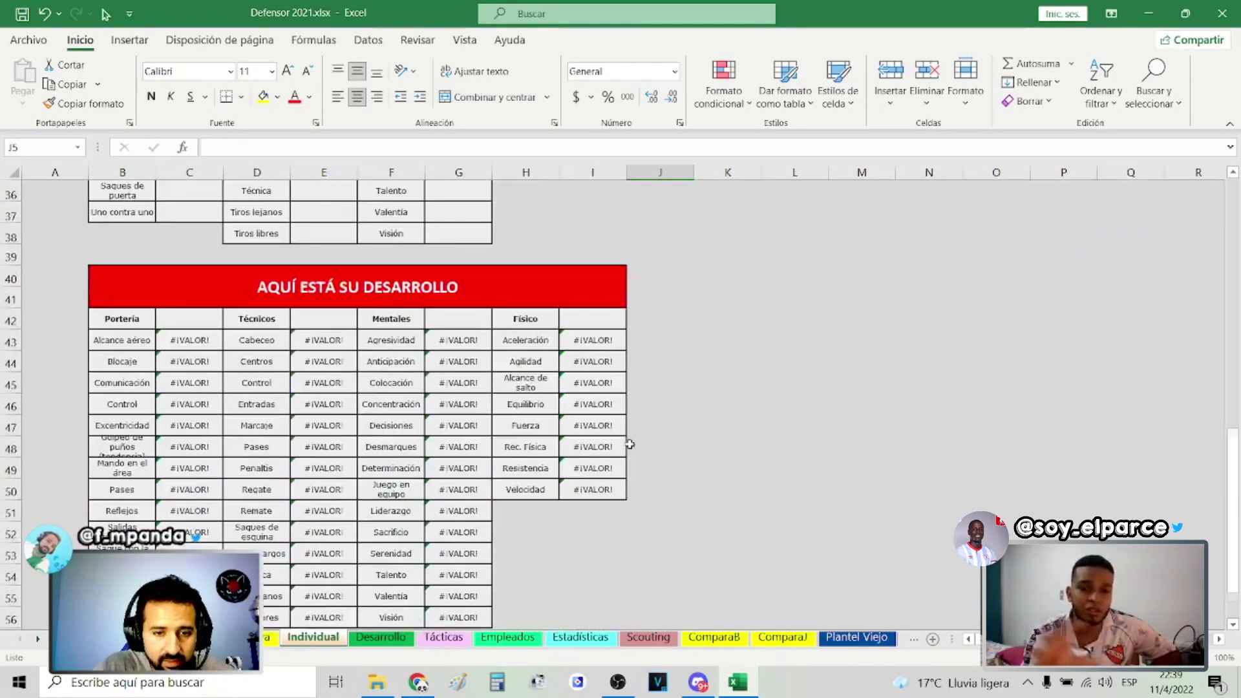
scroll(630, 443, "up", 5)
scroll(629, 444, "up", 7)
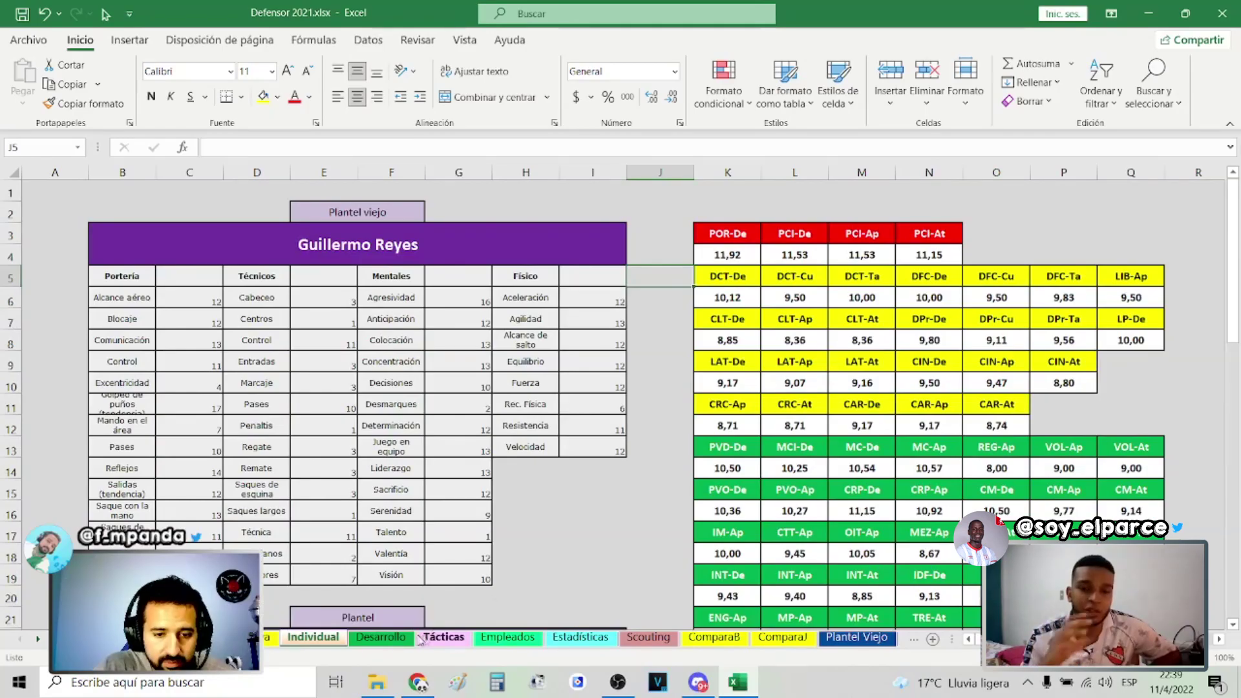
left_click(649, 637)
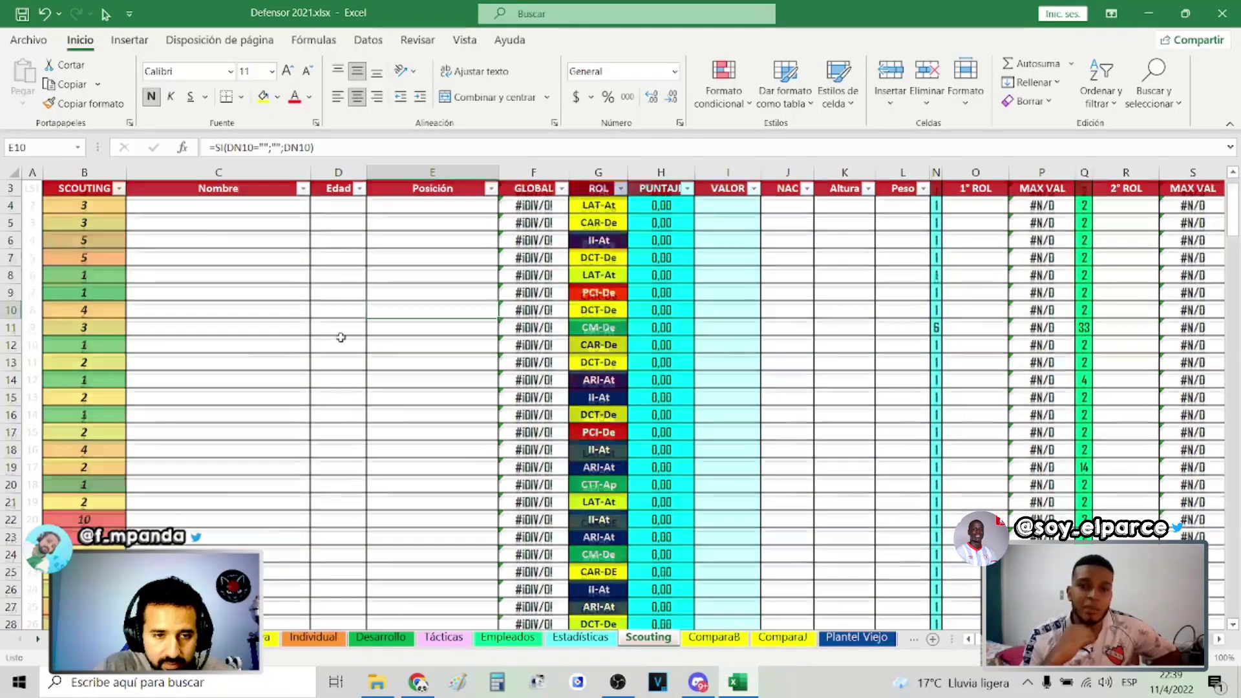
scroll(340, 337, "down", 5)
scroll(336, 339, "down", 2)
scroll(327, 343, "up", 7)
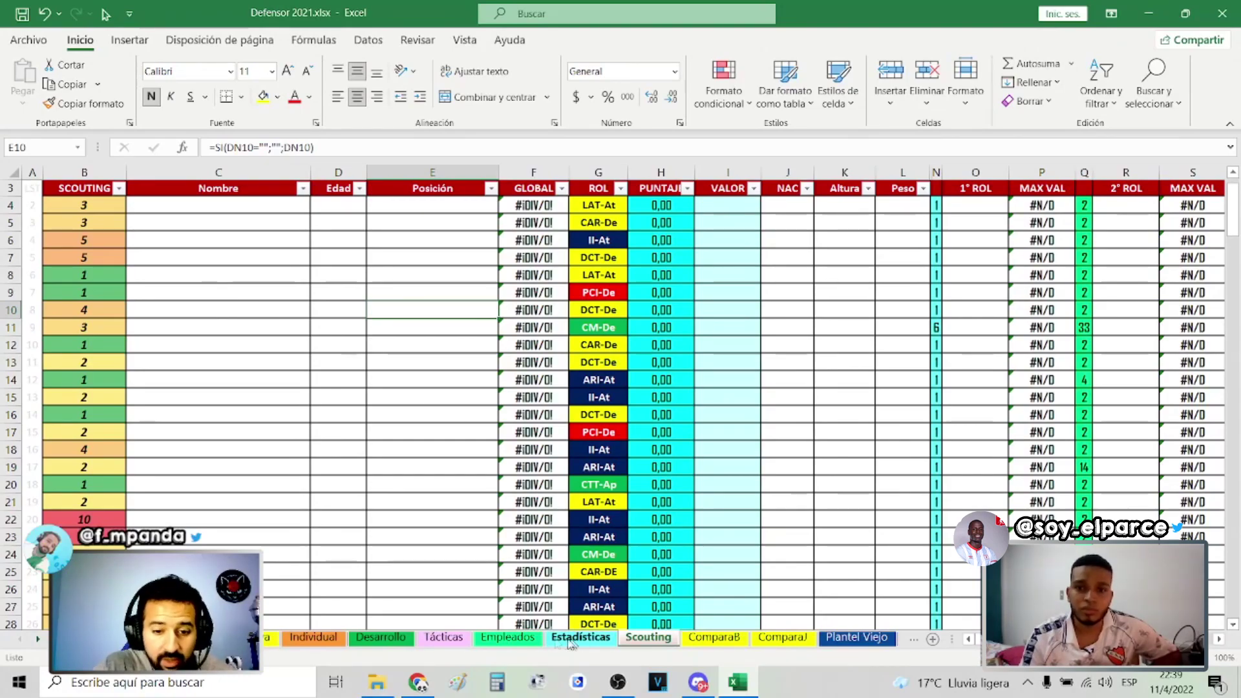
left_click(291, 636)
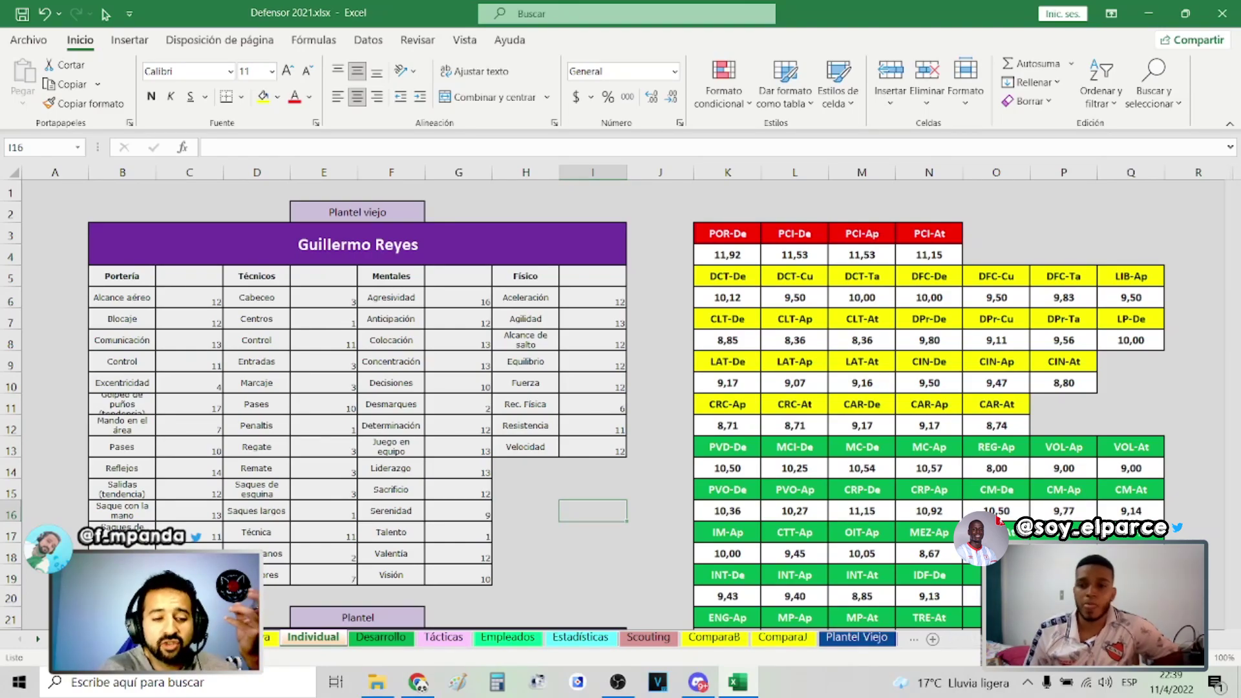
Move back to the main squad list sheet, to the left of Individual, with Ctrl+PgUp
key("ctrl+Page_Up")
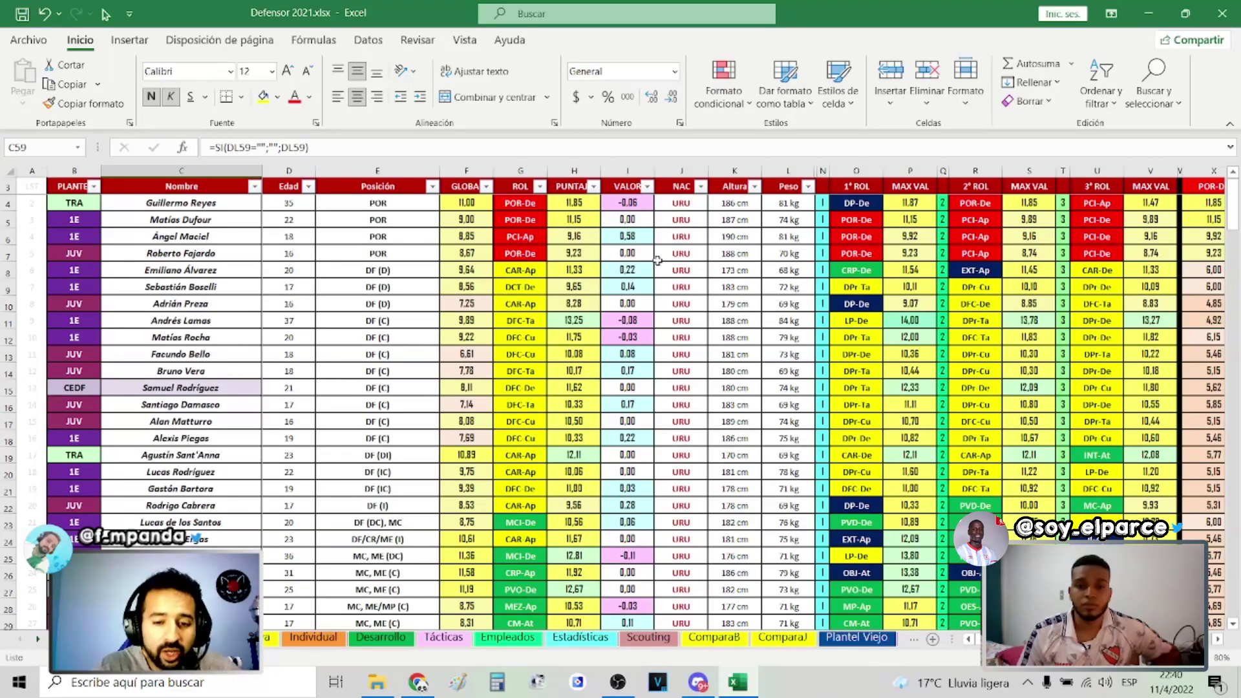
scroll(589, 286, "down", 5)
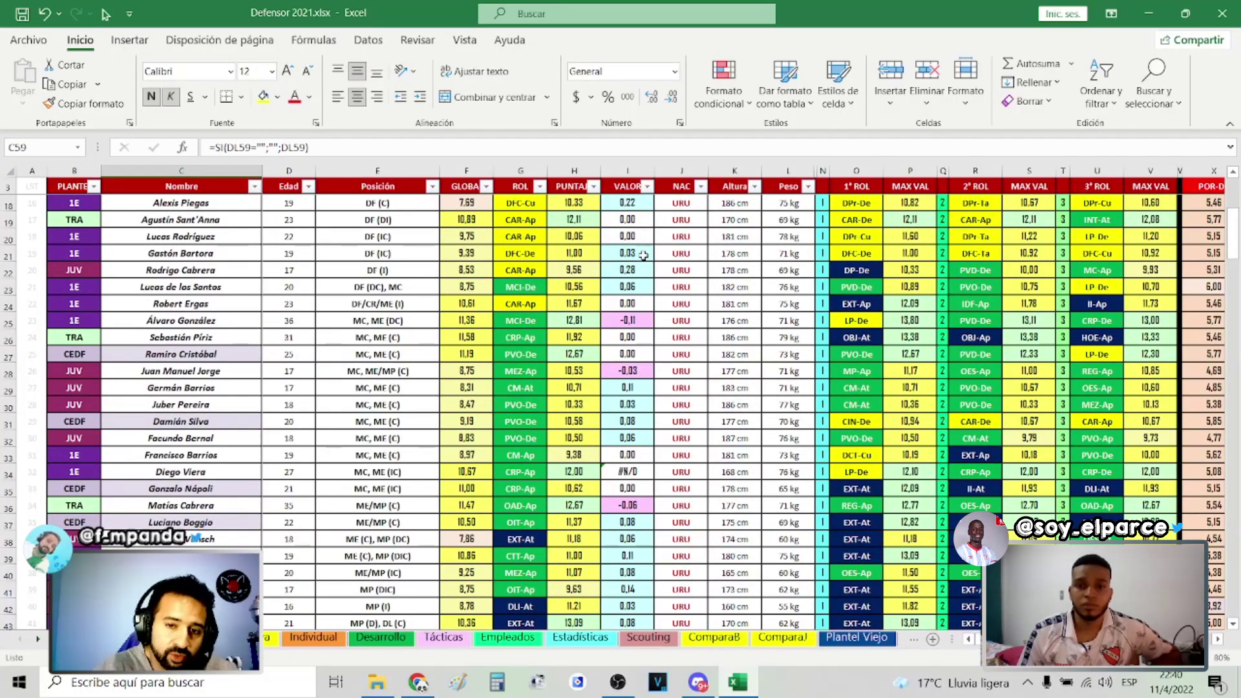
scroll(643, 254, "down", 2)
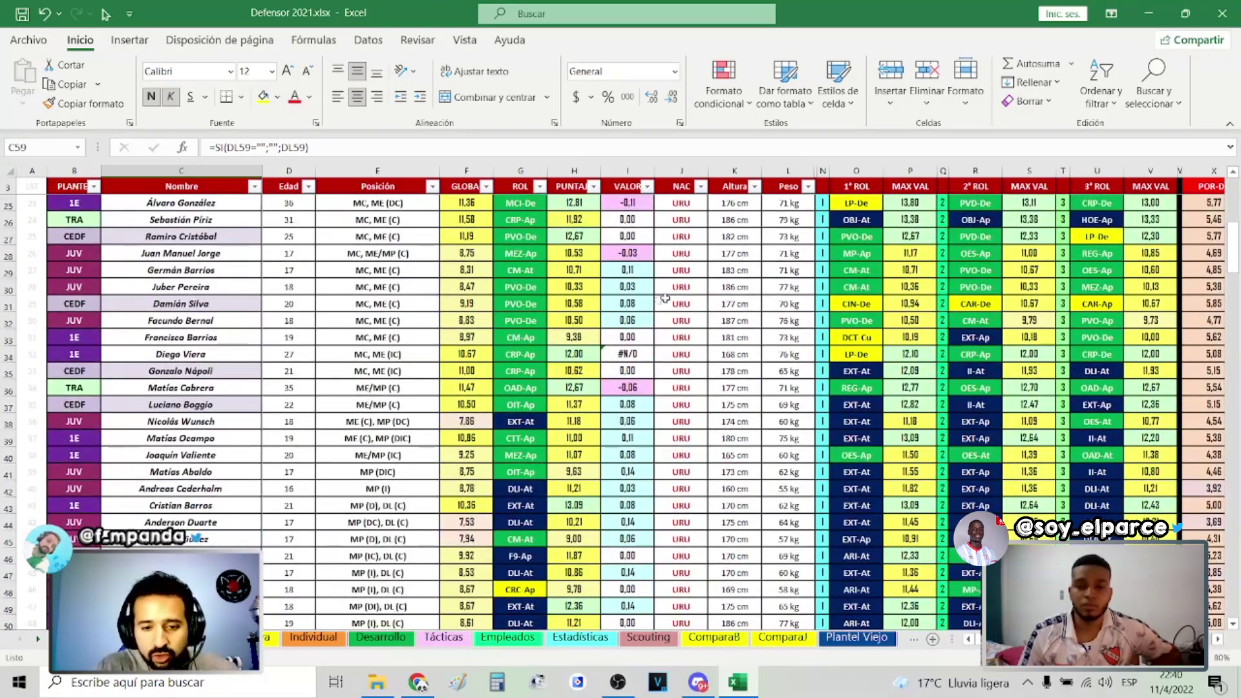
scroll(626, 307, "down", 2)
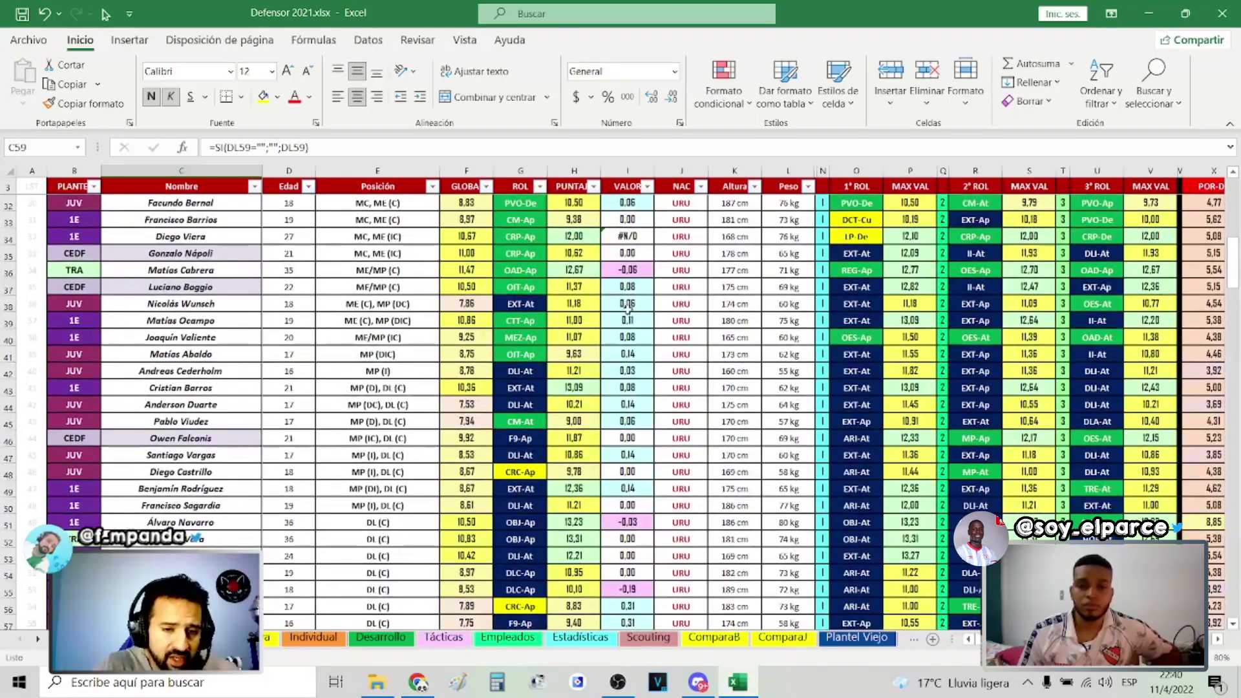
scroll(629, 309, "down", 2)
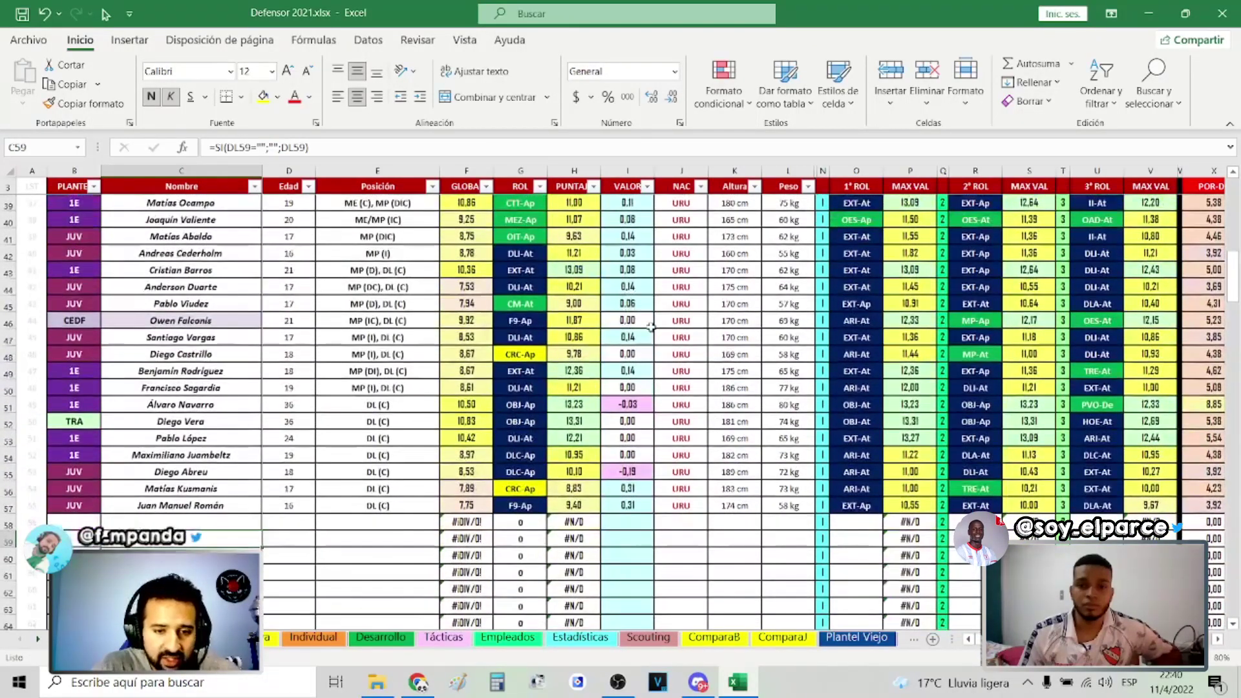
scroll(652, 337, "up", 3)
scroll(652, 337, "up", 4)
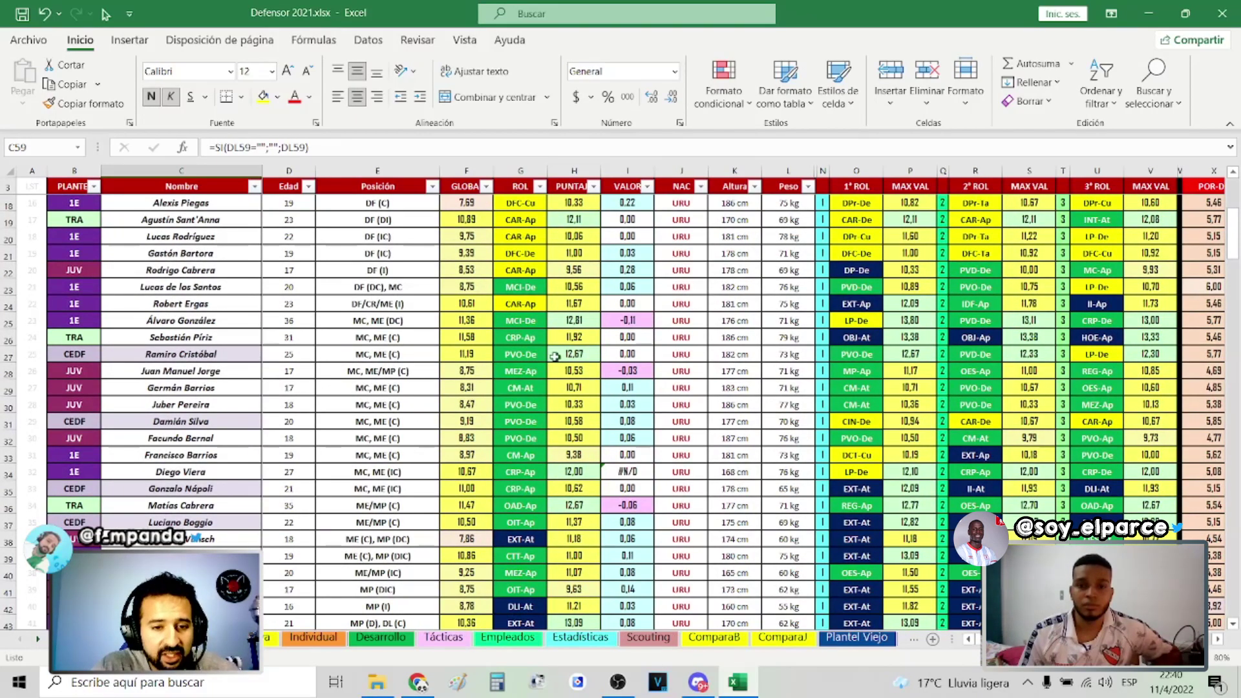
scroll(623, 272, "up", 5)
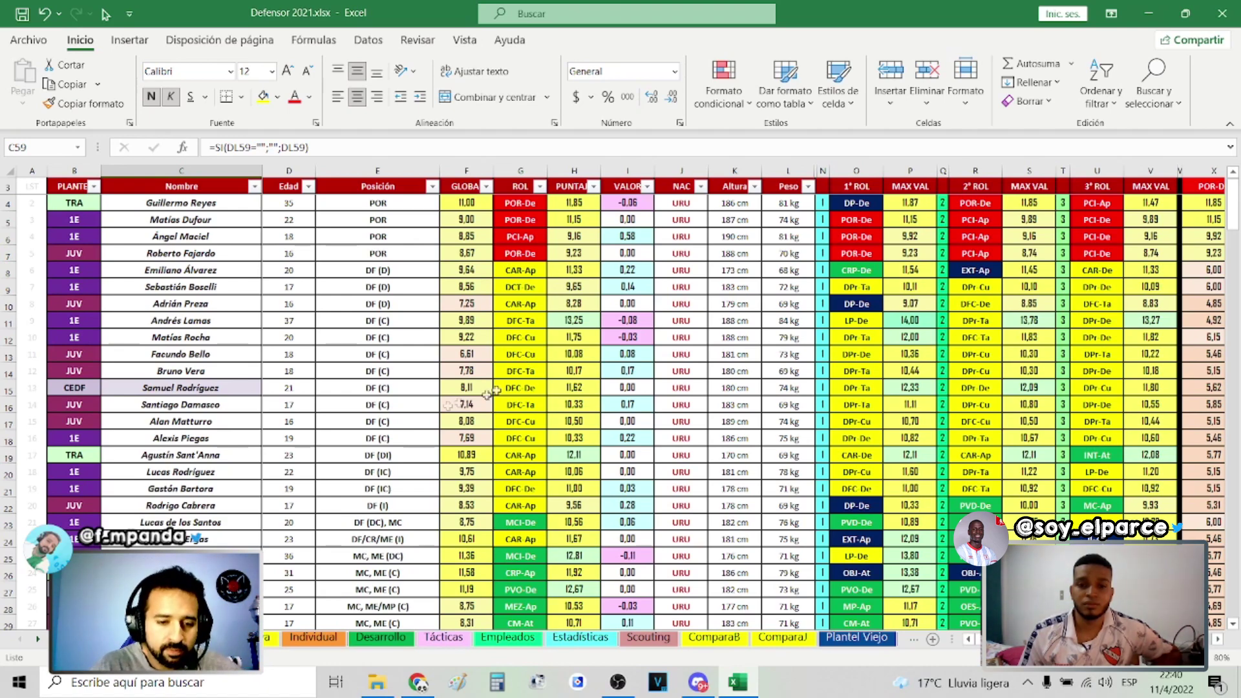
left_click(322, 637)
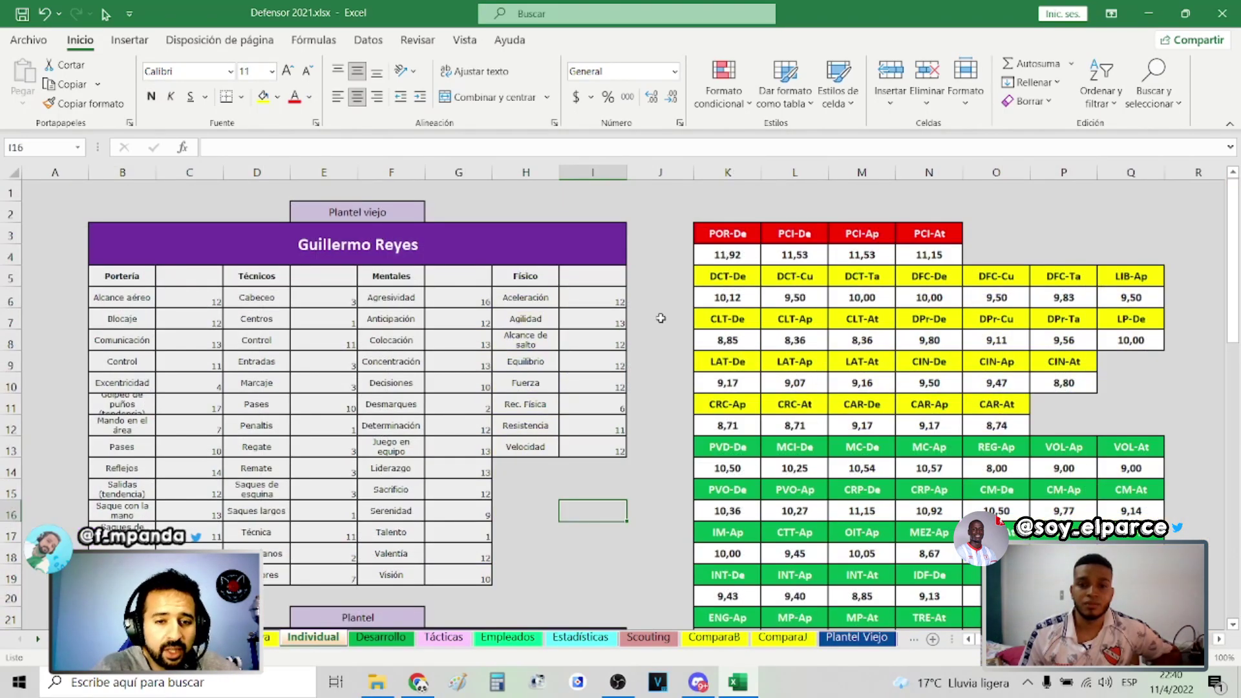
left_click(592, 244)
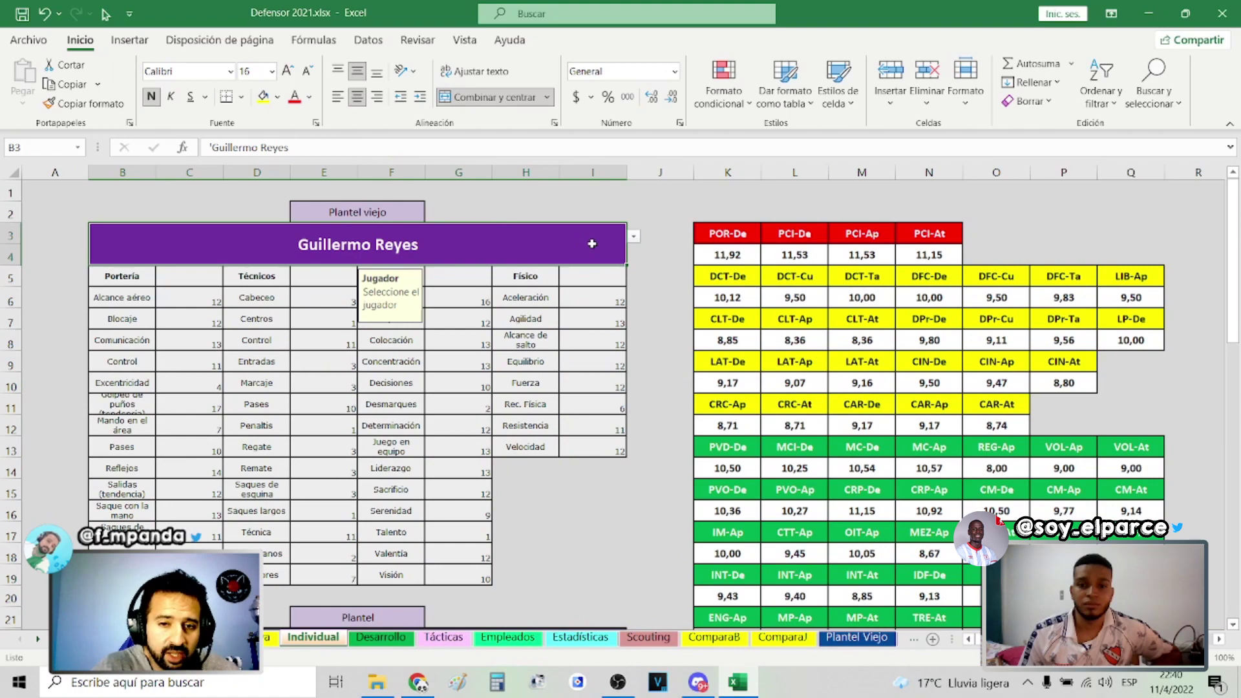
left_click(634, 236)
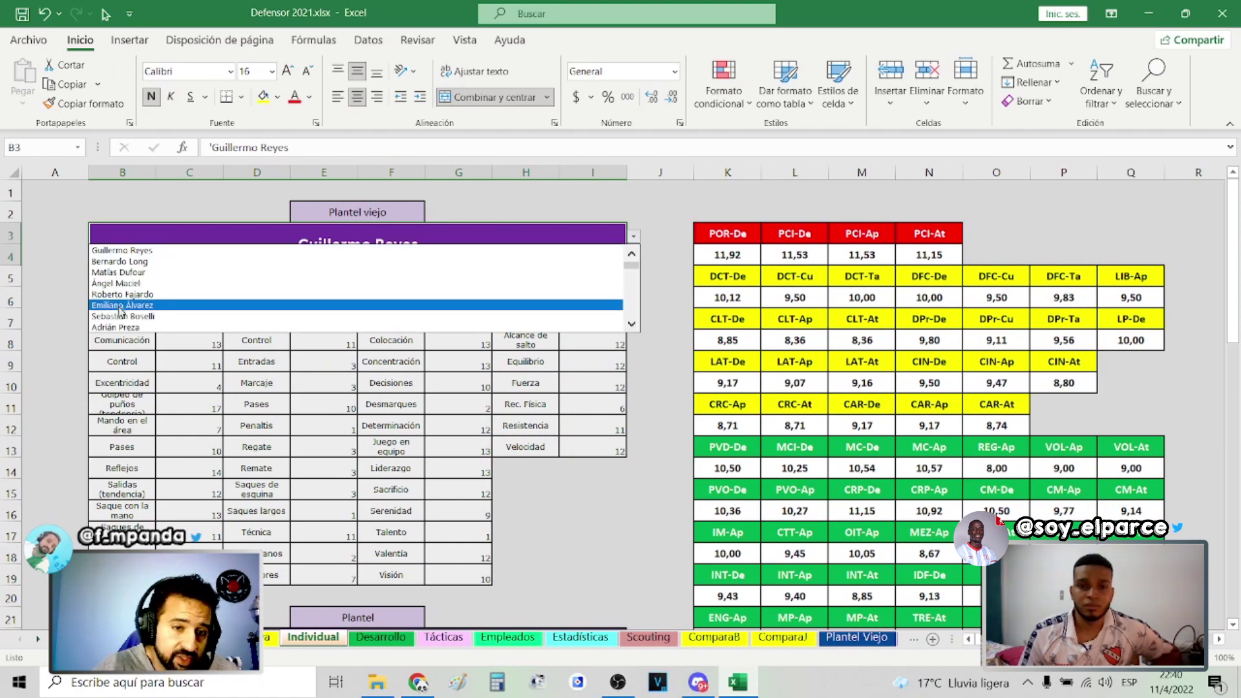
left_click(127, 284)
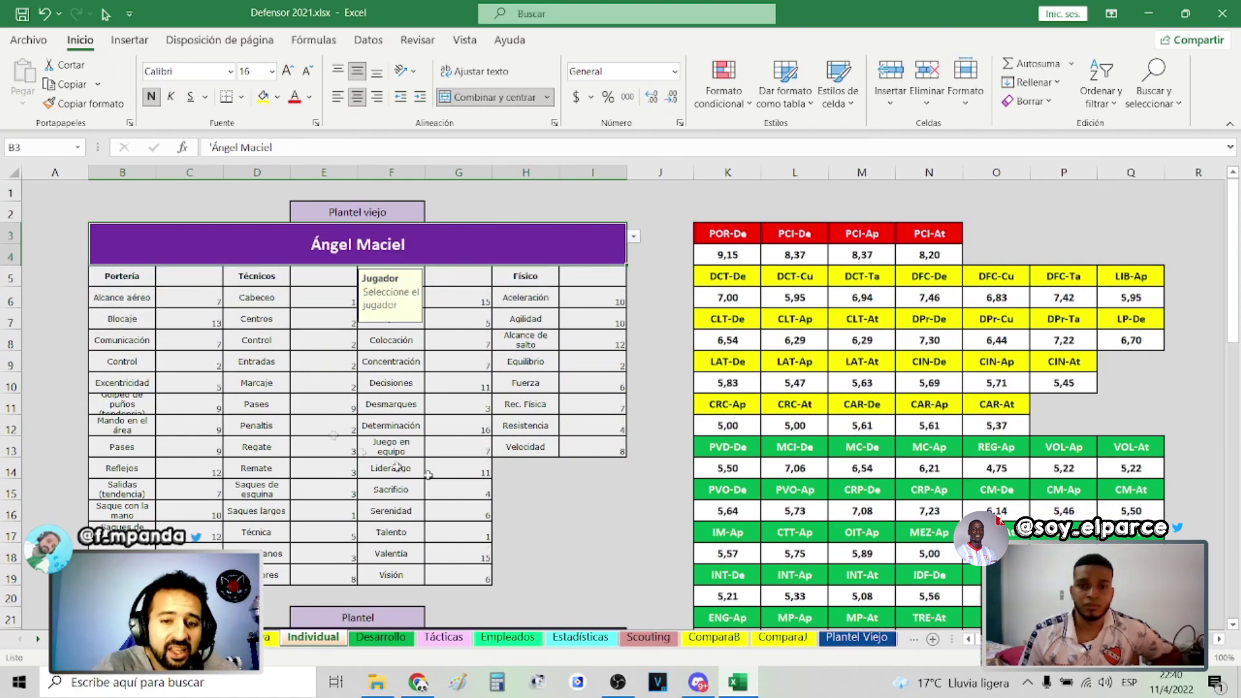
left_click(610, 511)
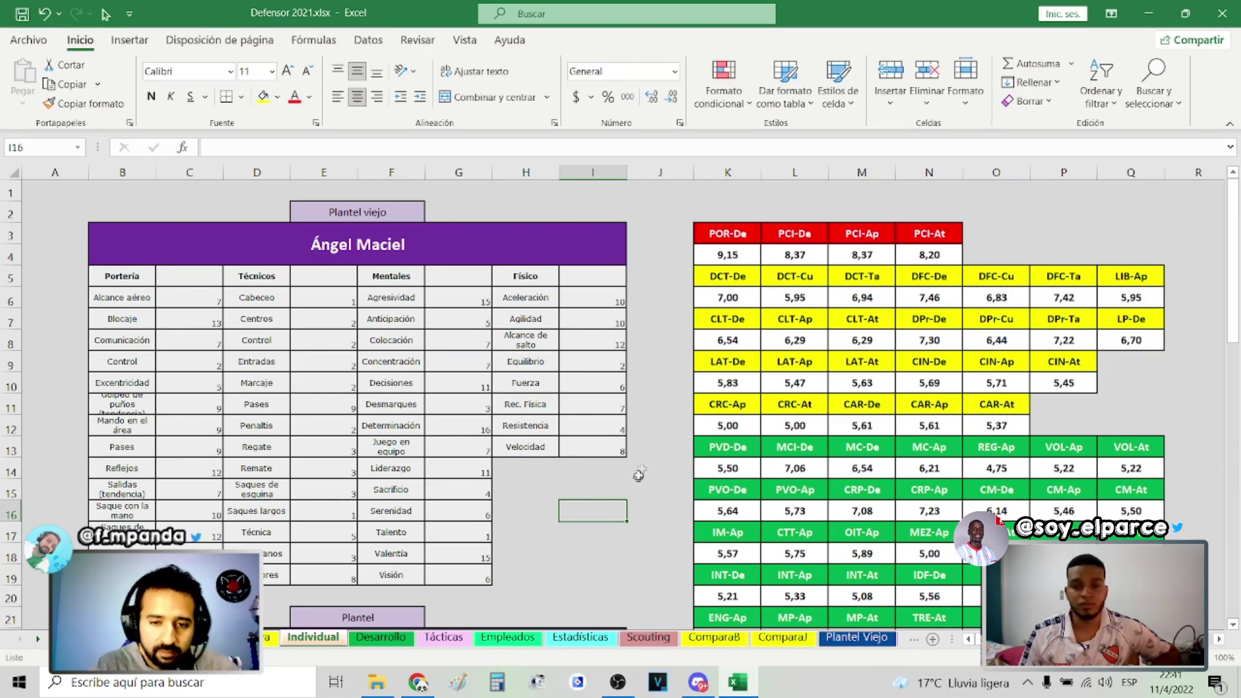
scroll(670, 378, "down", 2)
scroll(671, 378, "up", 3)
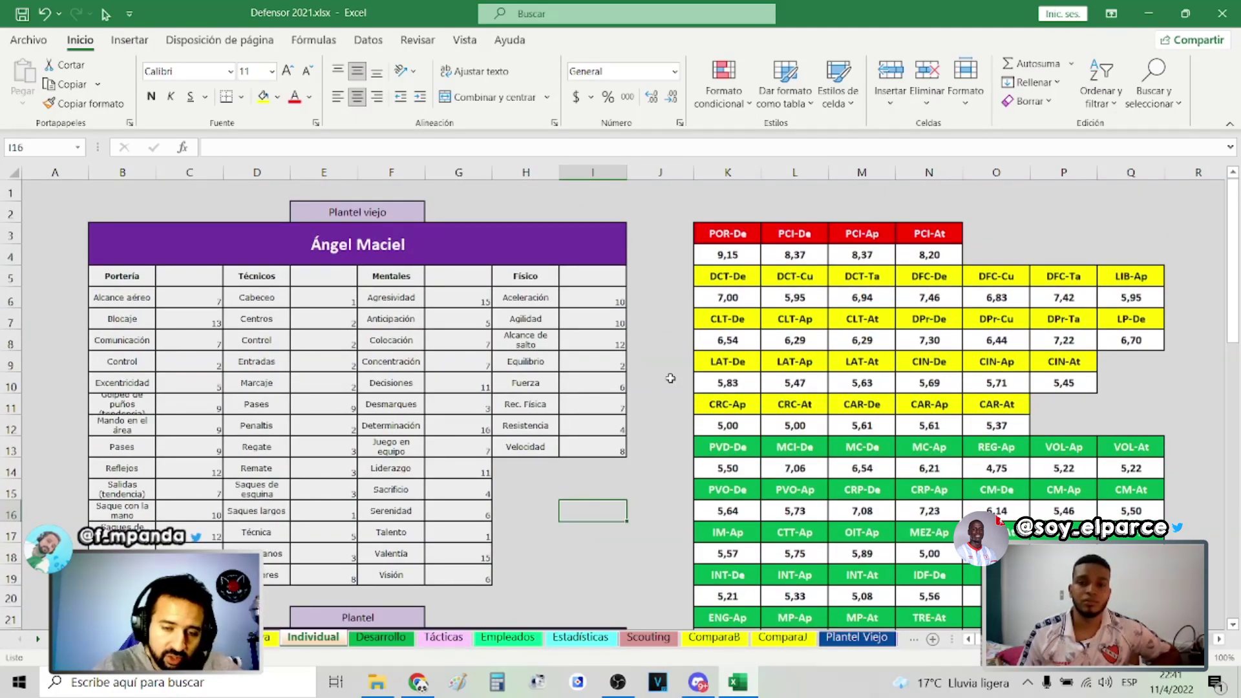
scroll(670, 378, "down", 2)
scroll(670, 378, "down", 2)
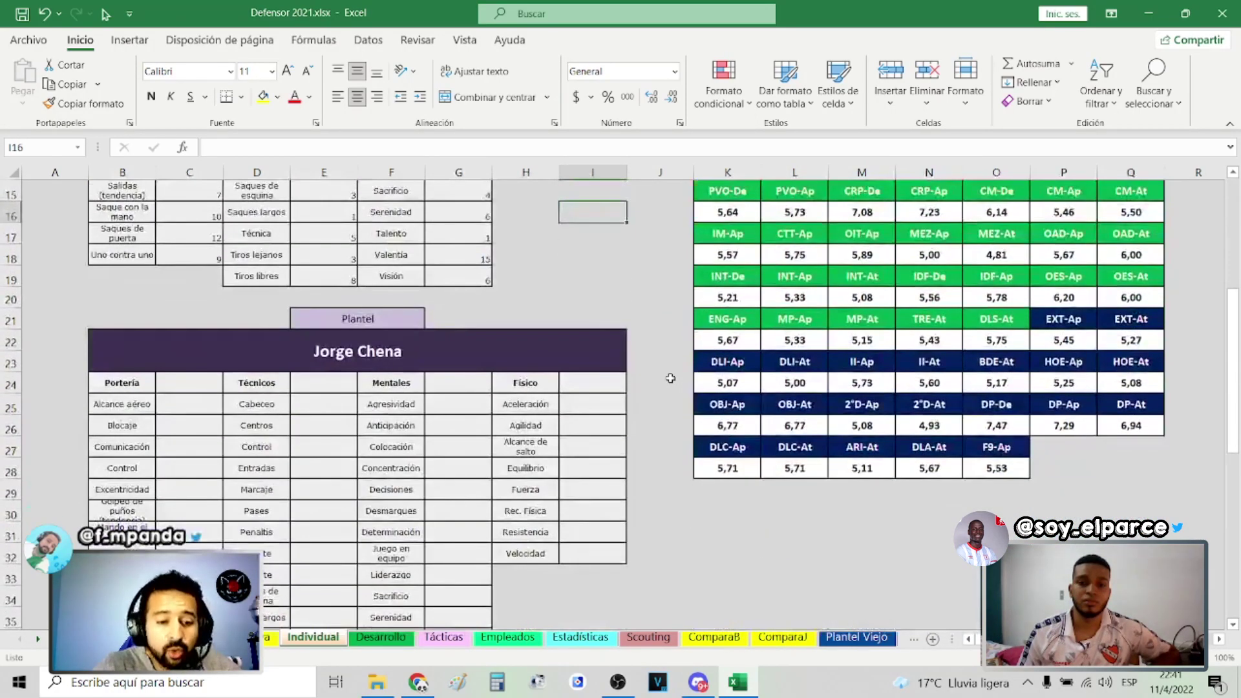
Pick a different squad player from the B22 Plantel card's dropdown list
left_click(507, 341)
left_click(635, 343)
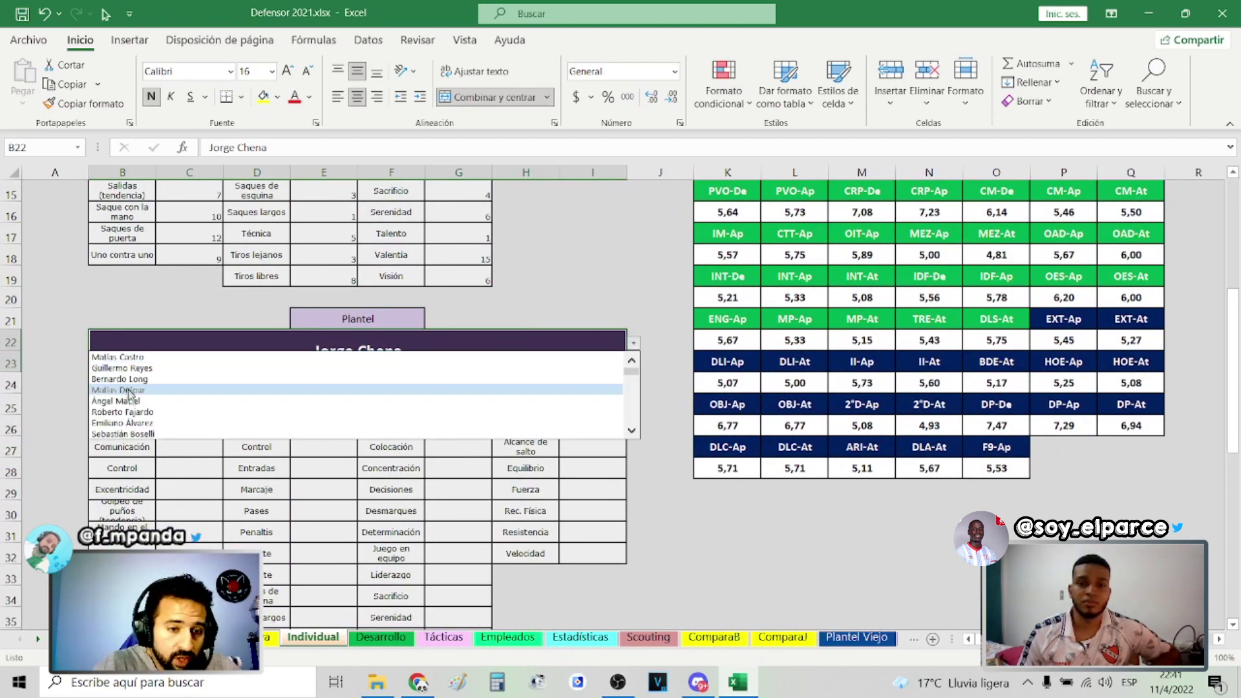
left_click(123, 400)
left_click(655, 429)
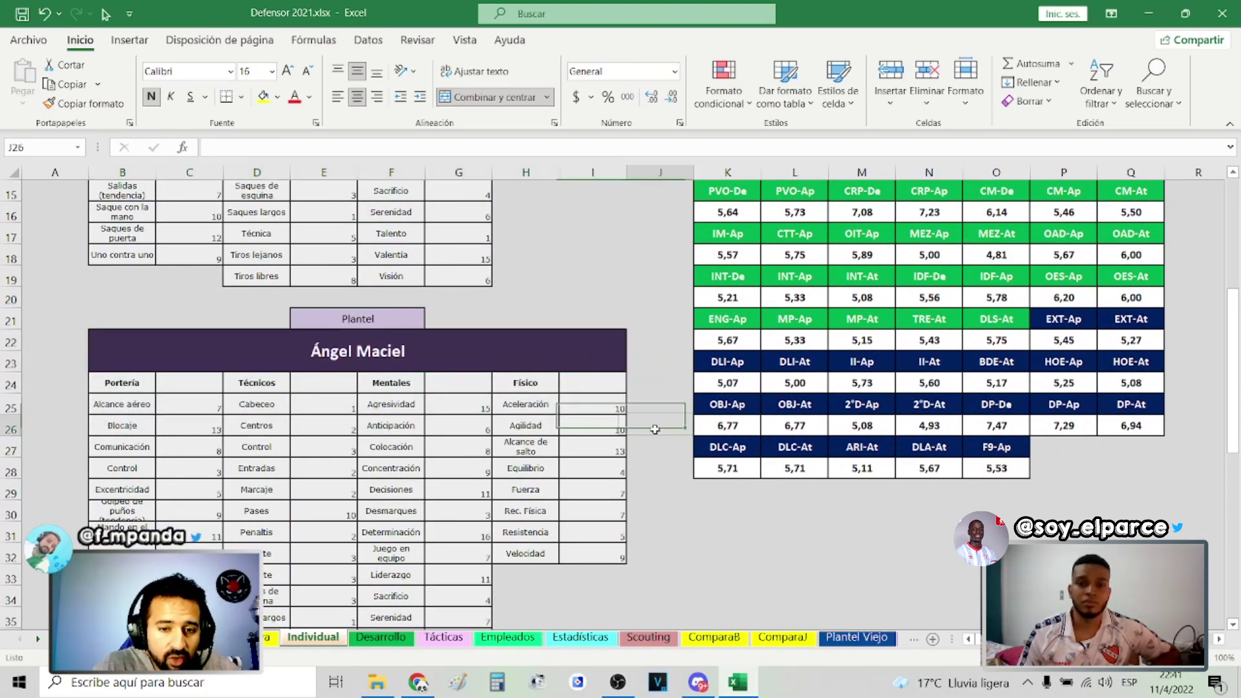
scroll(654, 429, "up", 5)
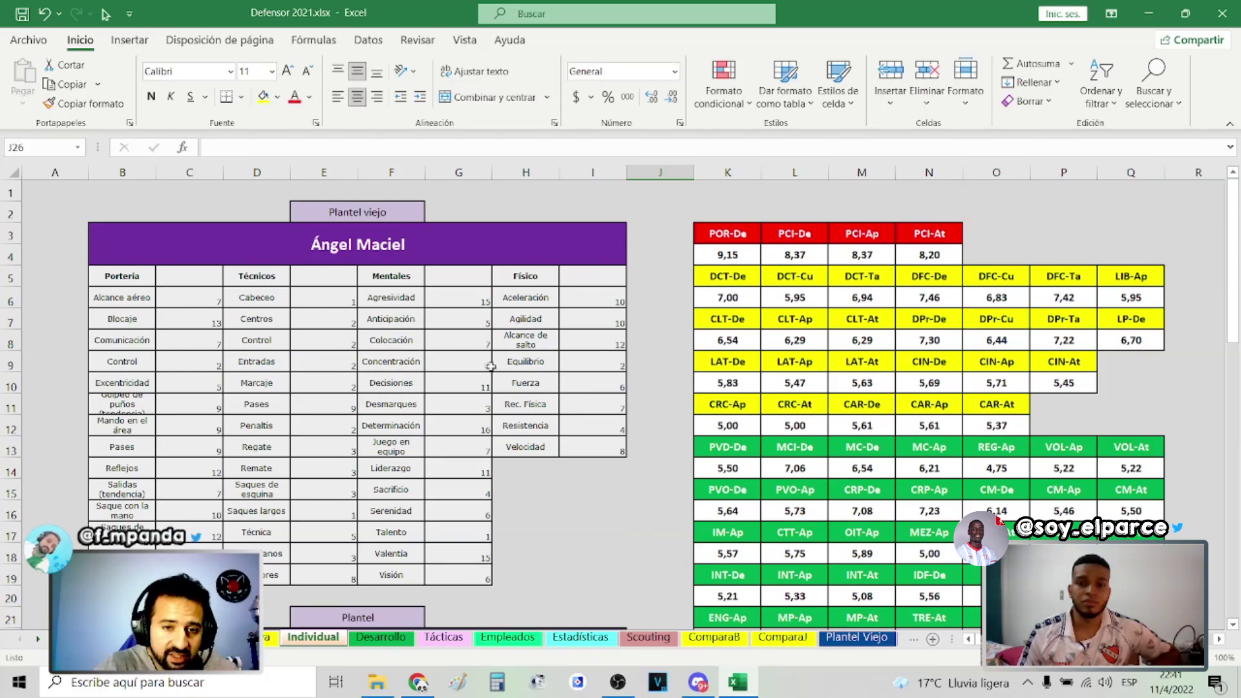
scroll(488, 365, "down", 3)
scroll(517, 378, "down", 3)
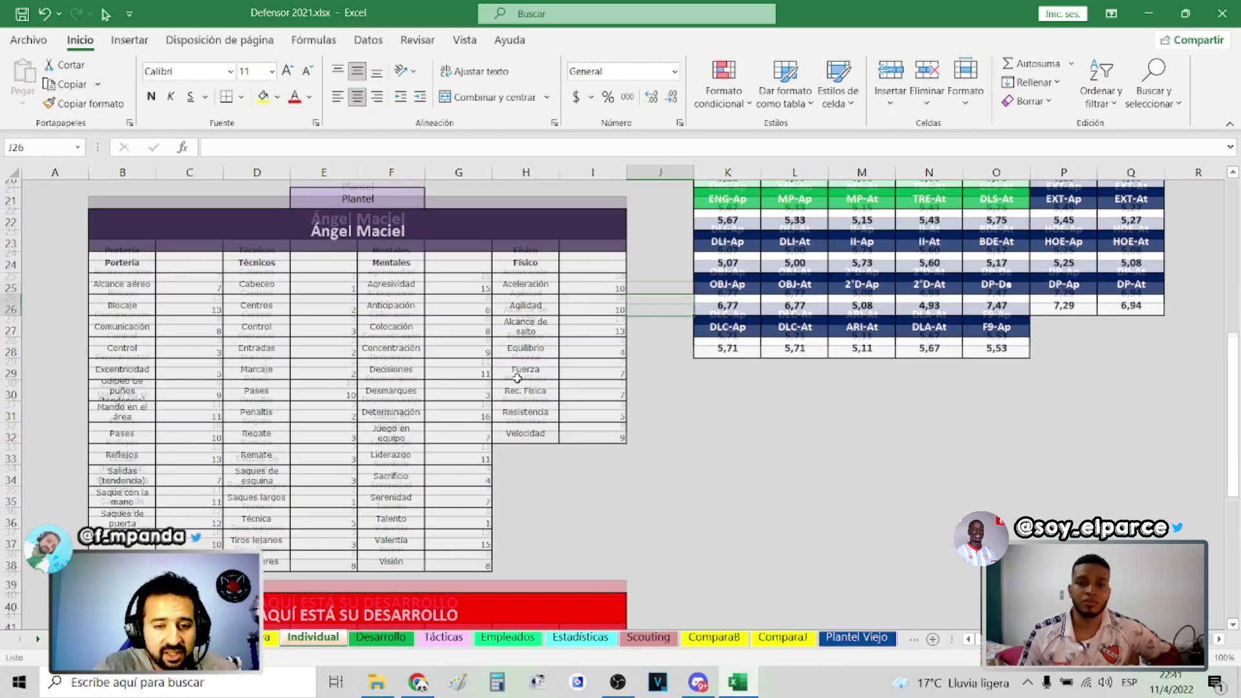
scroll(517, 378, "down", 2)
scroll(517, 378, "down", 4)
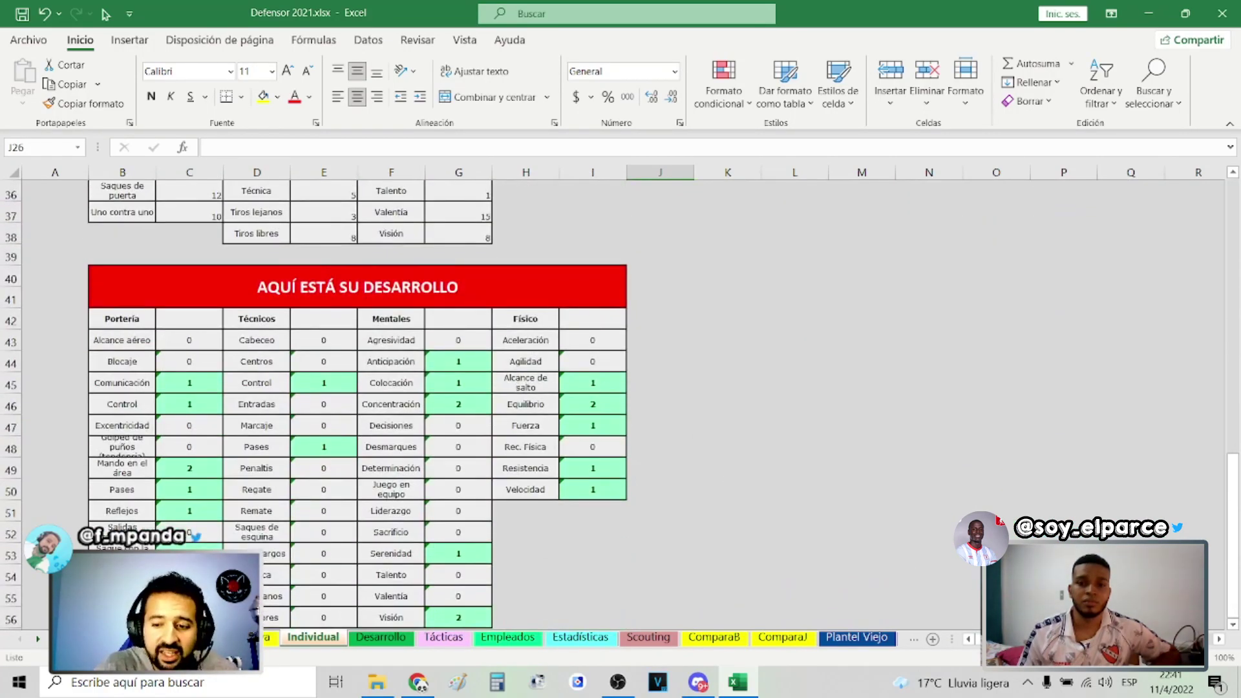
left_click(1230, 625)
left_click(1230, 626)
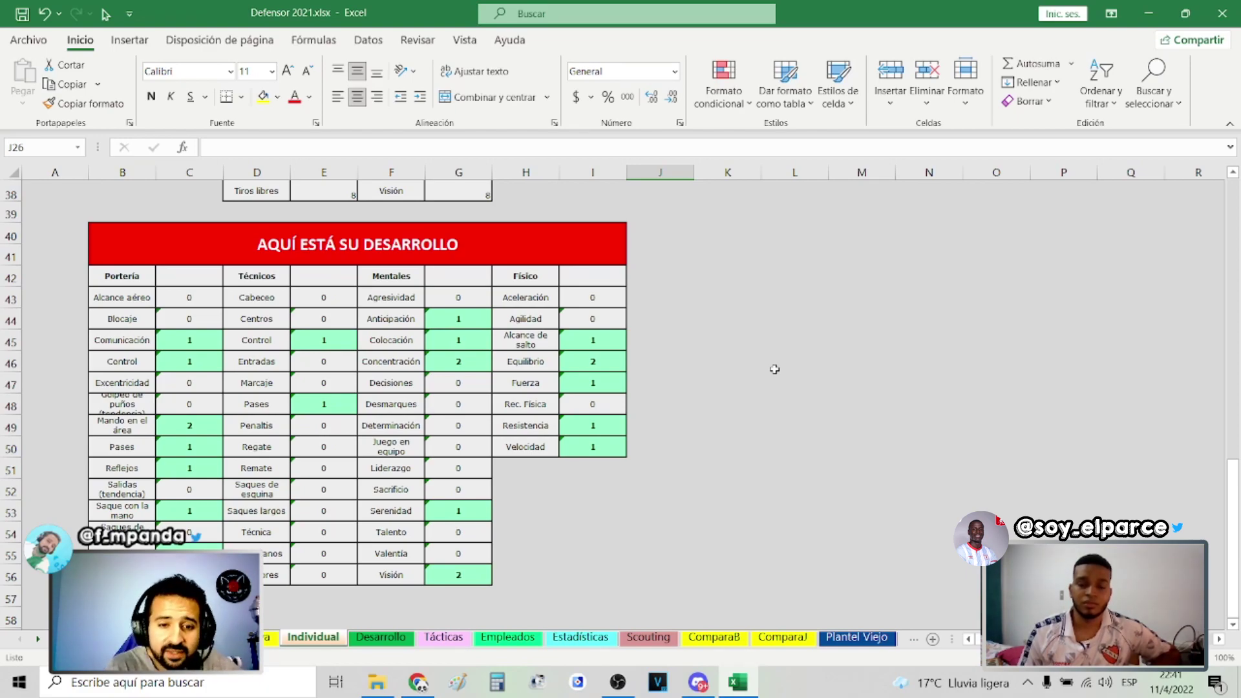
Scroll down to review the 'AQUÍ ESTÁ SU DESARROLLO' development table
scroll(1169, 451, "down", 2)
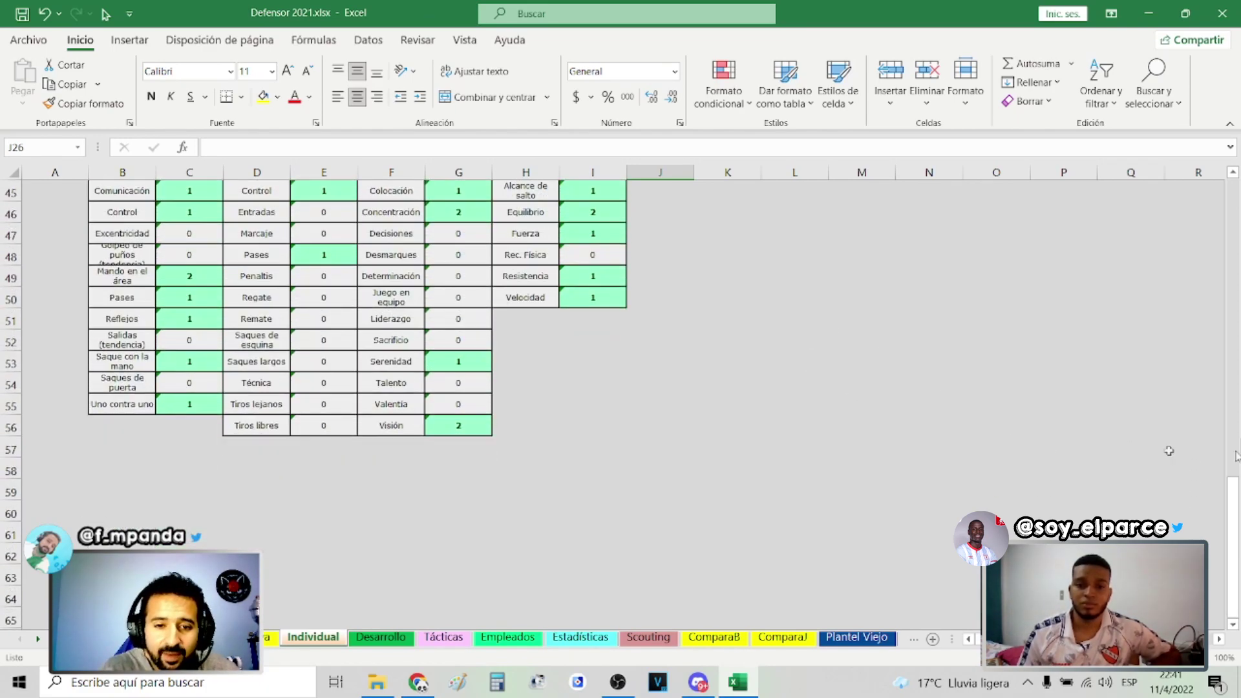
scroll(1236, 187, "up", 2)
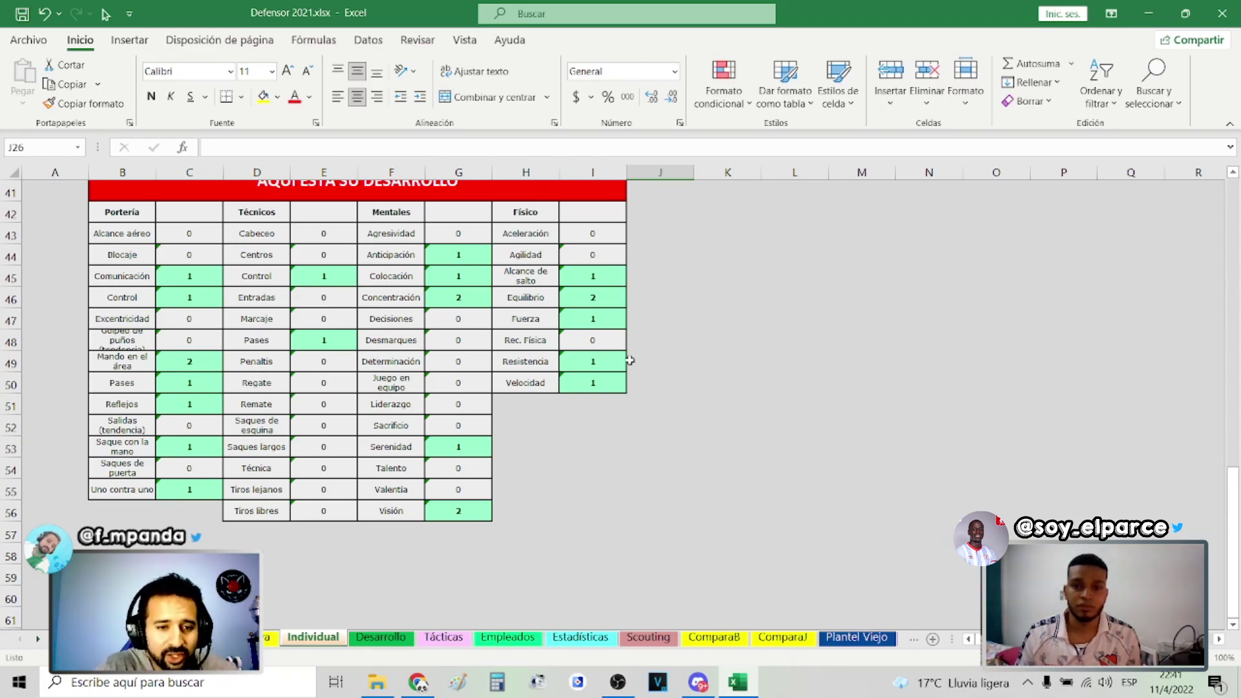
scroll(630, 360, "up", 7)
scroll(625, 355, "up", 3)
scroll(579, 355, "up", 3)
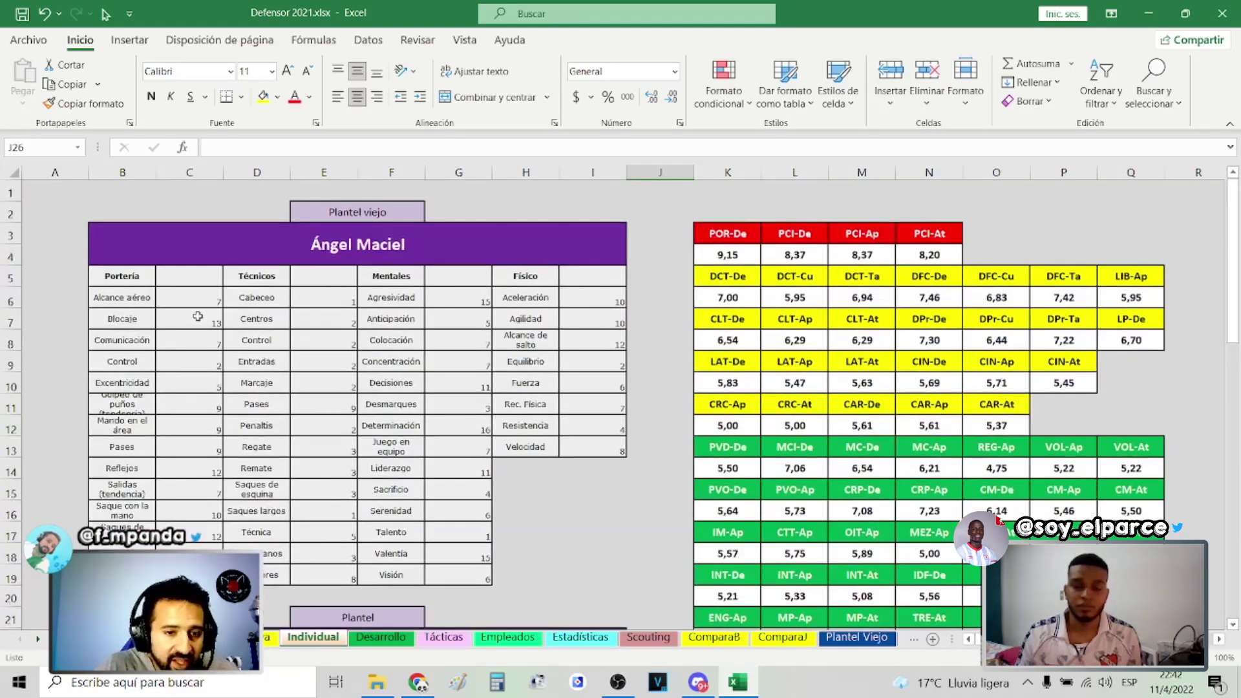
scroll(471, 369, "down", 5)
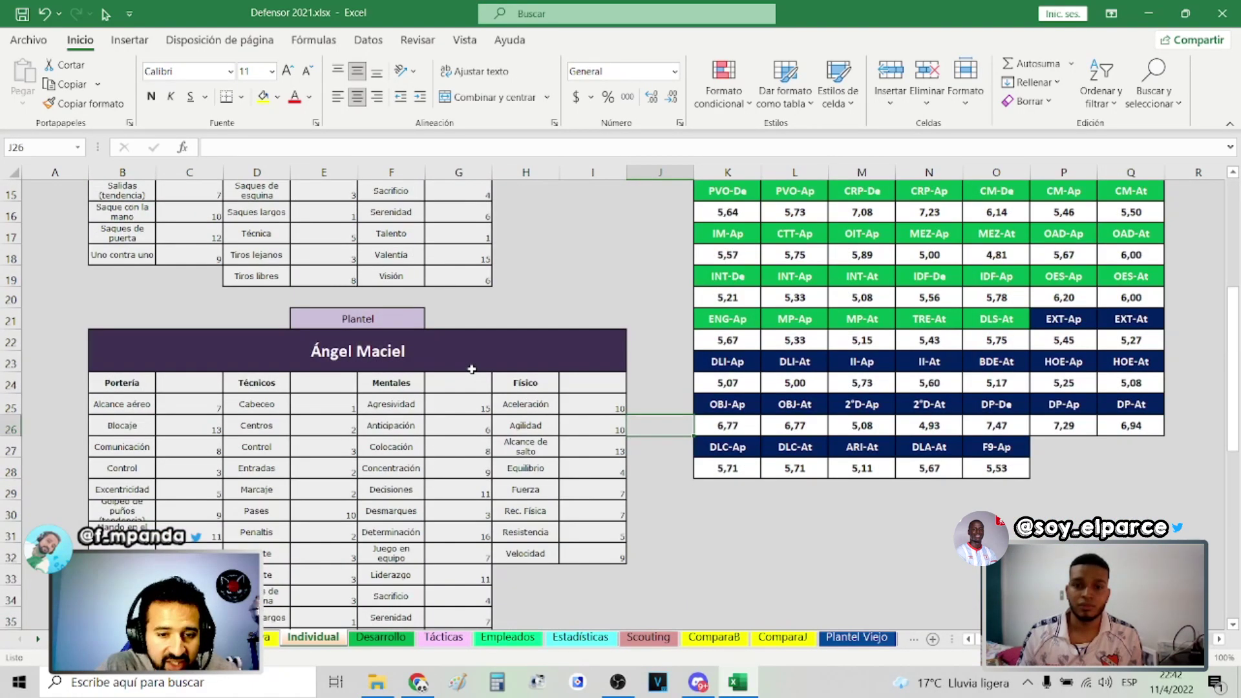
Inspect a rating cell's formula and the Concentración row, then return to the top card's player list
left_click(429, 458)
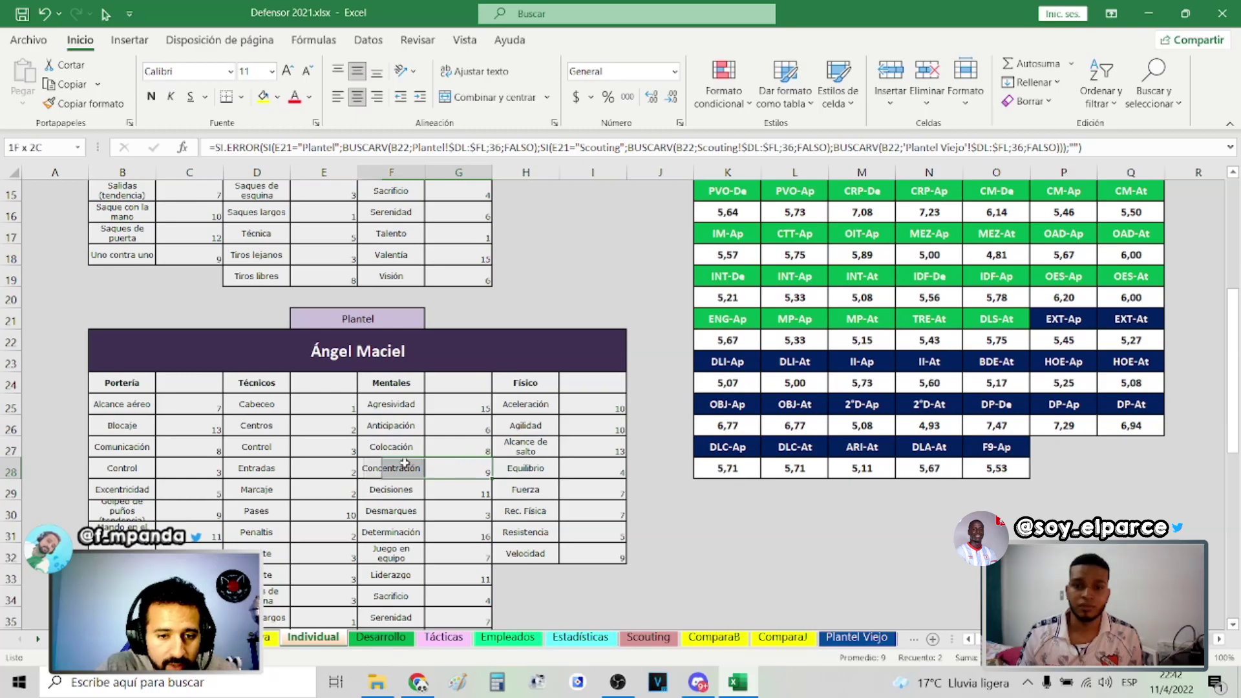
scroll(452, 426, "up", 5)
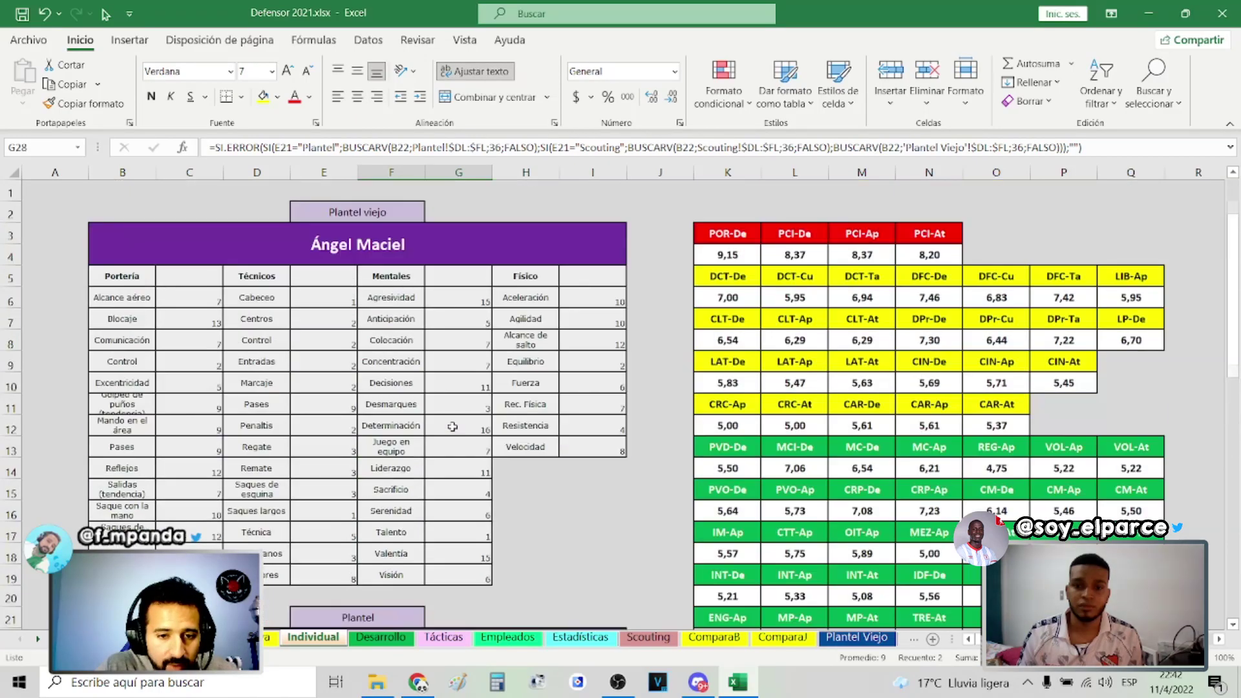
left_click(403, 360)
scroll(420, 357, "down", 3)
scroll(433, 356, "down", 3)
scroll(444, 353, "down", 3)
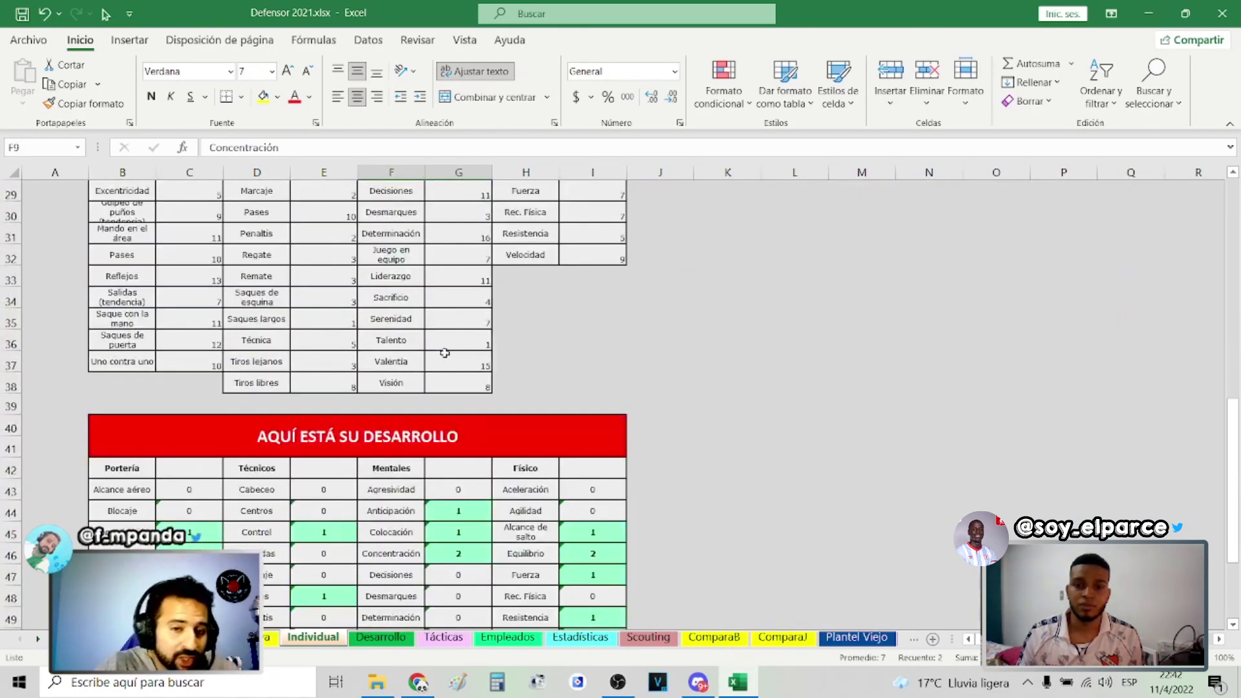
scroll(445, 353, "down", 2)
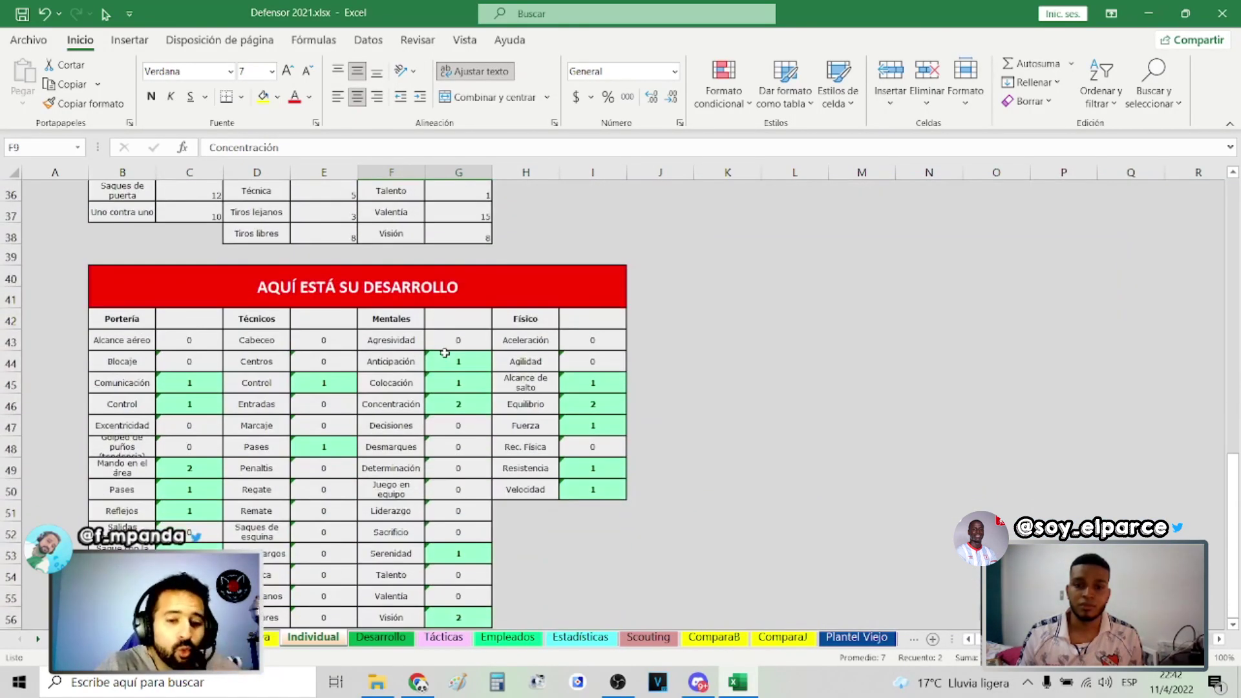
left_click(675, 343)
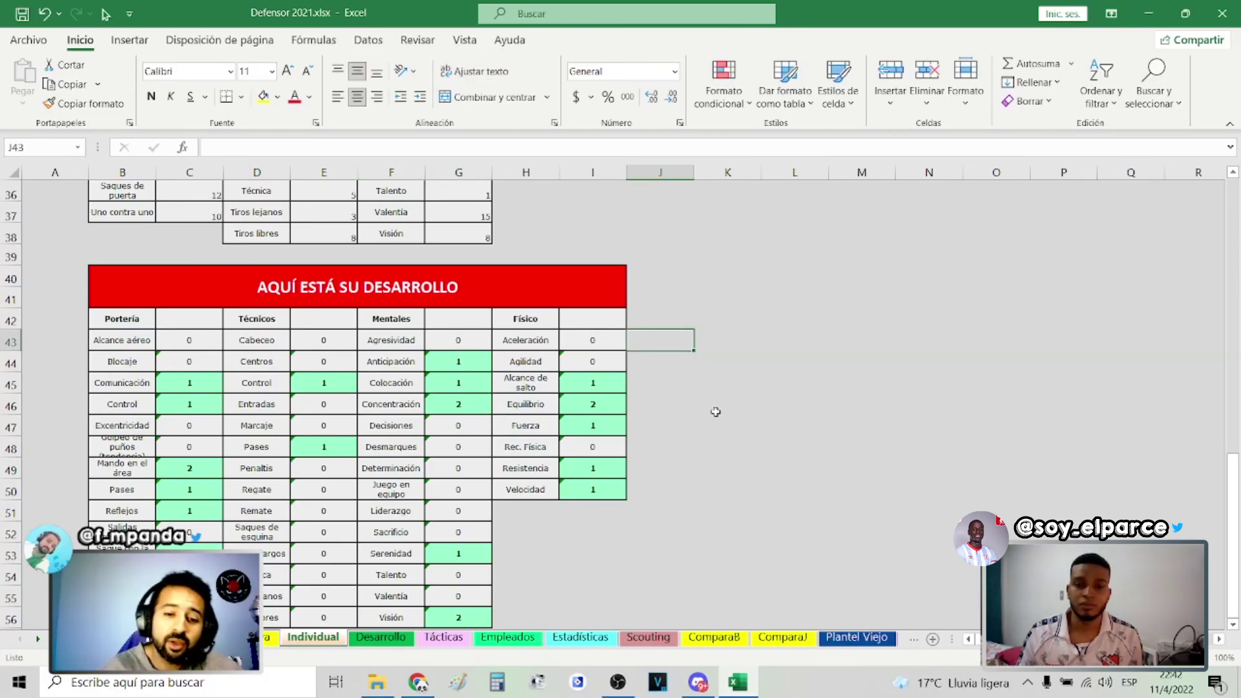
key("ctrl+Home")
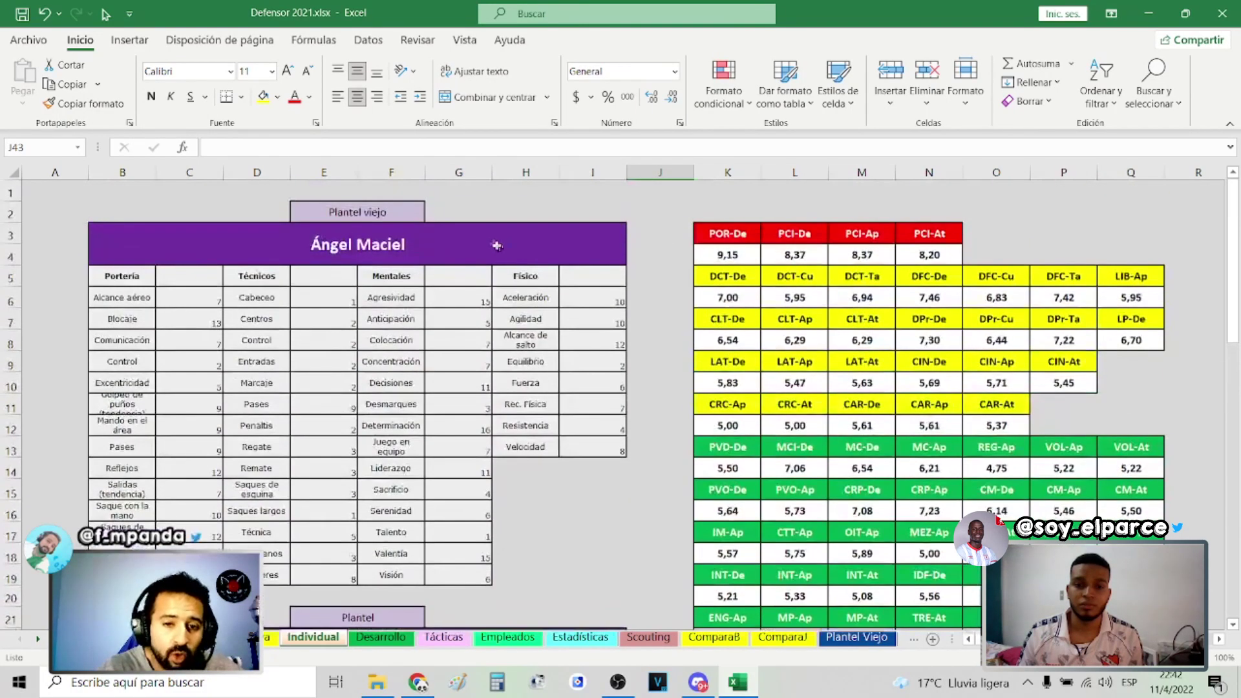
left_click(634, 237)
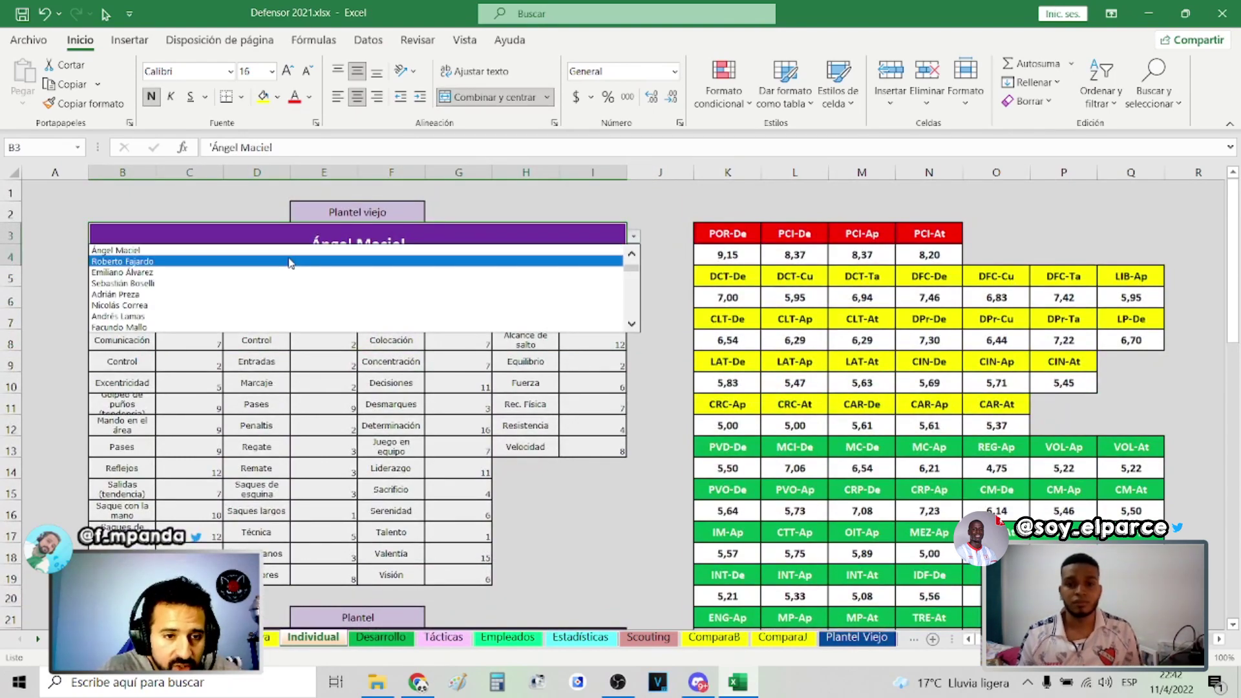
Scroll the top card's player list and load another player into the Plantel viejo card
left_click(632, 324)
left_click(632, 323)
left_click(632, 324)
left_click(632, 324)
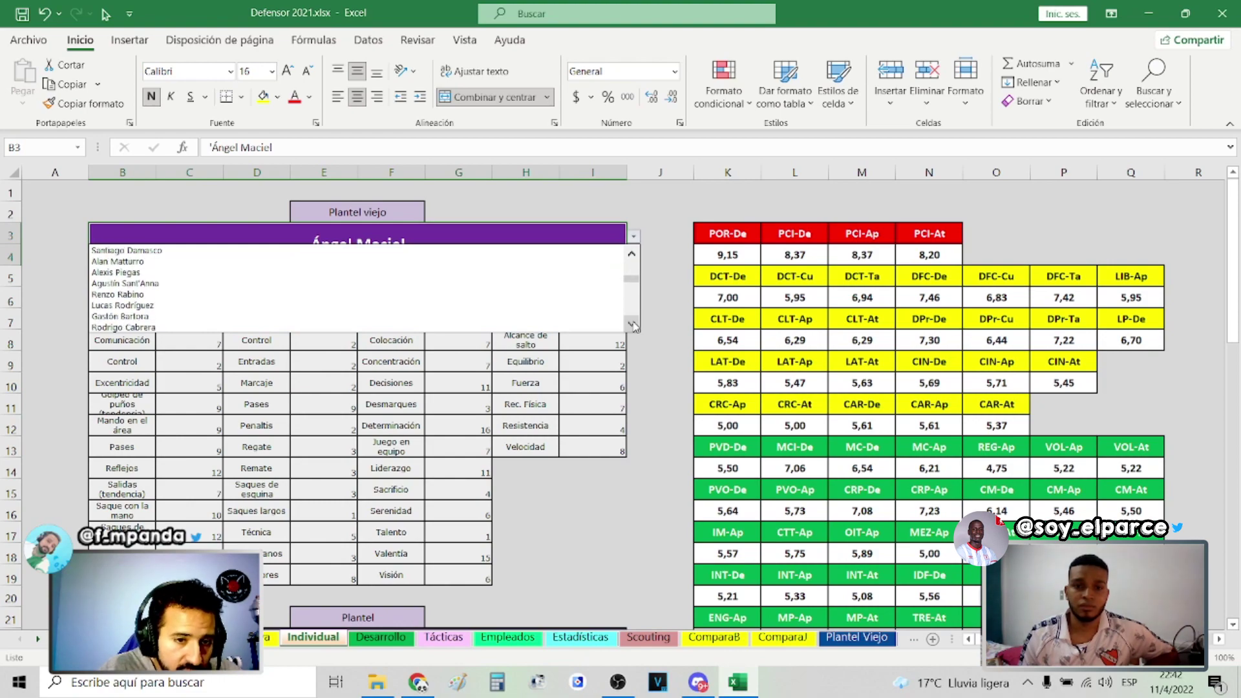
left_click(632, 323)
left_click(632, 324)
left_click(632, 323)
left_click(632, 324)
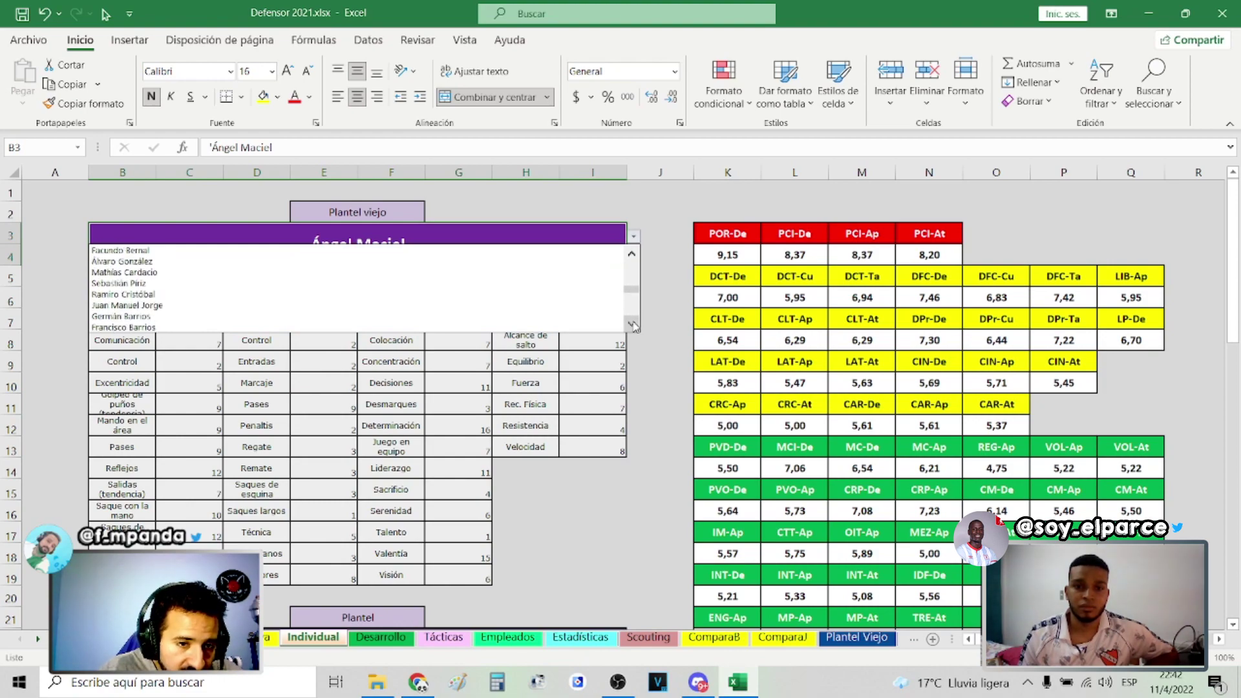
left_click(632, 324)
left_click(632, 324)
left_click(632, 324)
left_click(238, 295)
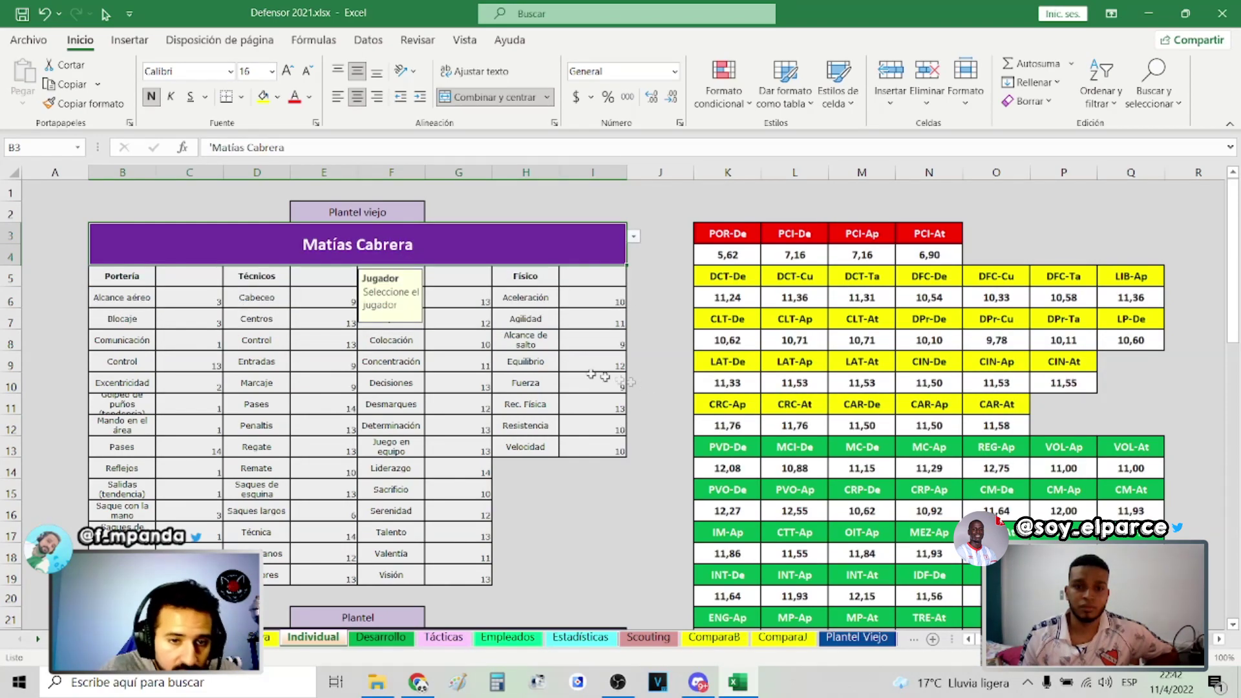
Load the same new player into the lower Plantel card via its name dropdown
scroll(516, 362, "down", 3)
scroll(516, 362, "down", 2)
left_click(515, 362)
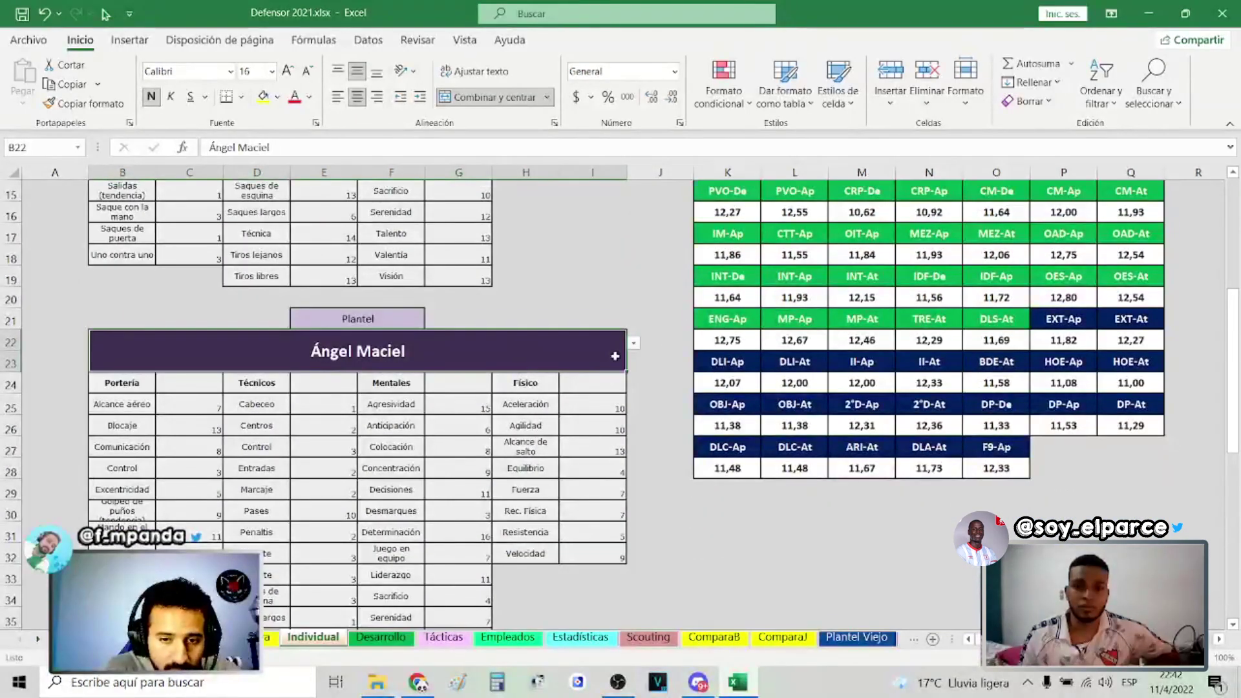
left_click(633, 343)
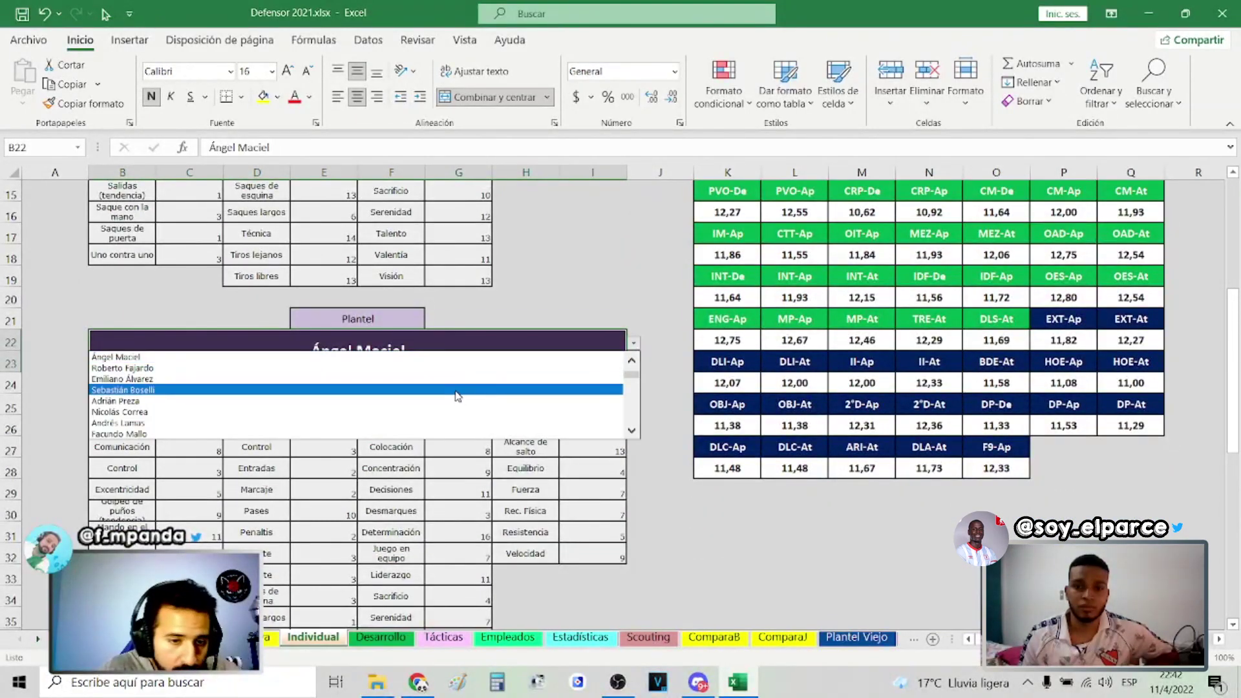
left_click(637, 432)
left_click(637, 432)
left_click(636, 432)
left_click(637, 432)
left_click(637, 432)
left_click(637, 431)
left_click(636, 432)
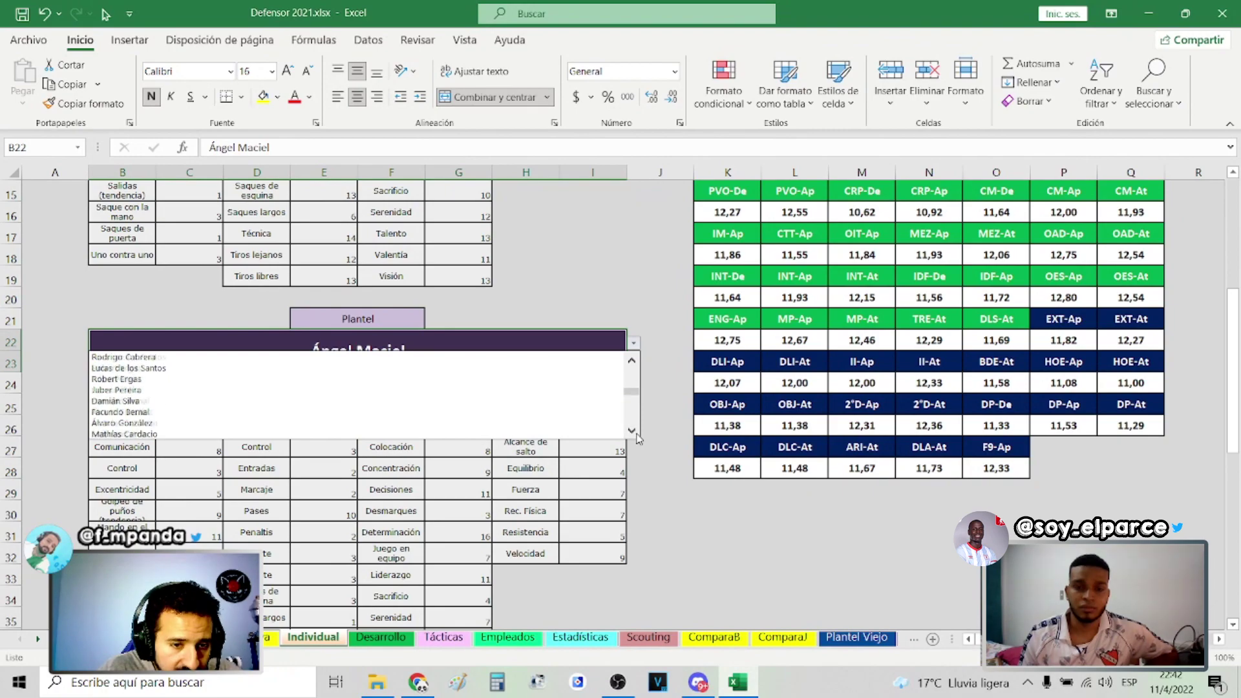
left_click(636, 431)
left_click(637, 432)
left_click(636, 431)
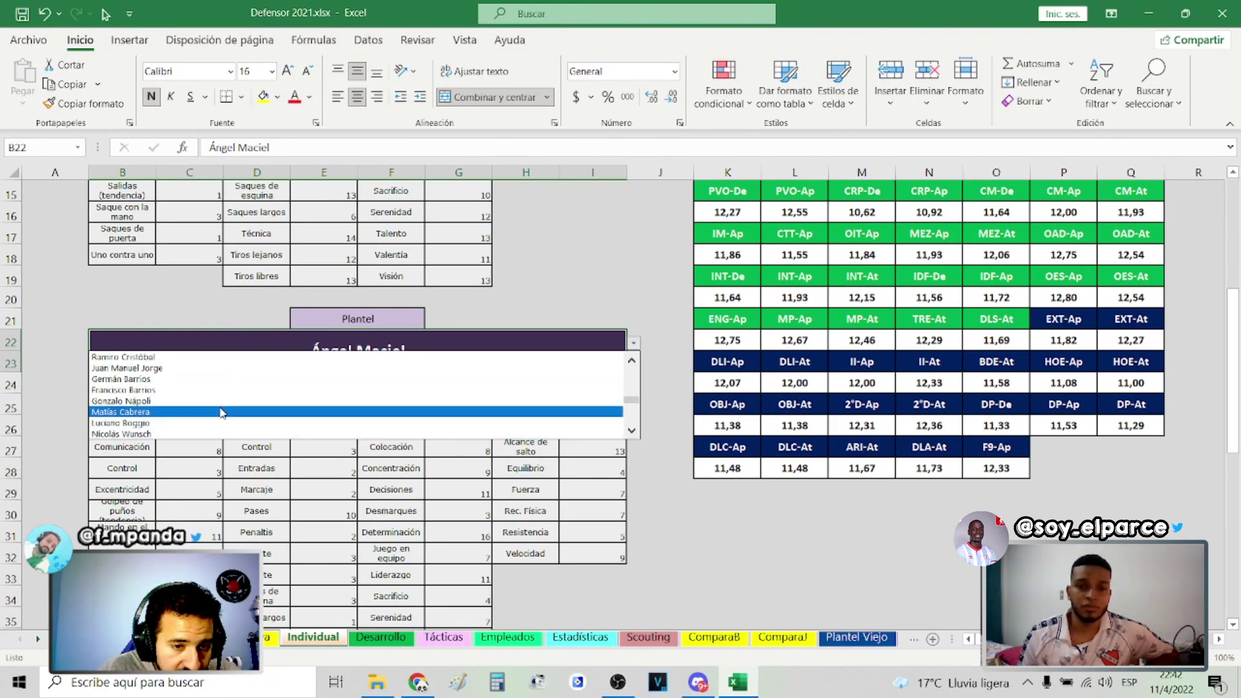
left_click(239, 412)
scroll(677, 462, "down", 5)
scroll(677, 461, "down", 2)
left_click(677, 461)
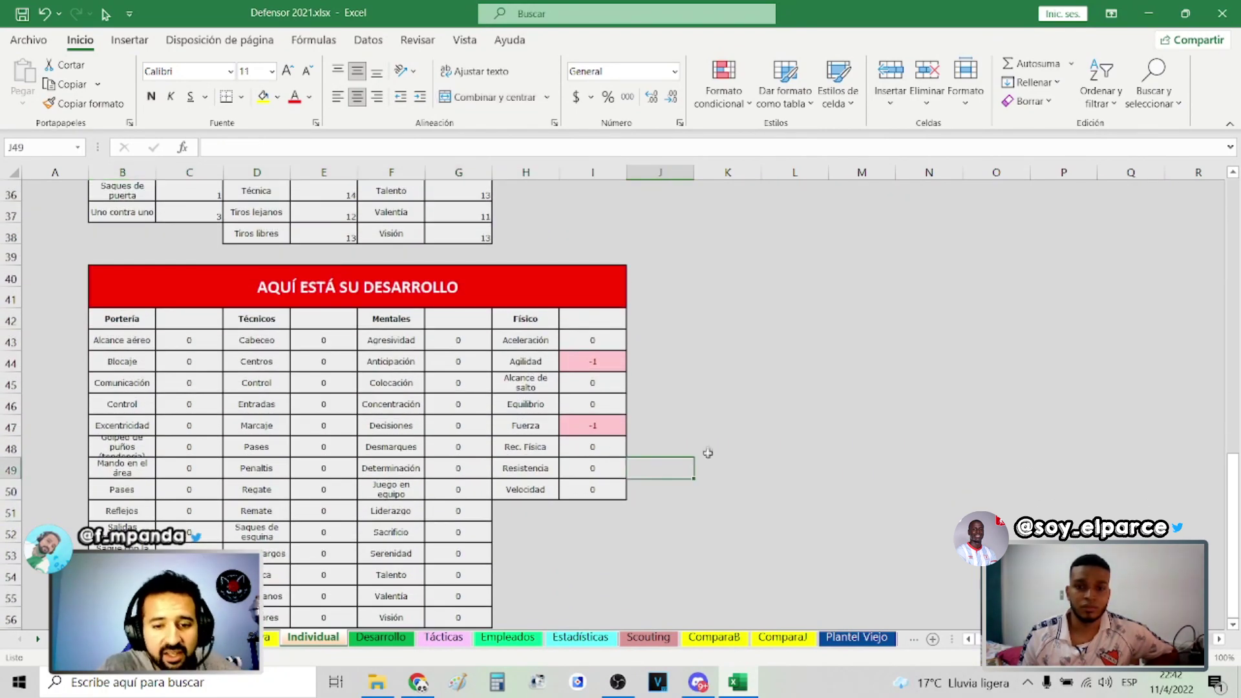
Scroll through the player card and development table, then switch to the Scouting sheet
left_click(1233, 624)
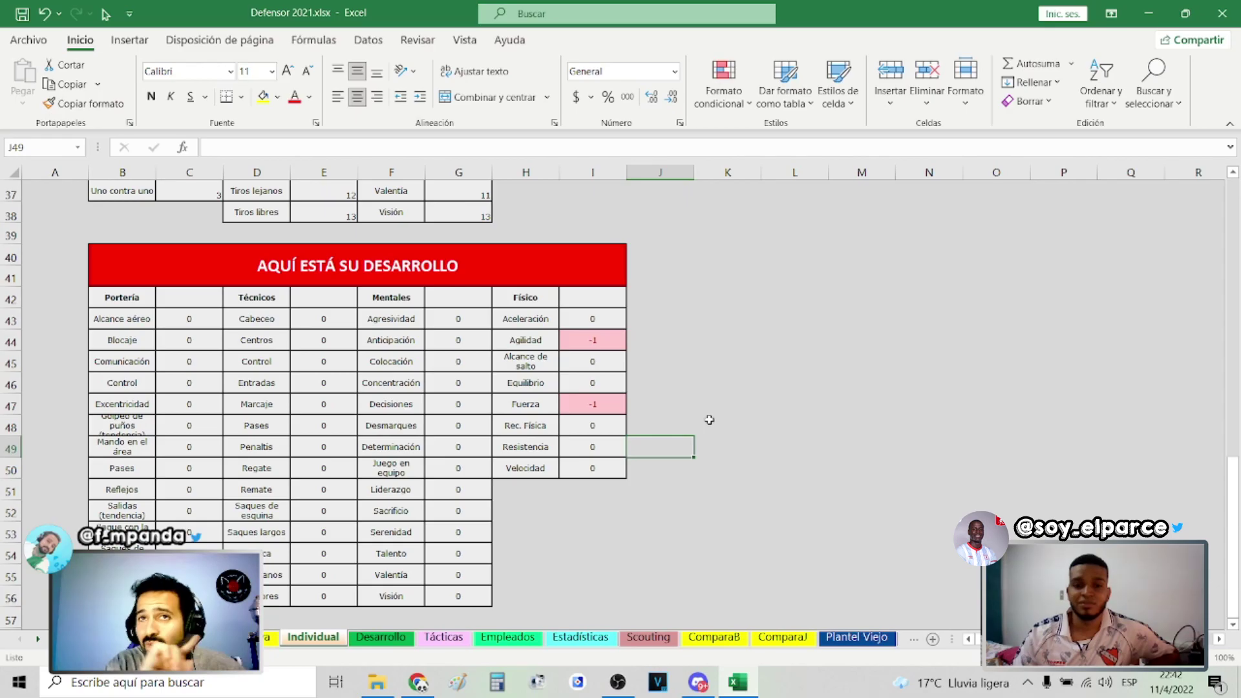
scroll(709, 419, "up", 7)
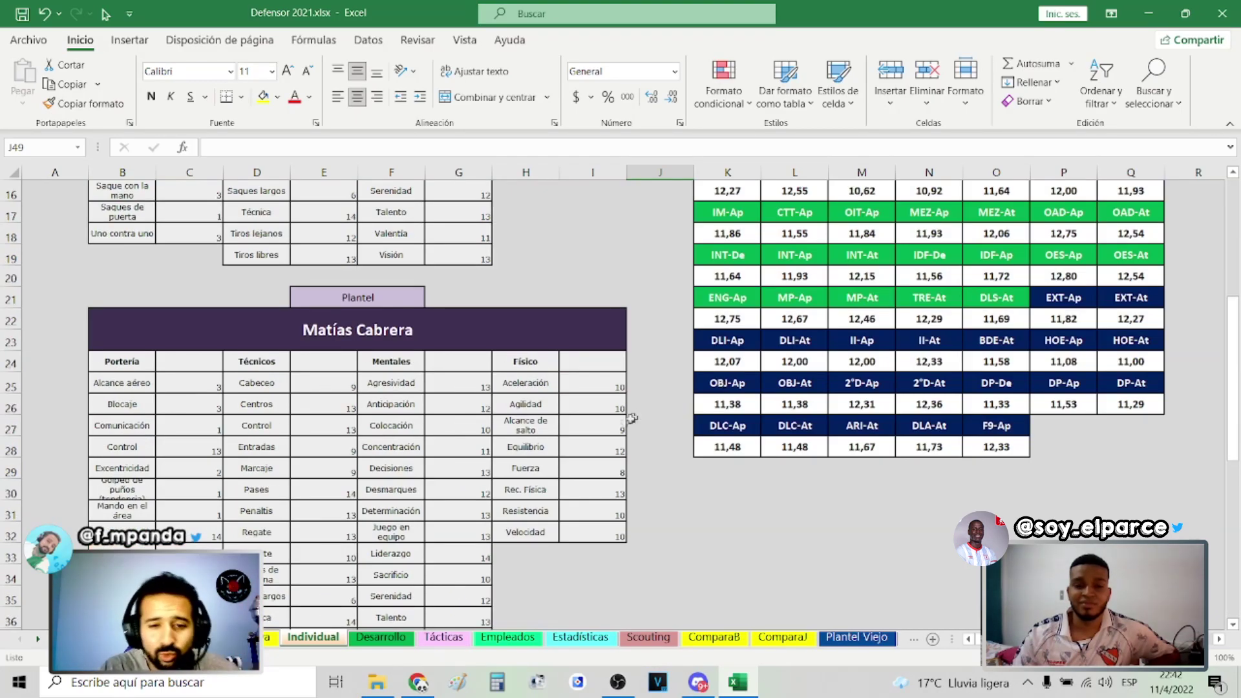
scroll(632, 418, "up", 2)
scroll(637, 401, "down", 4)
scroll(640, 386, "down", 1)
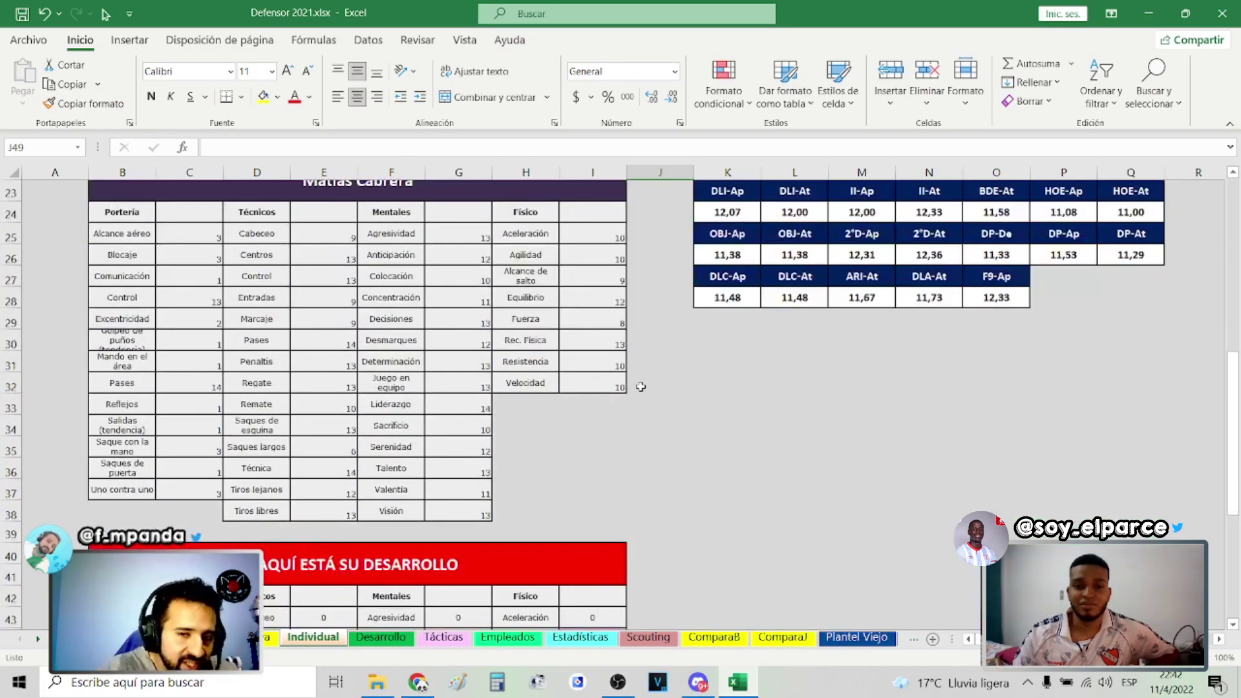
scroll(640, 386, "down", 2)
scroll(639, 387, "down", 2)
scroll(638, 391, "down", 2)
scroll(685, 407, "up", 2)
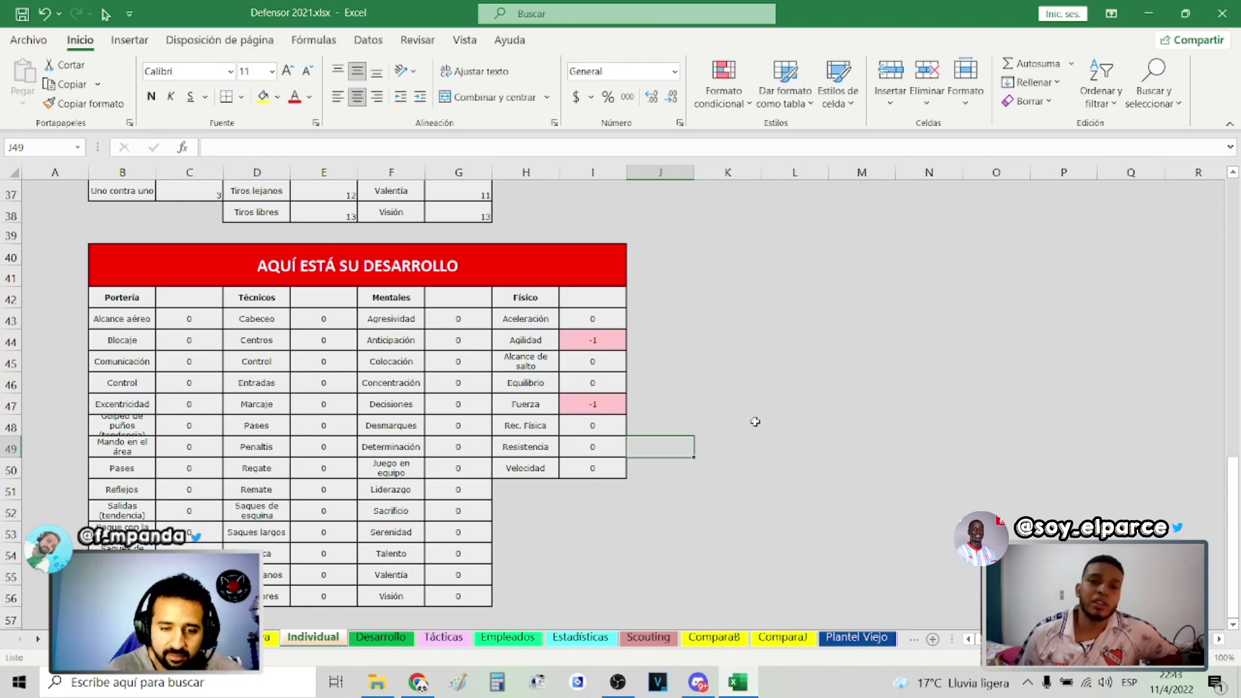
left_click(648, 638)
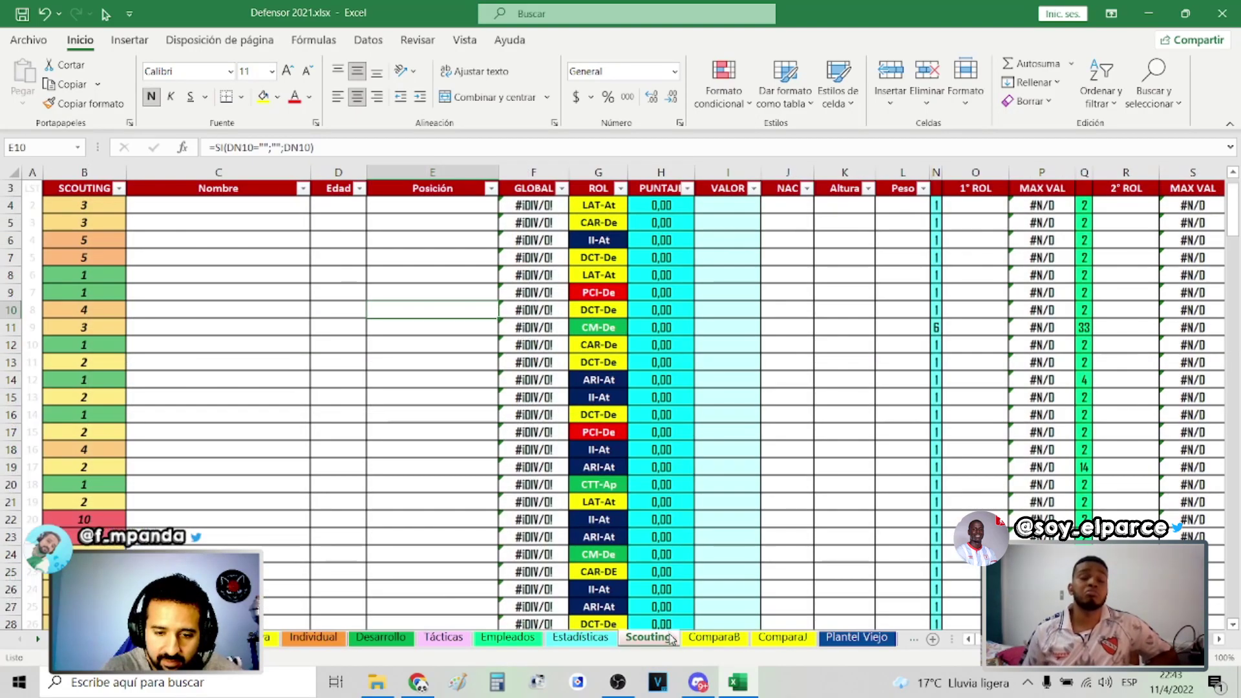
left_click(428, 368)
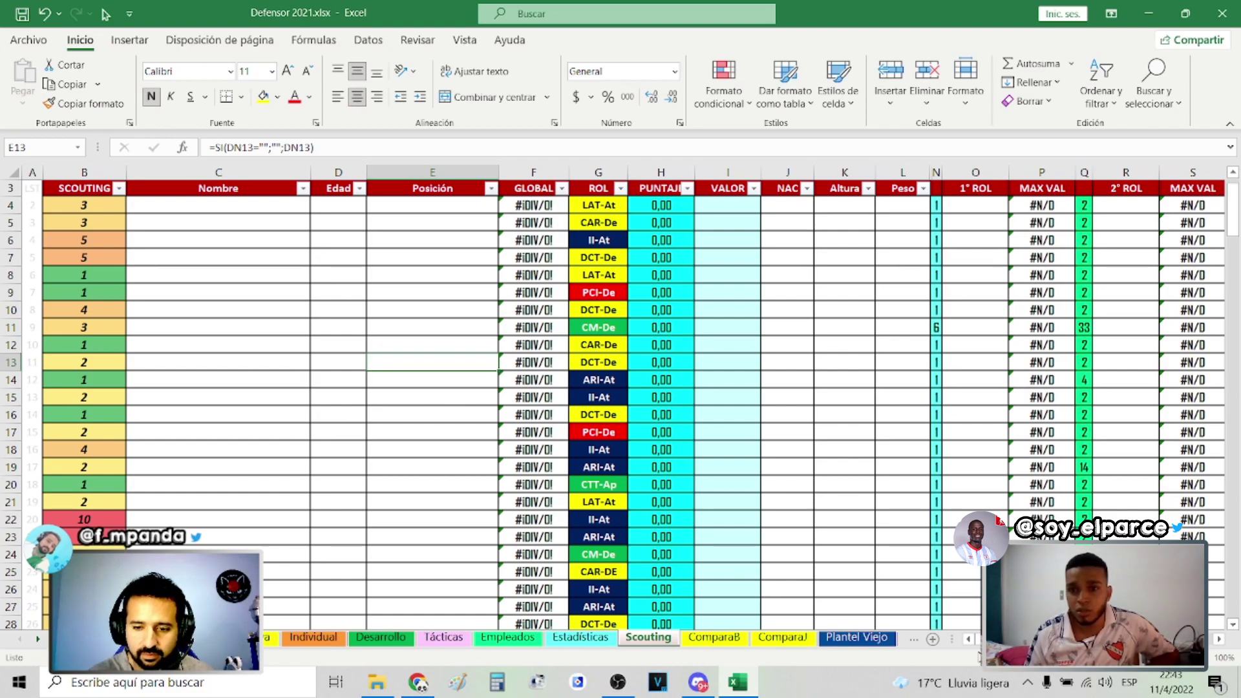
left_click(601, 205)
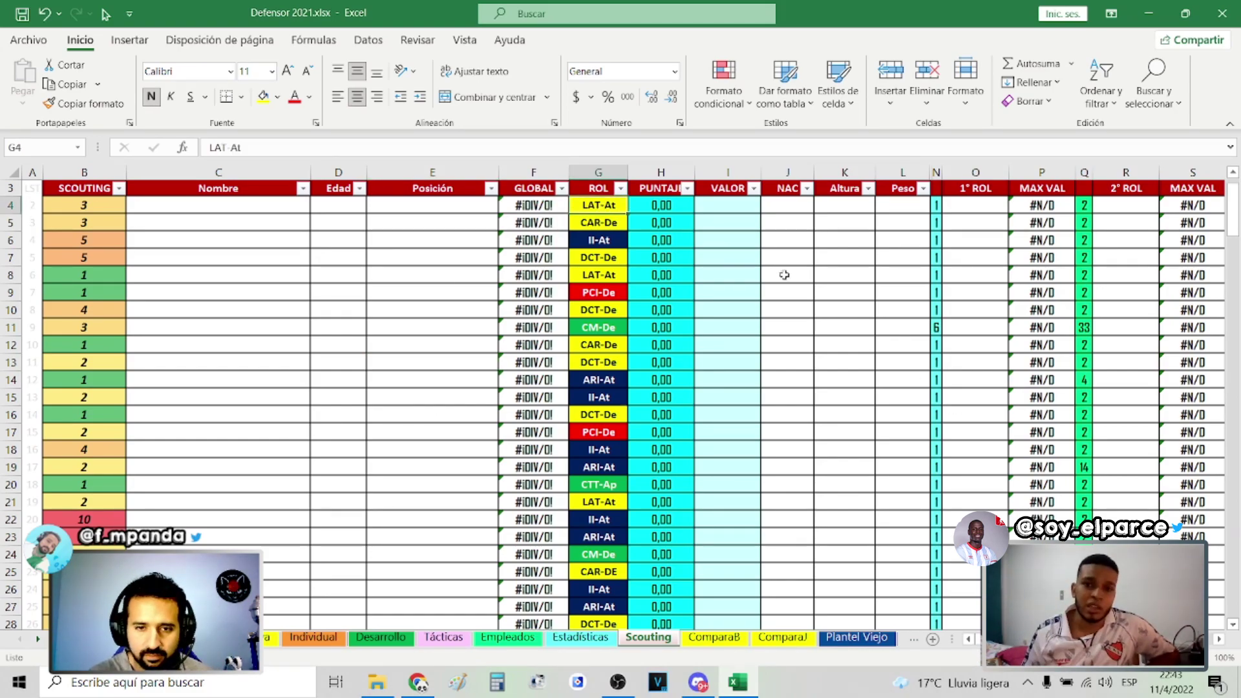
Clear every ROL entry so the PUNTAJE column shows #N/D on each row
key("ctrl+z")
key("ctrl+z")
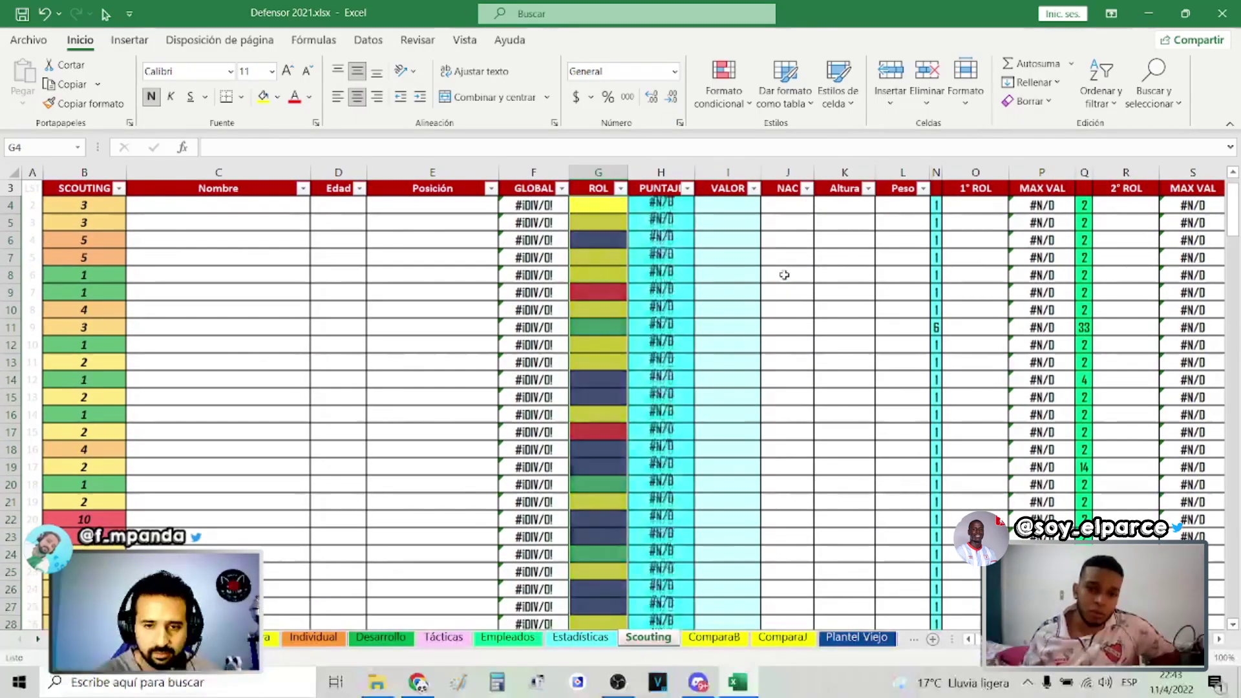
key("Left")
key("Left")
key("Left")
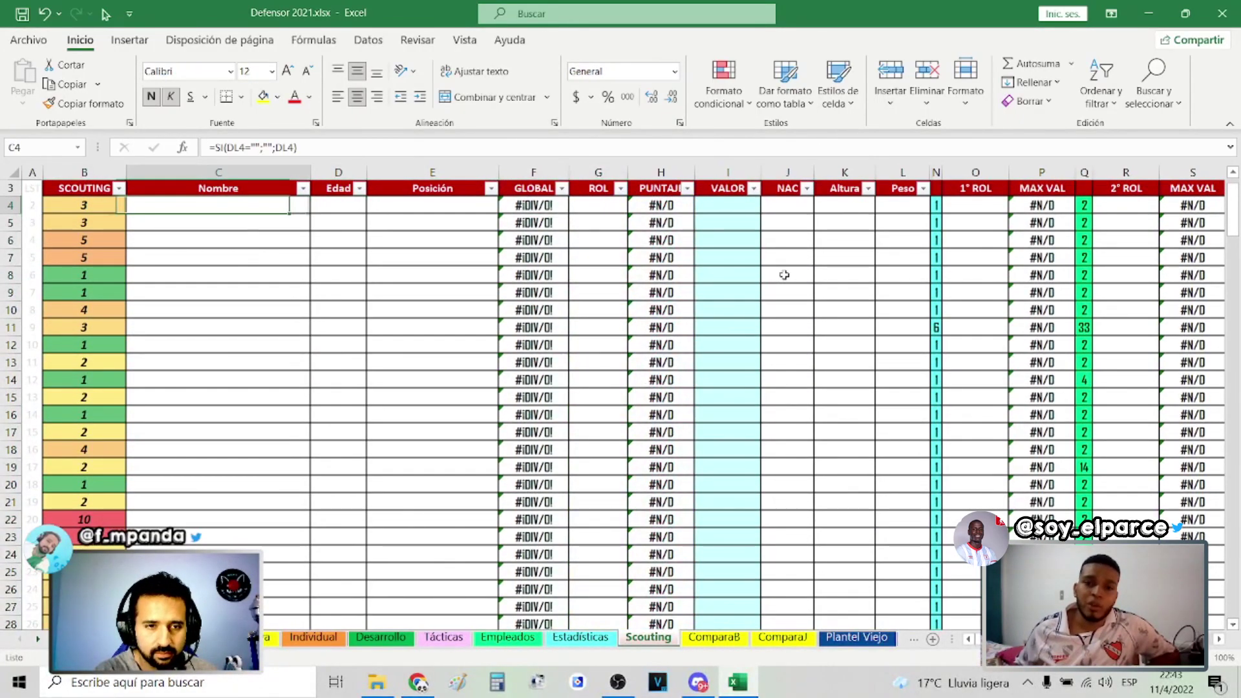
left_click(5, 10)
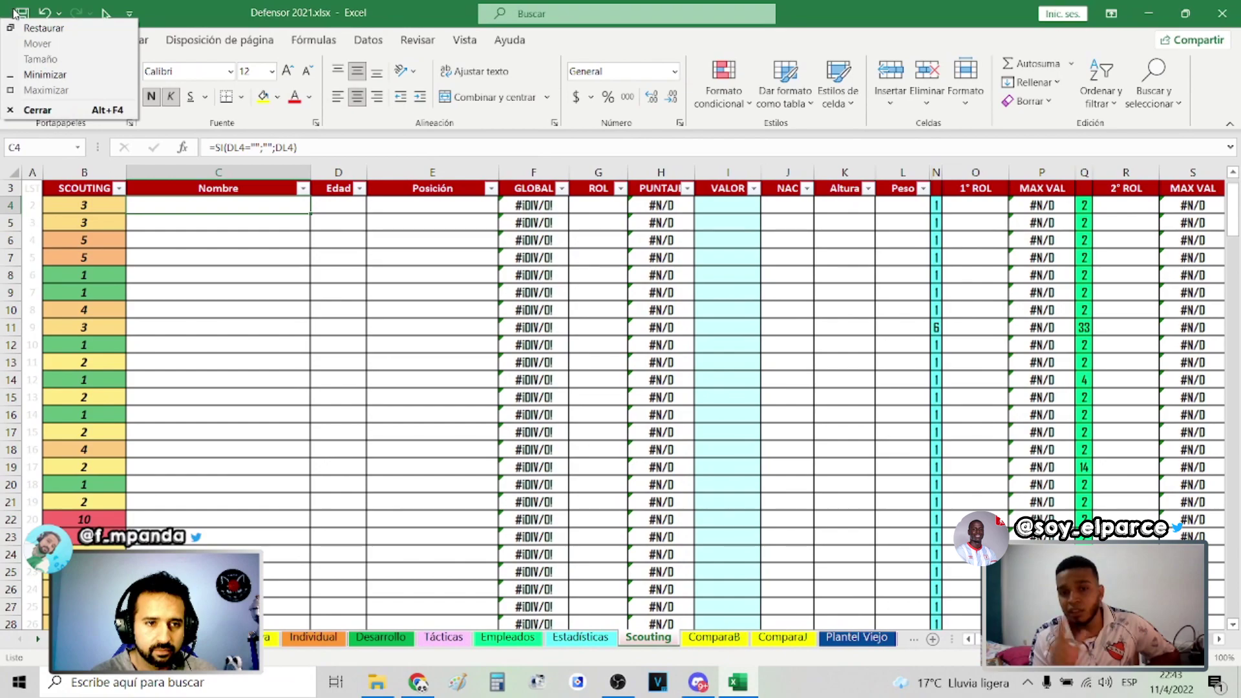
left_click(23, 13)
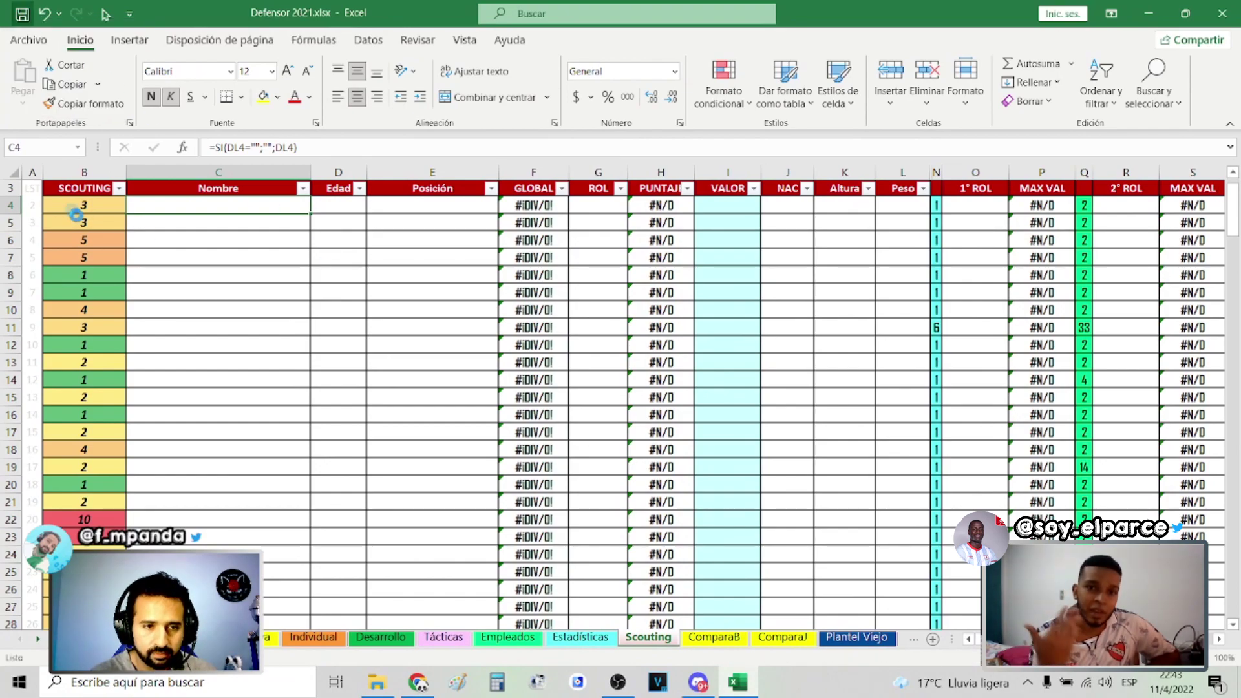
Review the SCOUTING ratings from the first row down the table and back
left_click(69, 206)
left_click(71, 344)
scroll(83, 382, "down", 2)
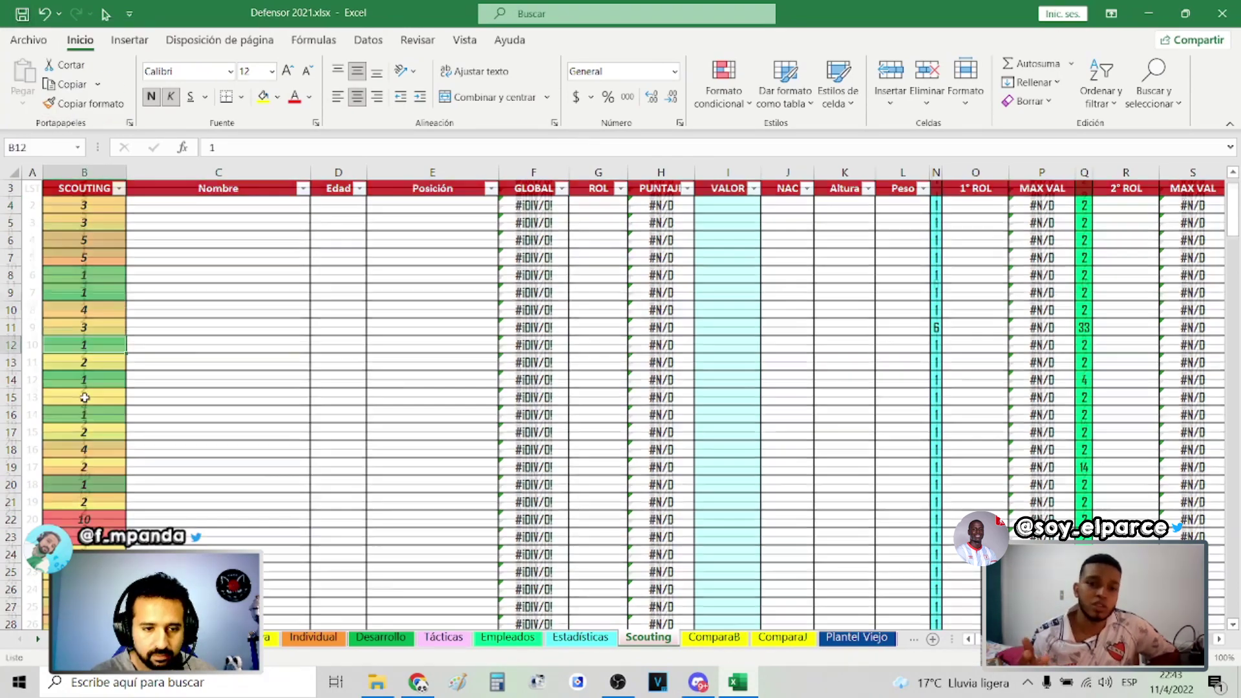
scroll(84, 398, "up", 3)
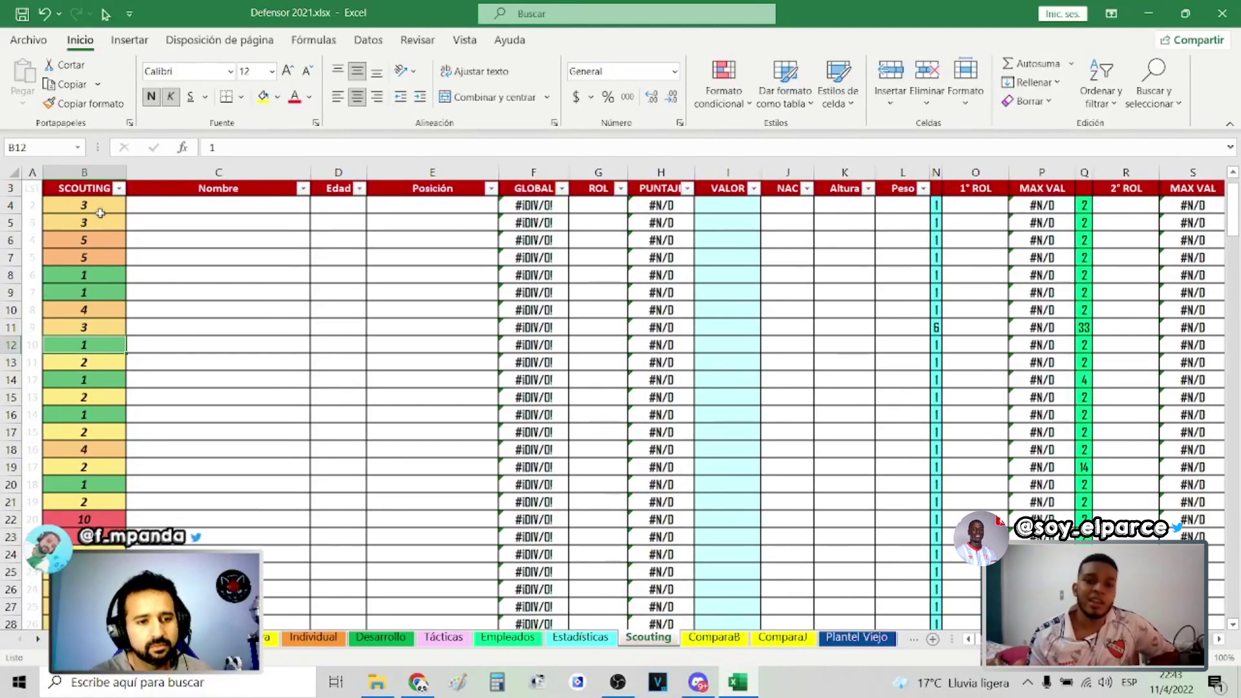
left_click(84, 205)
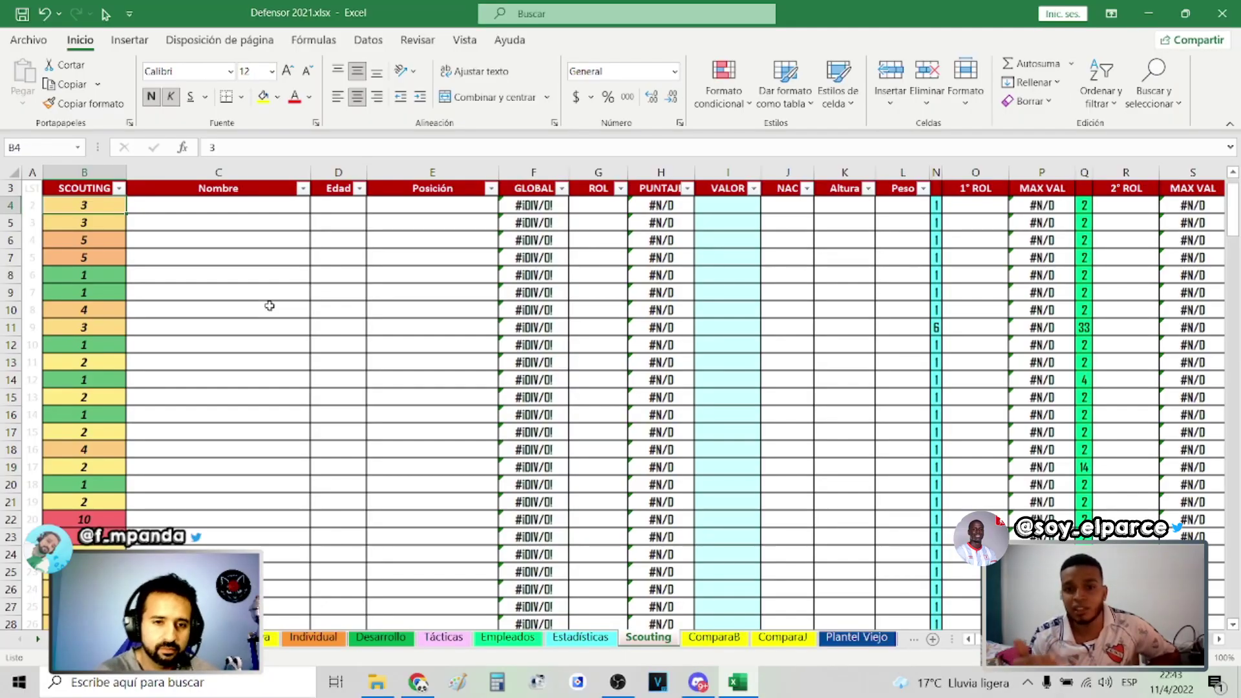
Inspect the formula behind the Nombre cells and the source column feeding the names
left_click(270, 305)
mouse_move(972, 639)
left_mouse_down()
mouse_move(991, 638)
mouse_move(972, 638)
left_mouse_up()
left_click(530, 227)
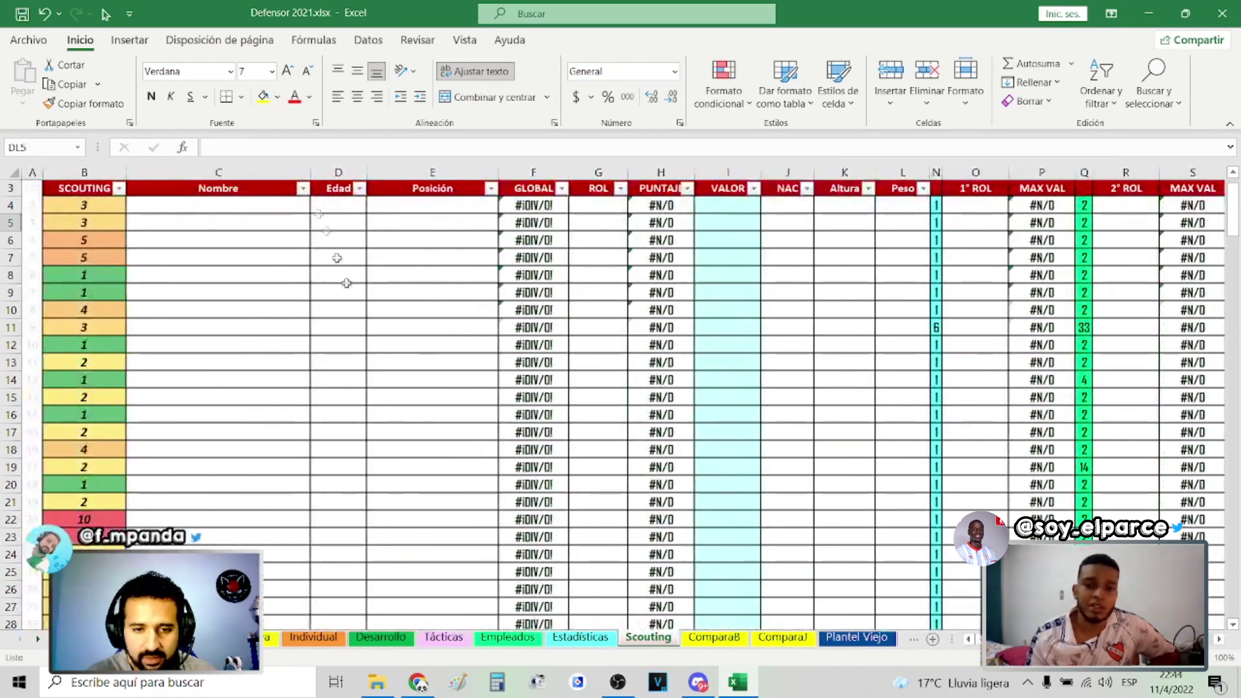
left_click(222, 223)
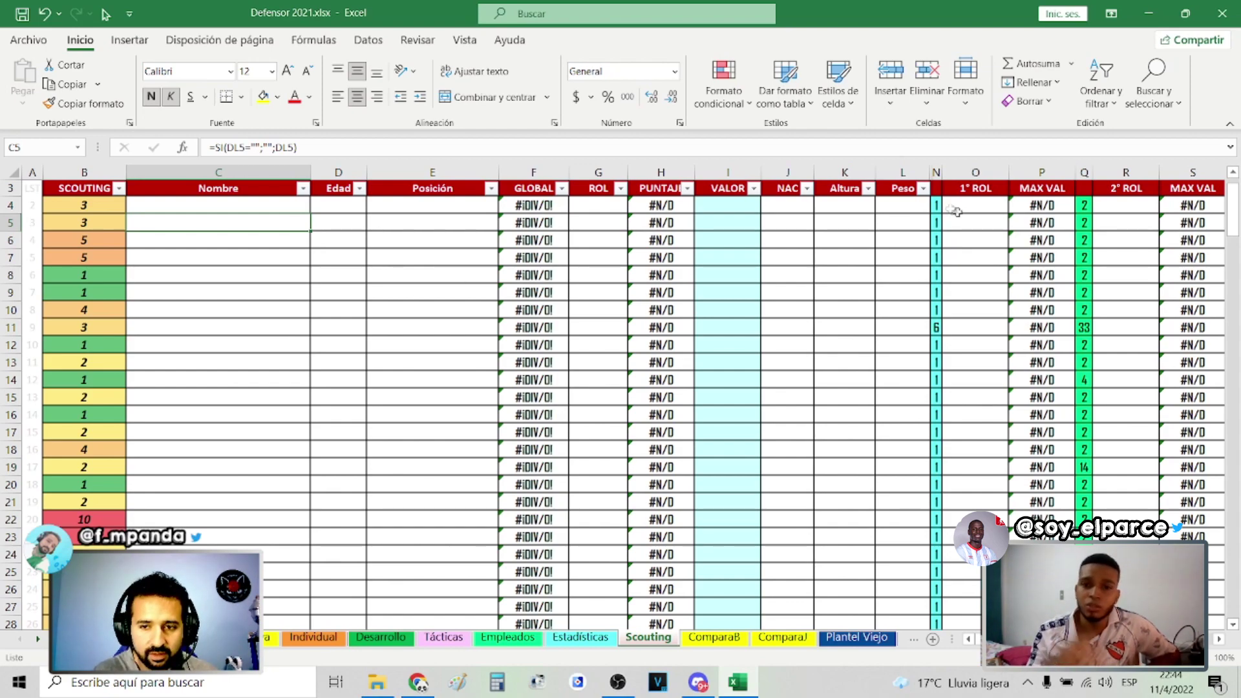
Fill the 1° ROL rank column with 1 on every row
left_click(938, 205)
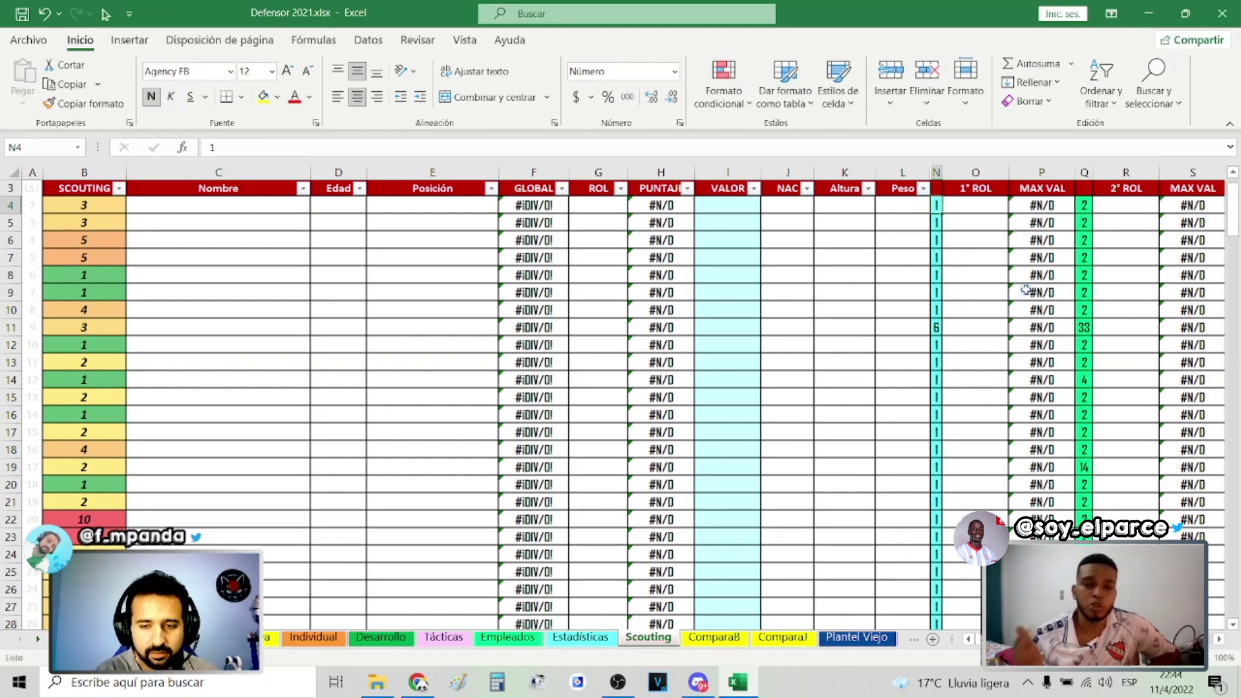
left_click(936, 223)
key("ctrl+shift+Down")
key("ctrl+Up")
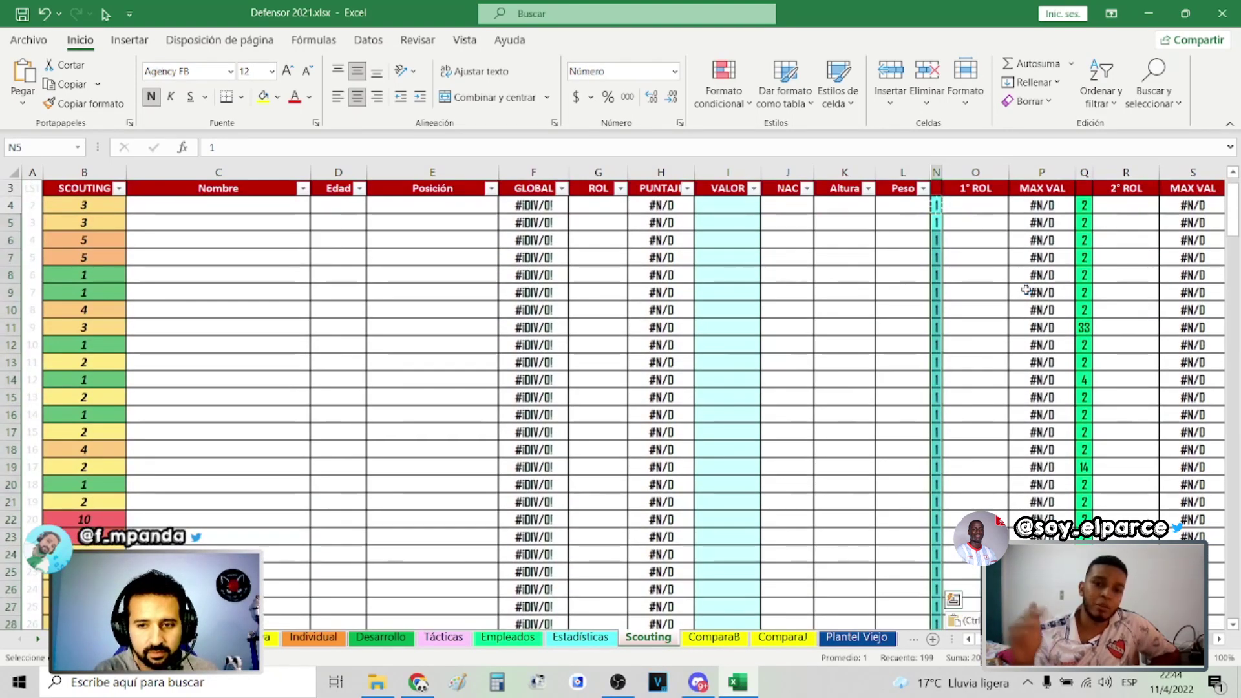
Fill the 2° ROL rank column with 2 on every row using Ctrl+D
key("Up")
key("Right")
key("Right")
key("Right")
key("Down")
key("Down")
key("Up")
key("ctrl+shift+Down")
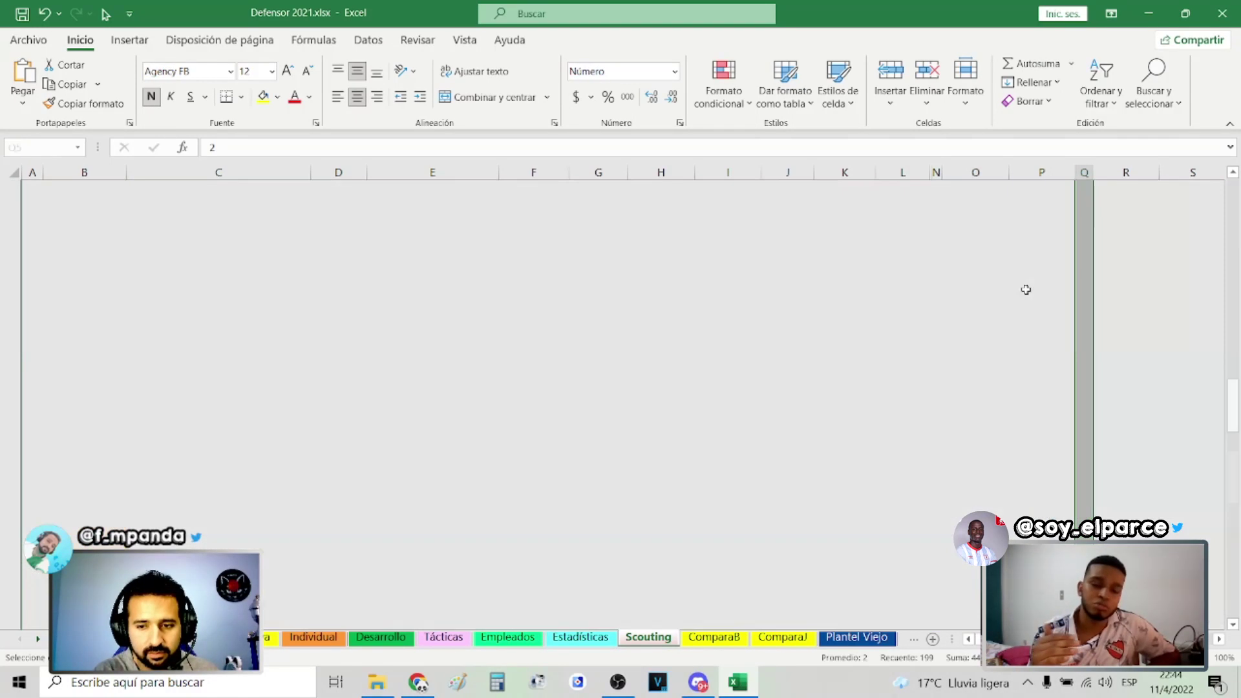
key("ctrl+d")
key("ctrl+BackSpace")
Check the 3° ROL rank column down to the bottom of the table
key("Right")
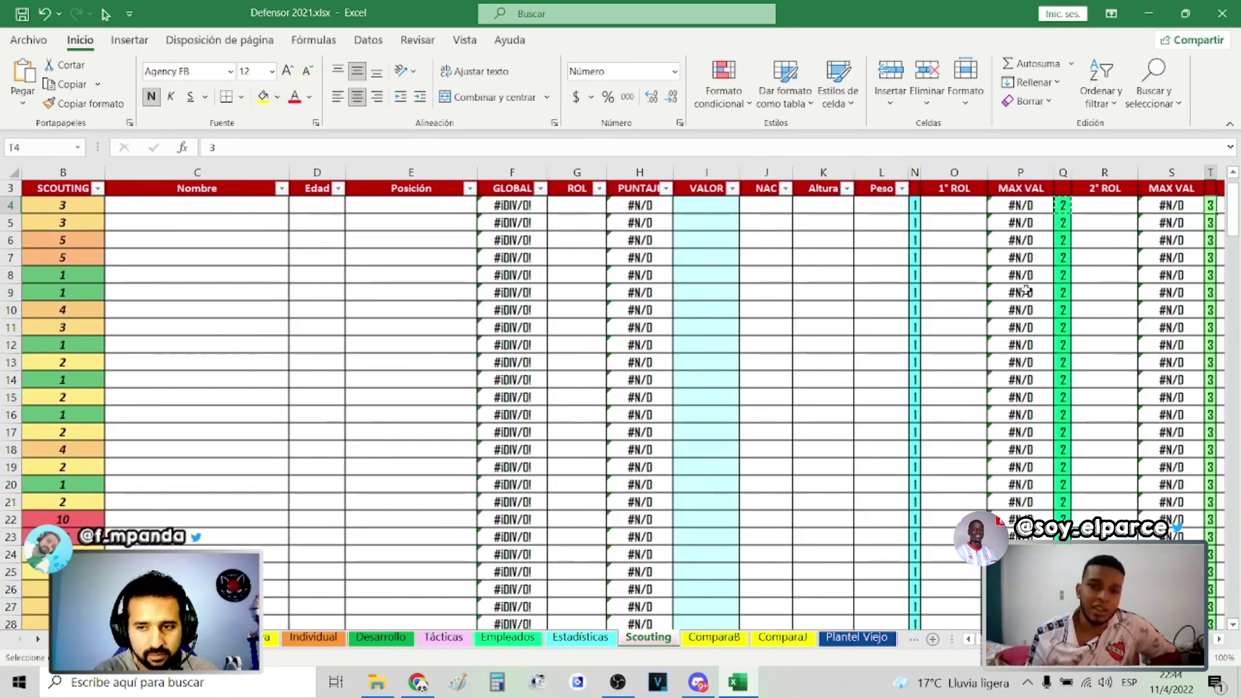
key("Right")
key("Right")
key("ctrl+Down")
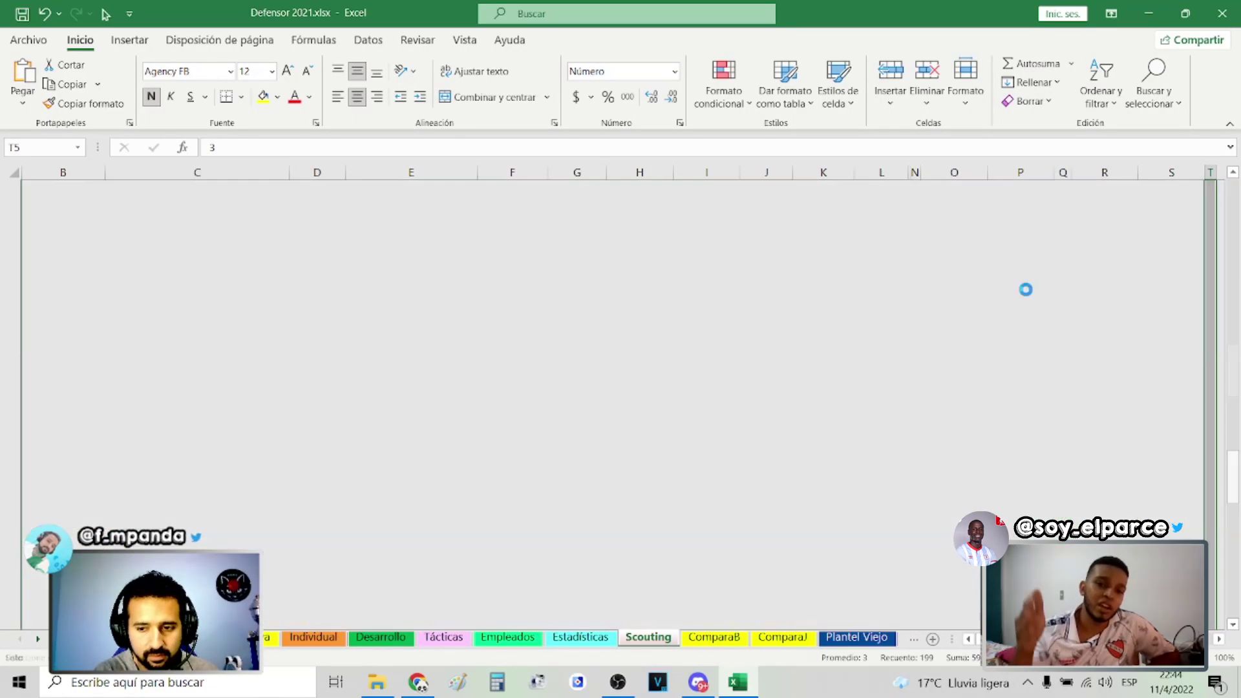
key("ctrl+Up")
key("Left")
key("Left")
key("Left")
key("Left")
Clear all the SCOUTING ratings from the first row to the bottom
key("Down")
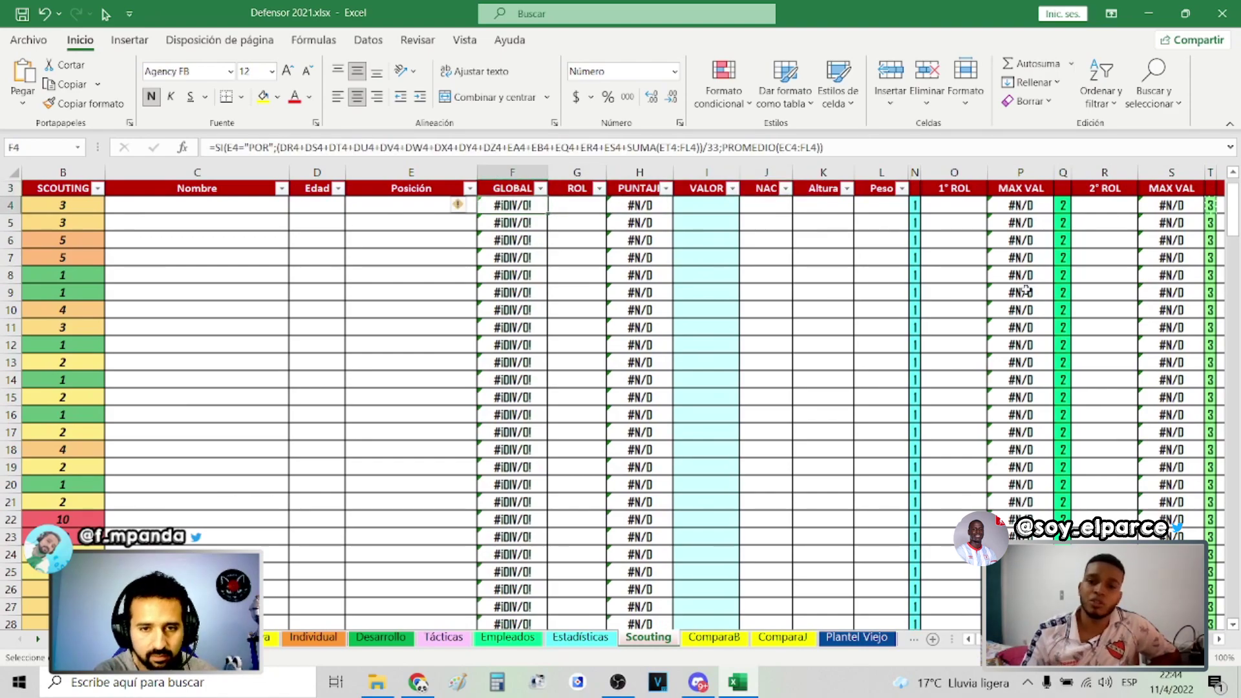
key("ctrl+Left")
key("ctrl+Left")
key("Down")
key("Up")
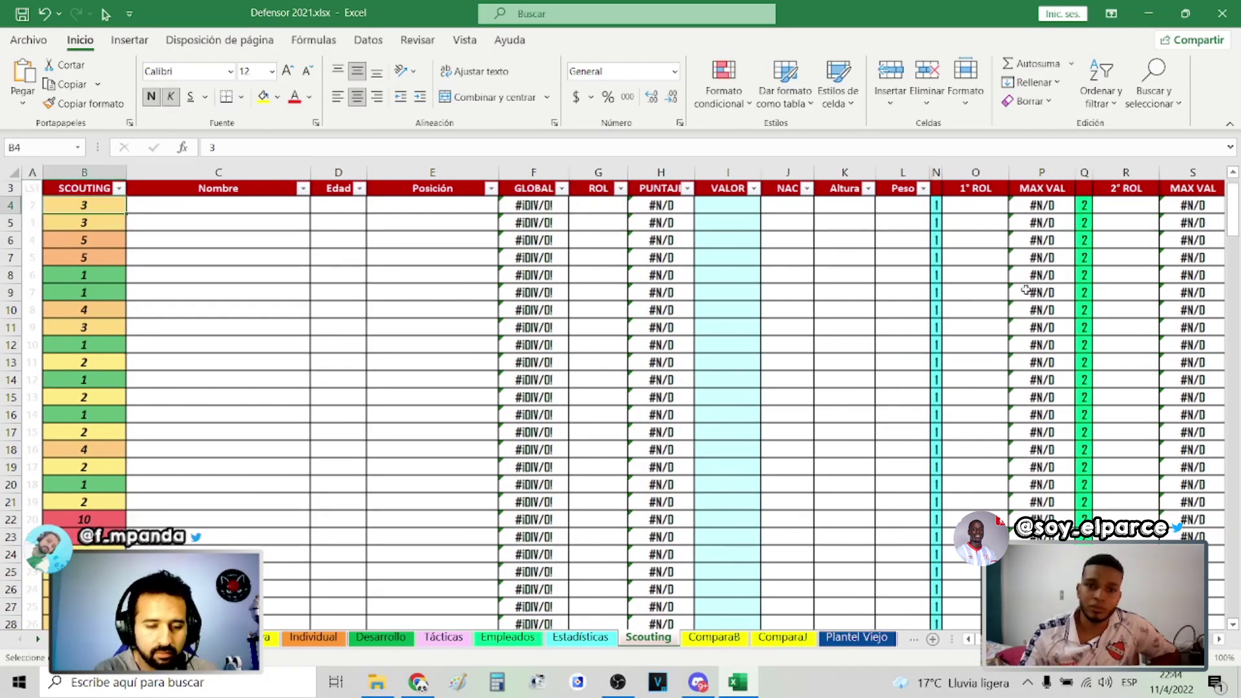
key("ctrl+shift+Down")
key("Delete")
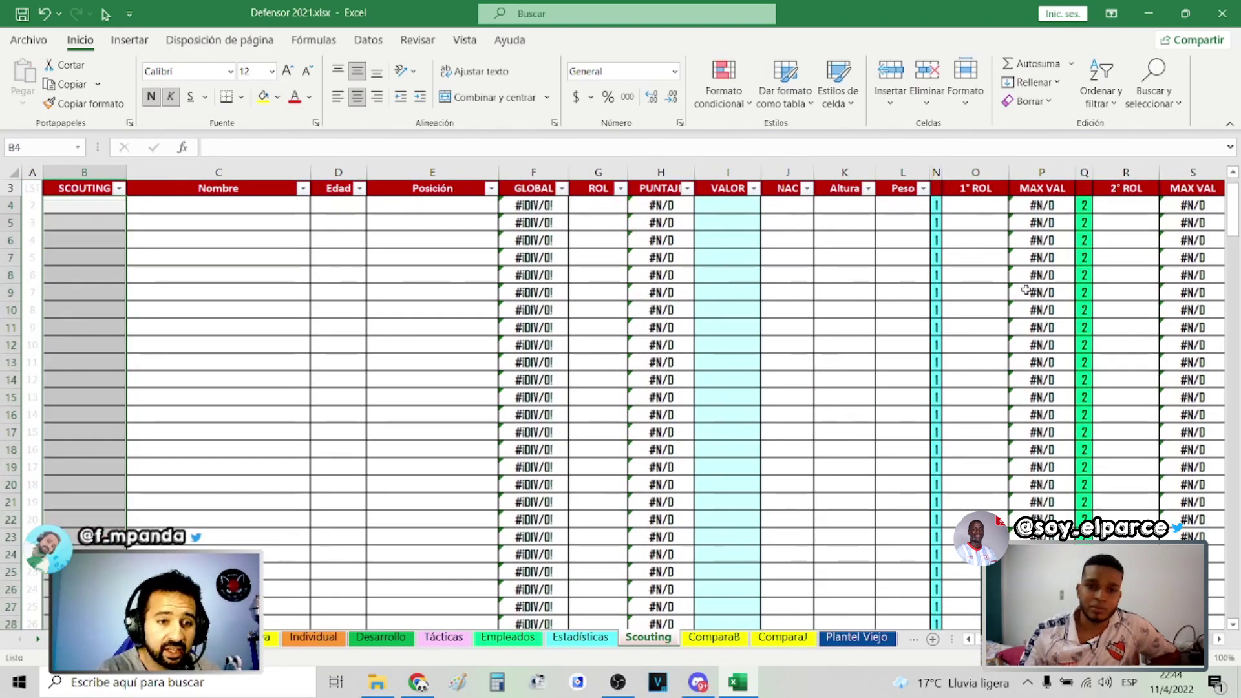
key("Down")
key("Up")
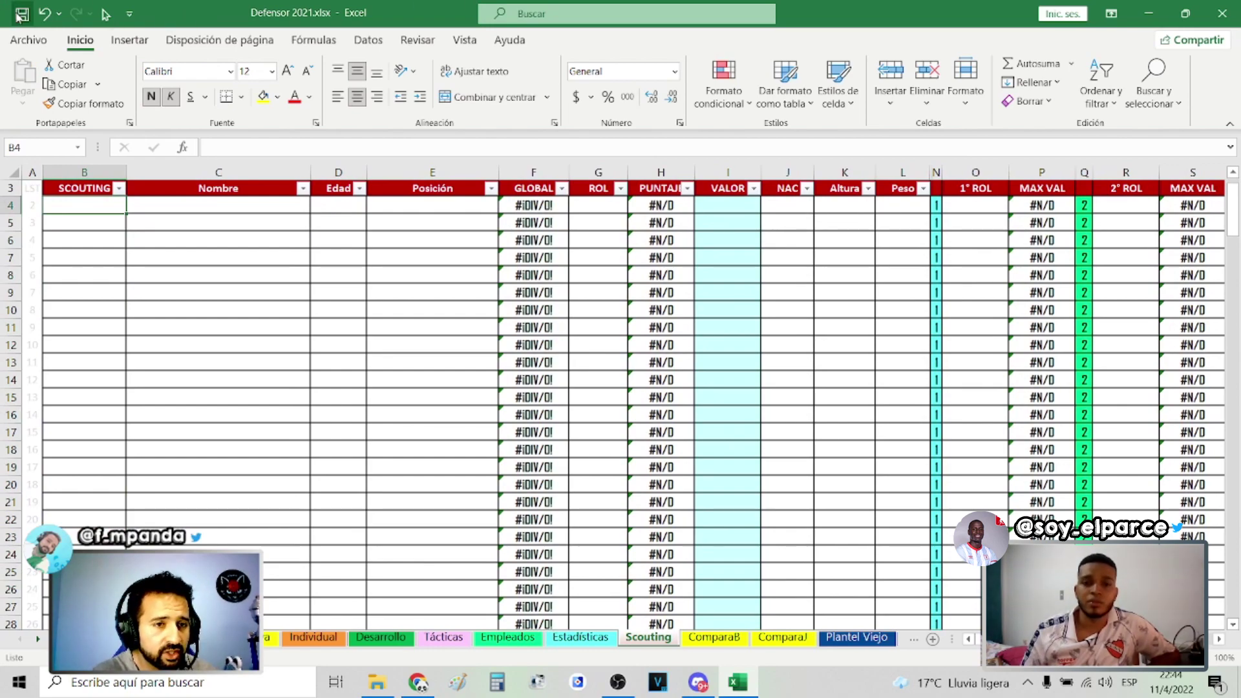
Save the workbook with the cleared Scouting template
left_click(21, 13)
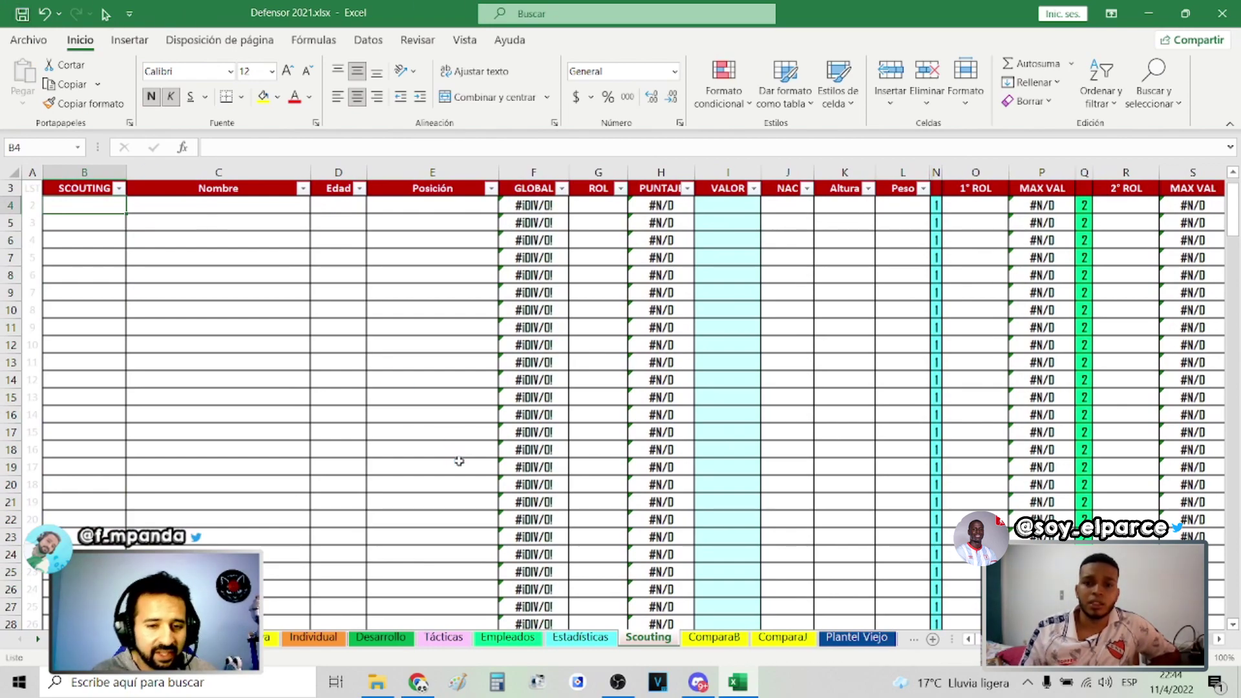